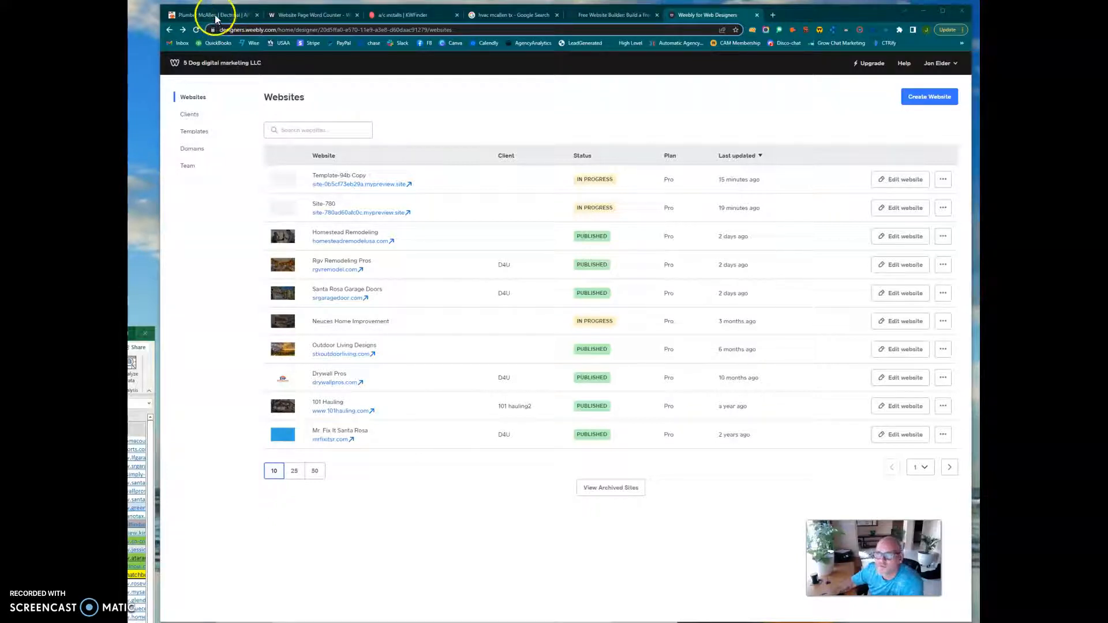
# Review the callmightymike.com competitor home page and its result in the Web Page Word Counter.
pyautogui.hotkey('alt', 'Tab')
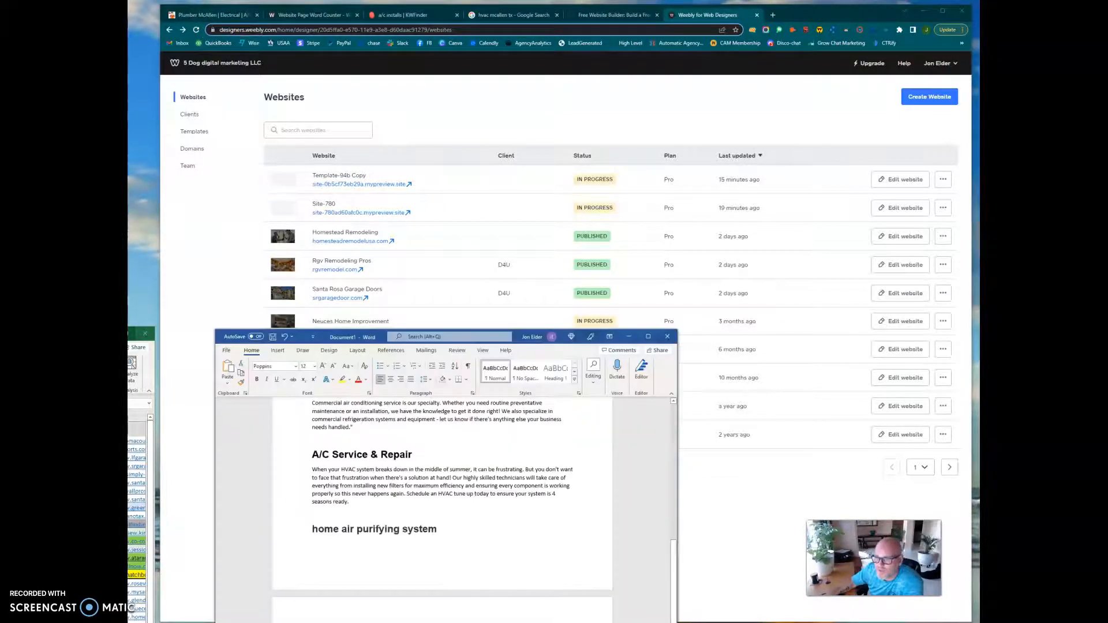
pyautogui.click(211, 19)
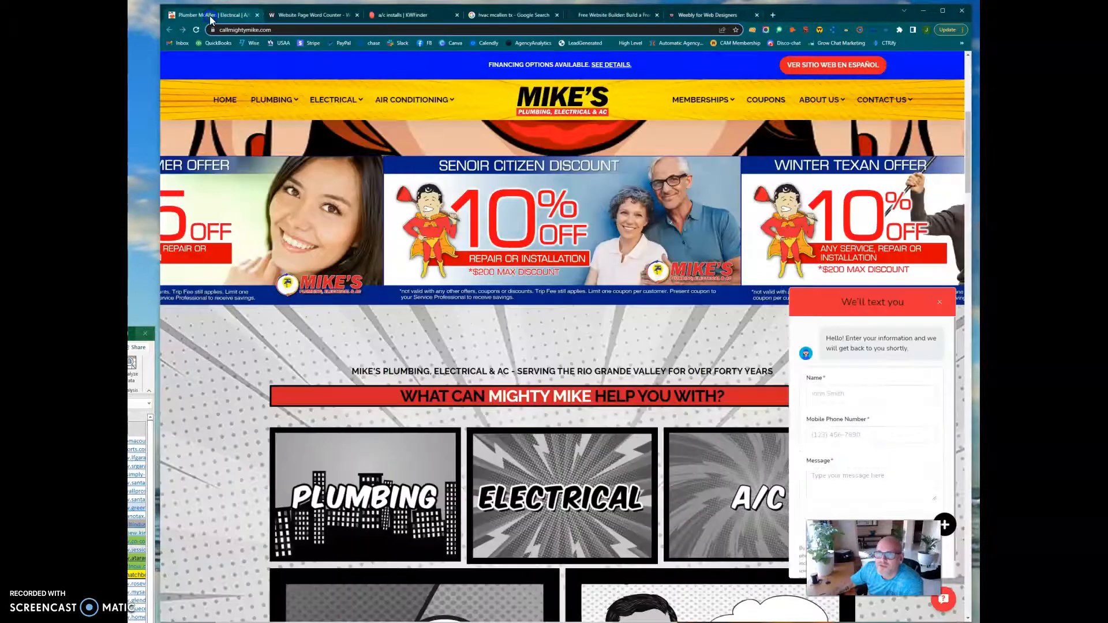
pyautogui.click(309, 18)
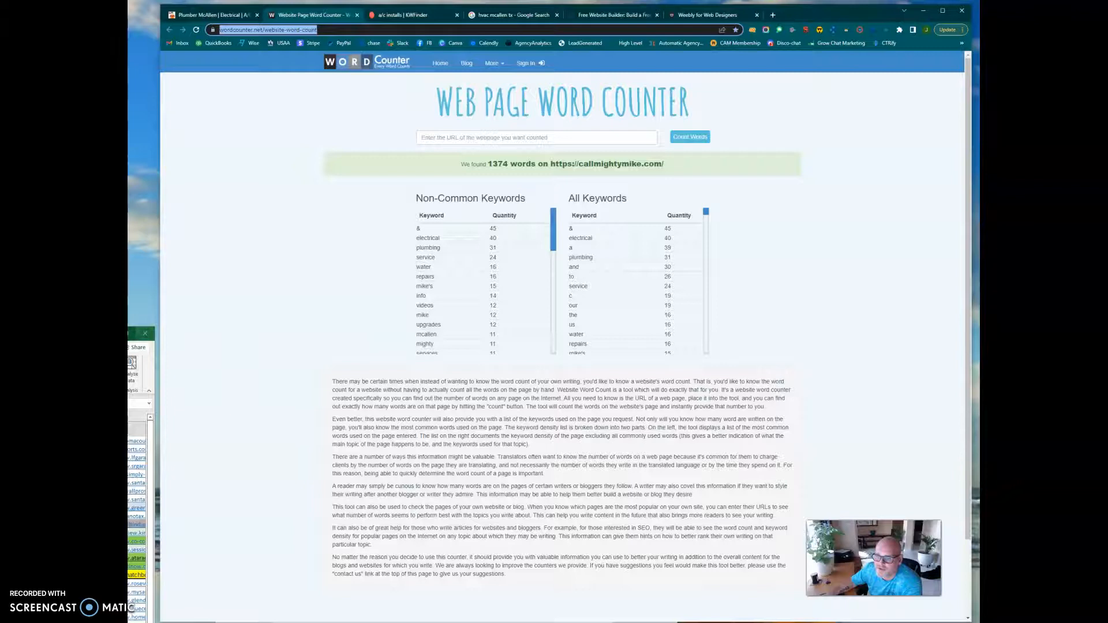
# Switch to the Word content draft, place its window higher over the callmightymike.com page, and show the beginning of the document.
pyautogui.hotkey('alt', 'Tab')
pyautogui.moveTo(518, 342); pyautogui.dragTo(472, 208)
pyautogui.click(198, 15)
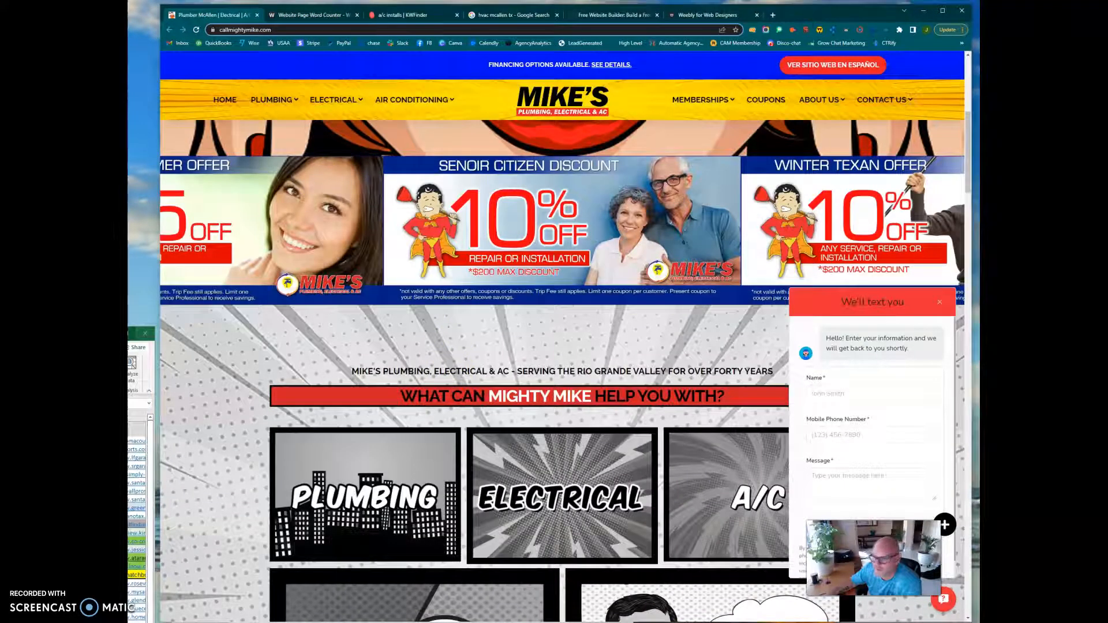
pyautogui.hotkey('alt', 'Tab')
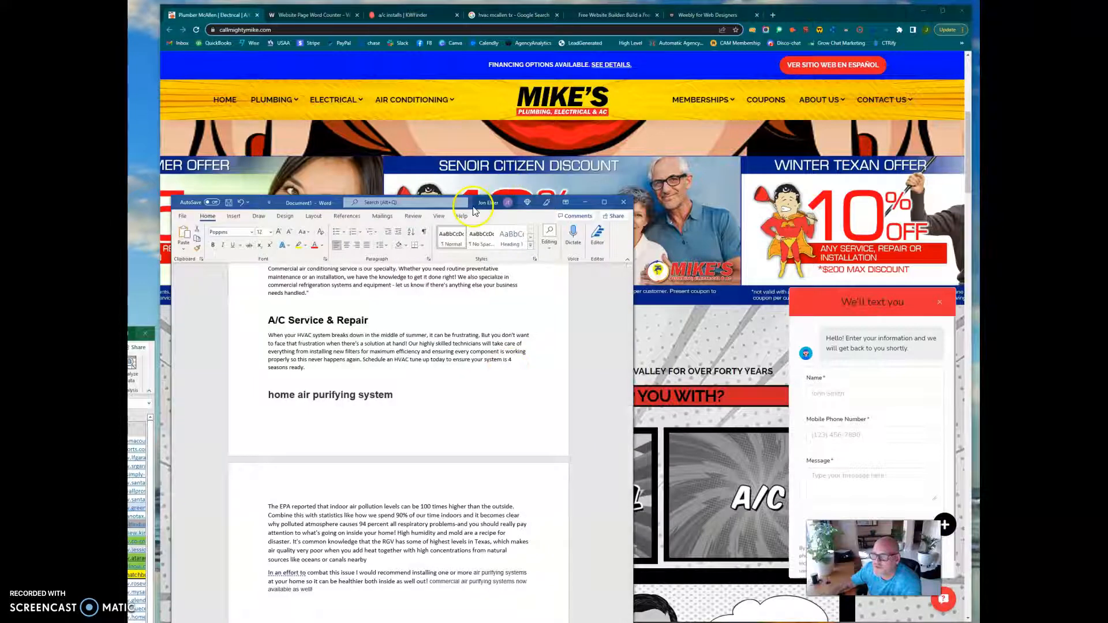
pyautogui.moveTo(474, 207); pyautogui.dragTo(473, 149)
pyautogui.scroll(3, 407, 370)
pyautogui.scroll(15, 408, 369)
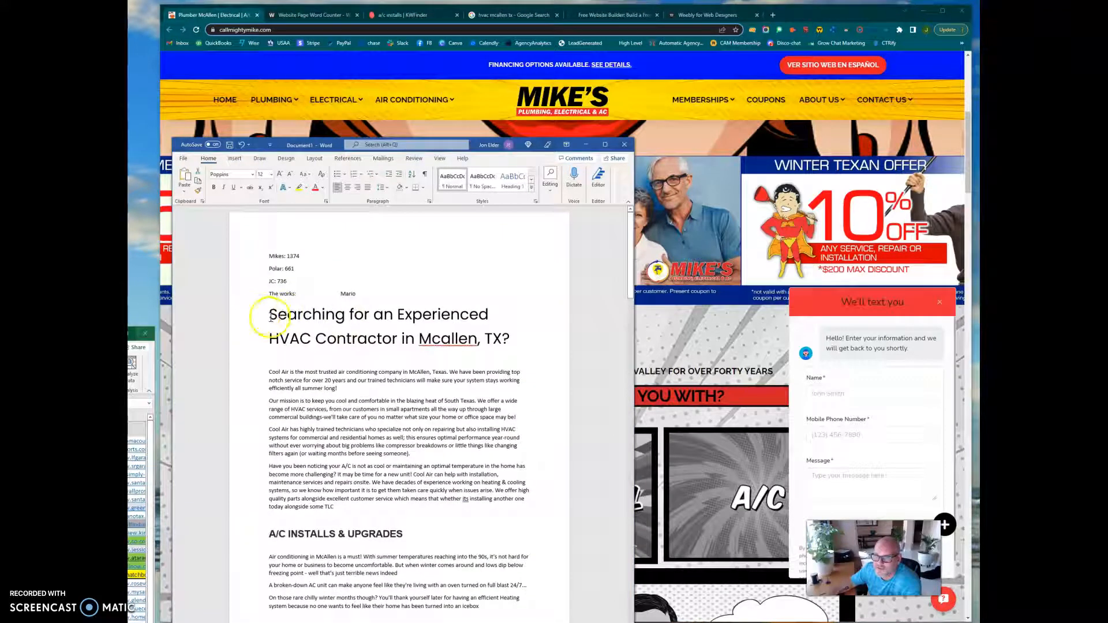
# Examine the draft's title, the A/C INSTALLS & UPGRADES heading and the remaining service sections through to the city keyword list.
pyautogui.moveTo(269, 337); pyautogui.dragTo(511, 339)
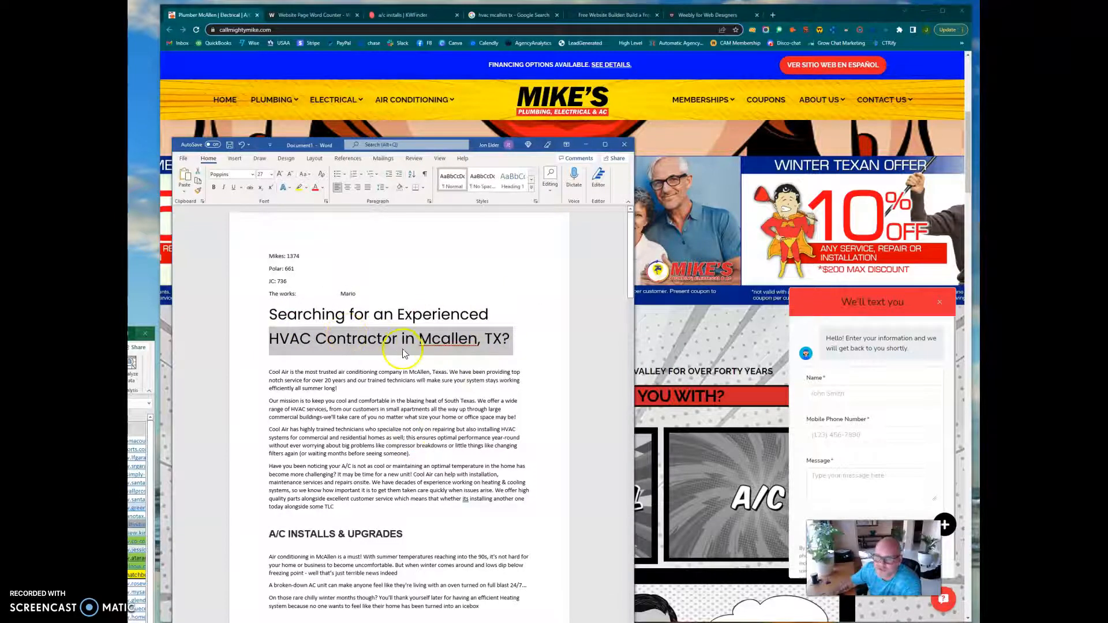
pyautogui.scroll(-3, 367, 420)
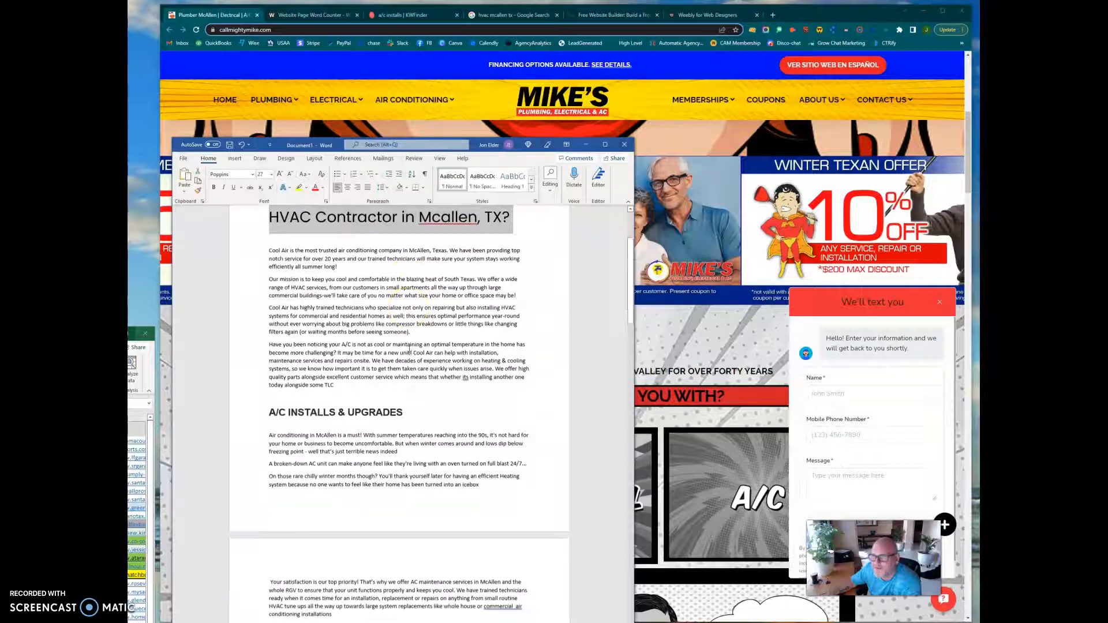
pyautogui.click(376, 393)
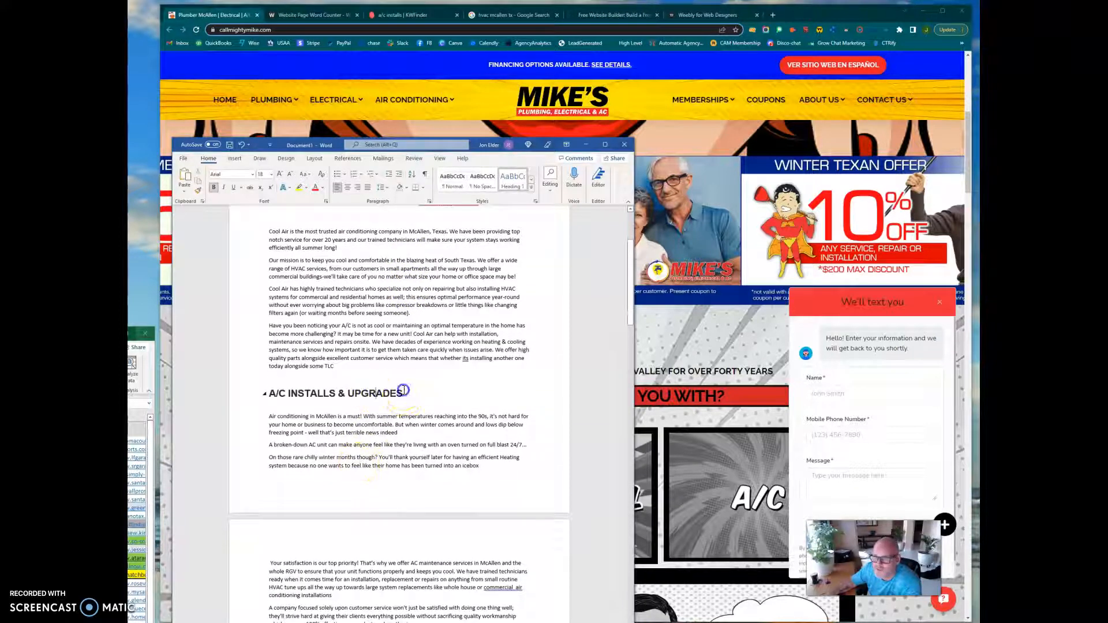
pyautogui.moveTo(403, 393); pyautogui.dragTo(275, 392)
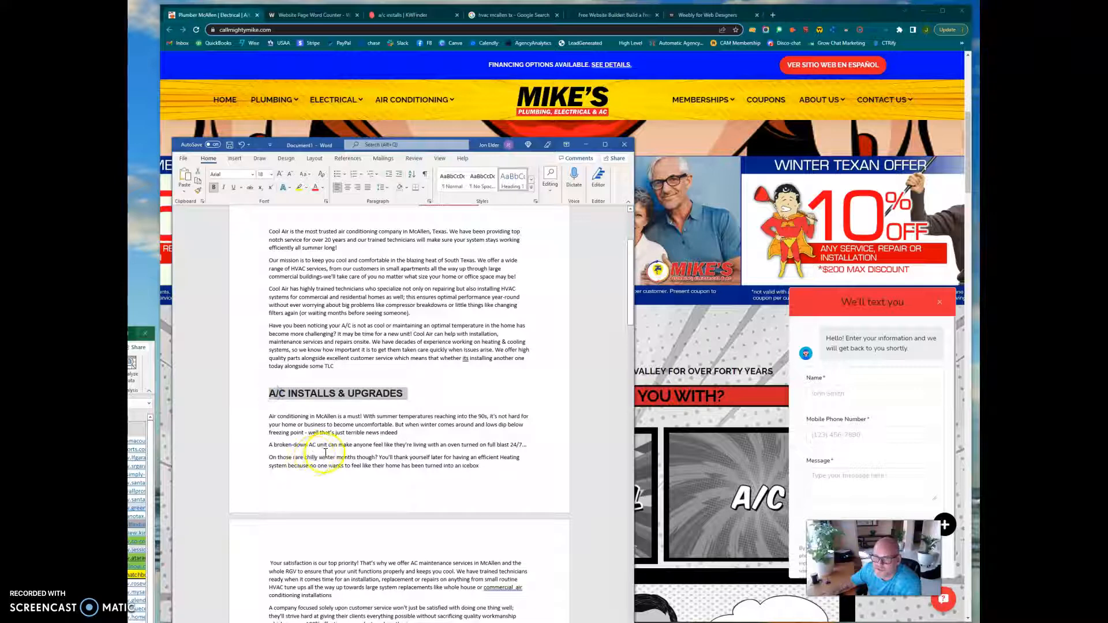
pyautogui.scroll(-6, 325, 453)
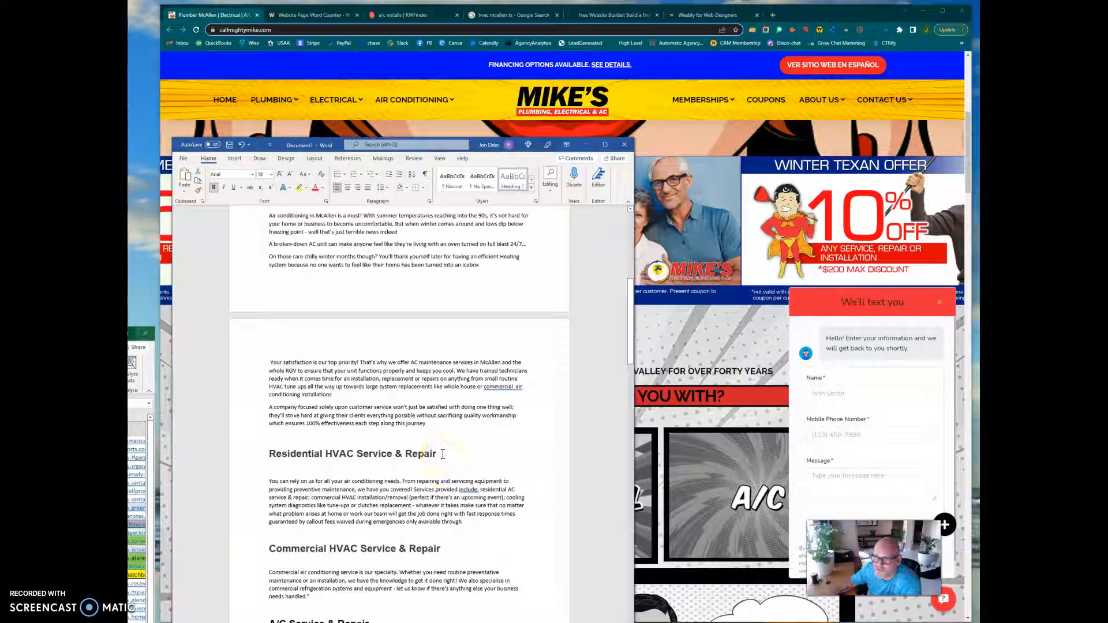
pyautogui.scroll(-8, 443, 454)
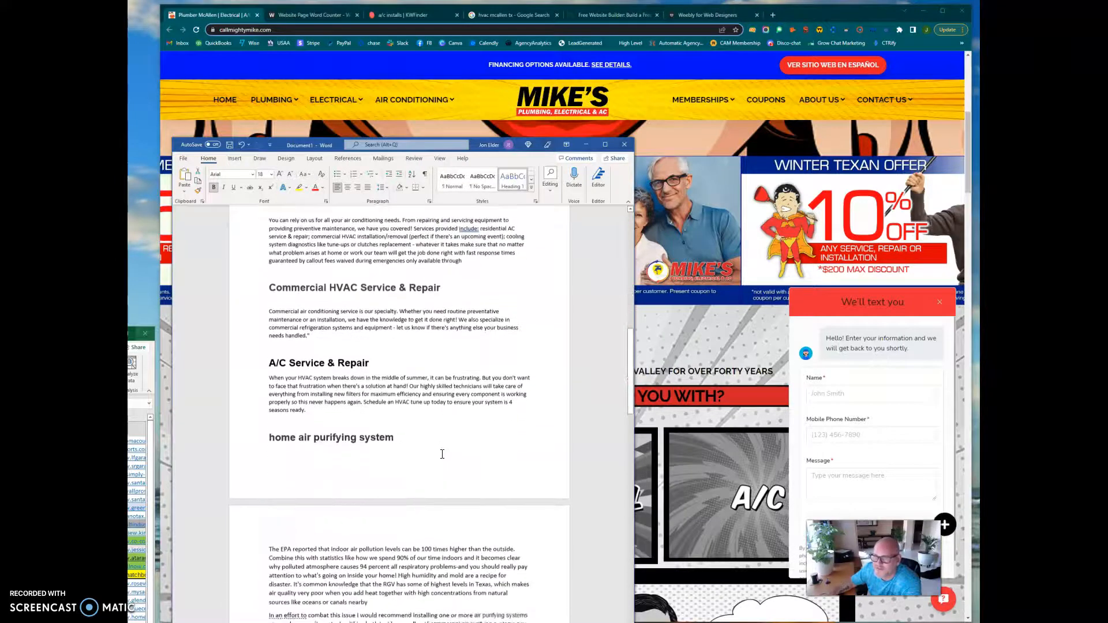
pyautogui.scroll(-4, 423, 420)
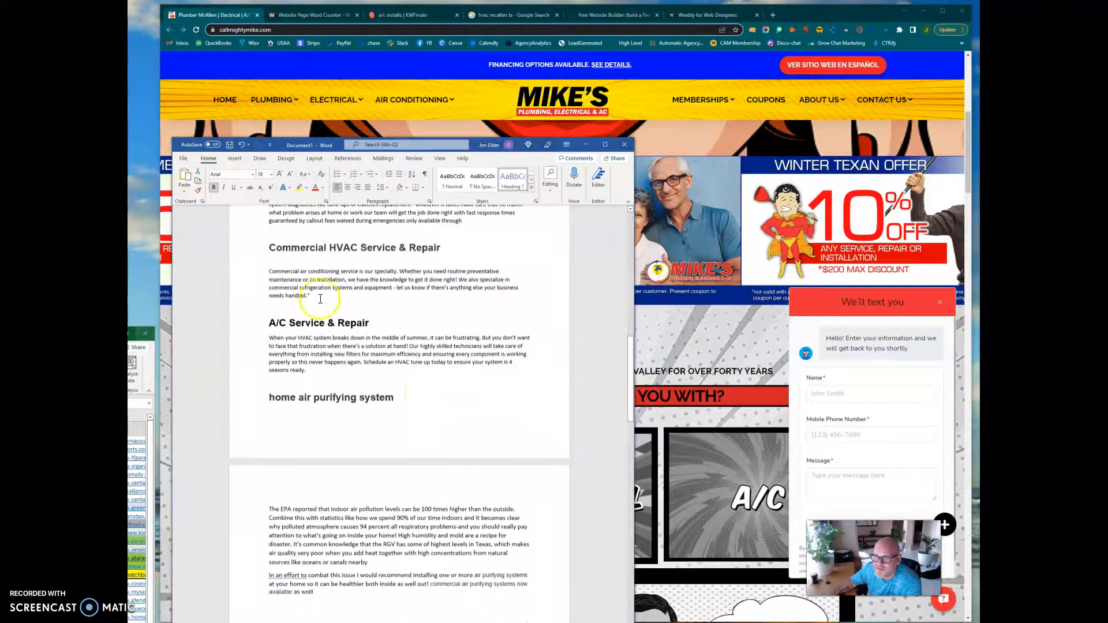
pyautogui.scroll(-5, 319, 413)
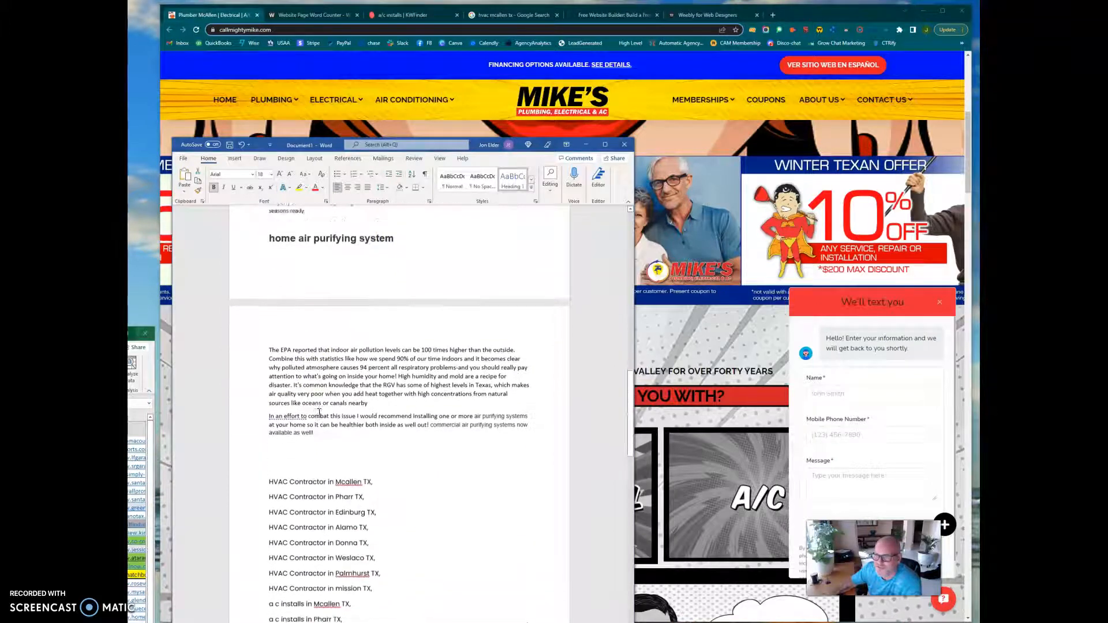
pyautogui.scroll(-3, 319, 413)
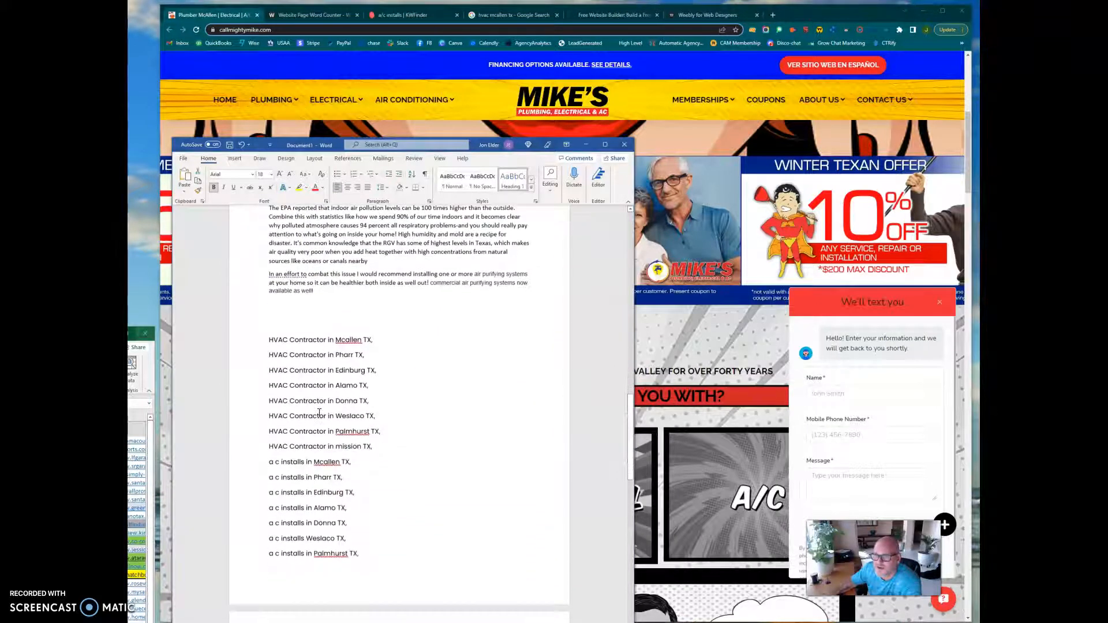
pyautogui.scroll(-3, 257, 345)
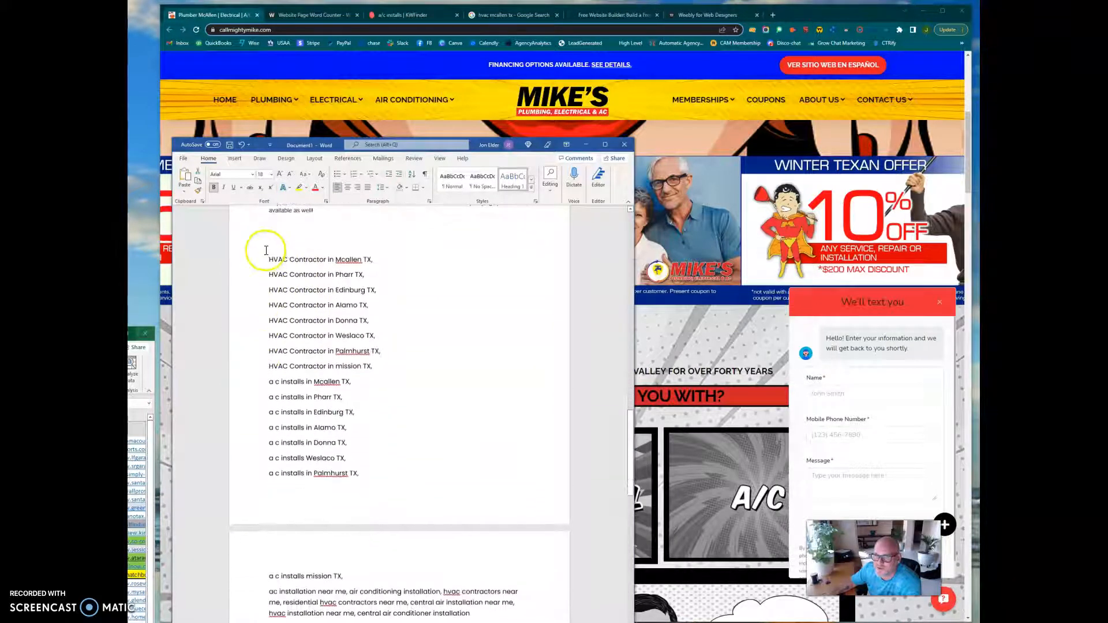
# Highlight the draft's complete city and service keyword list, and view the Google map results for "hvac mcallen tx".
pyautogui.moveTo(267, 247); pyautogui.dragTo(498, 616)
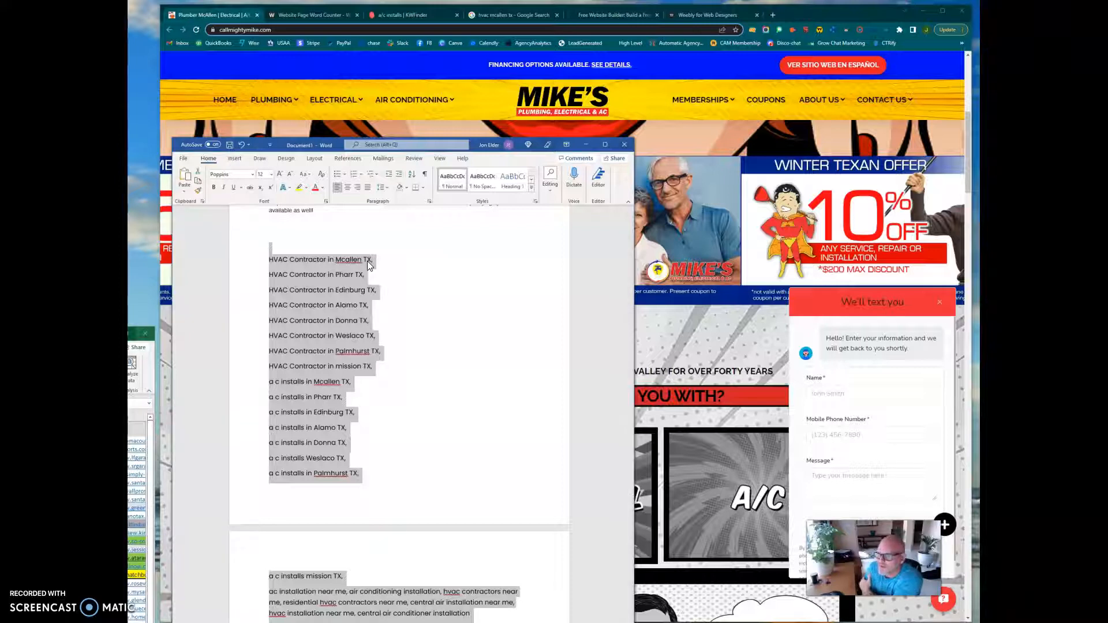
pyautogui.click(345, 264)
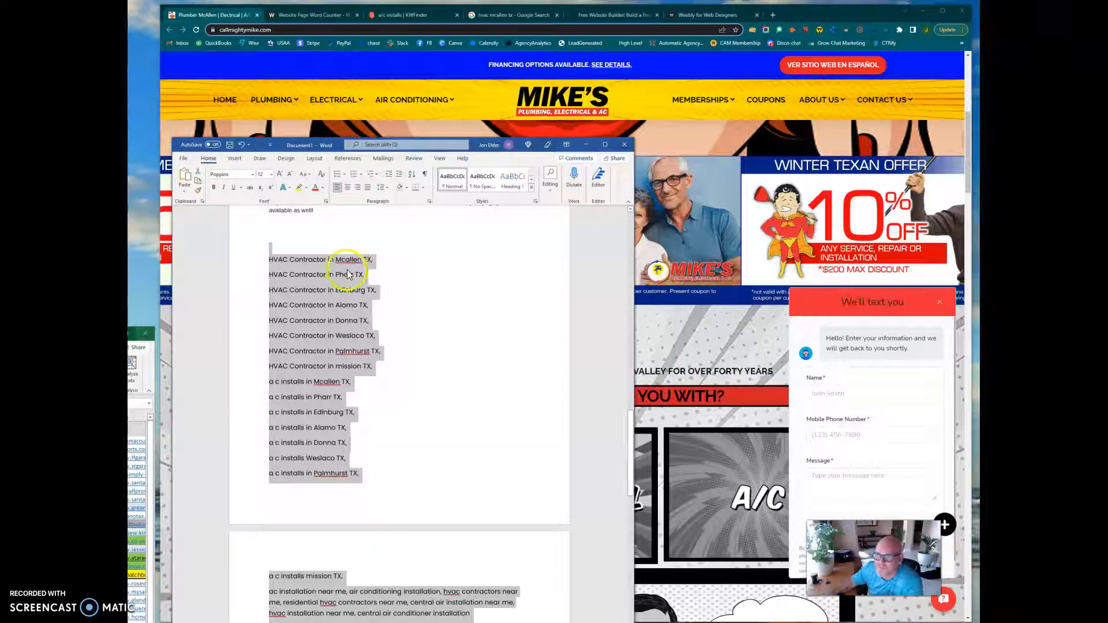
pyautogui.click(515, 15)
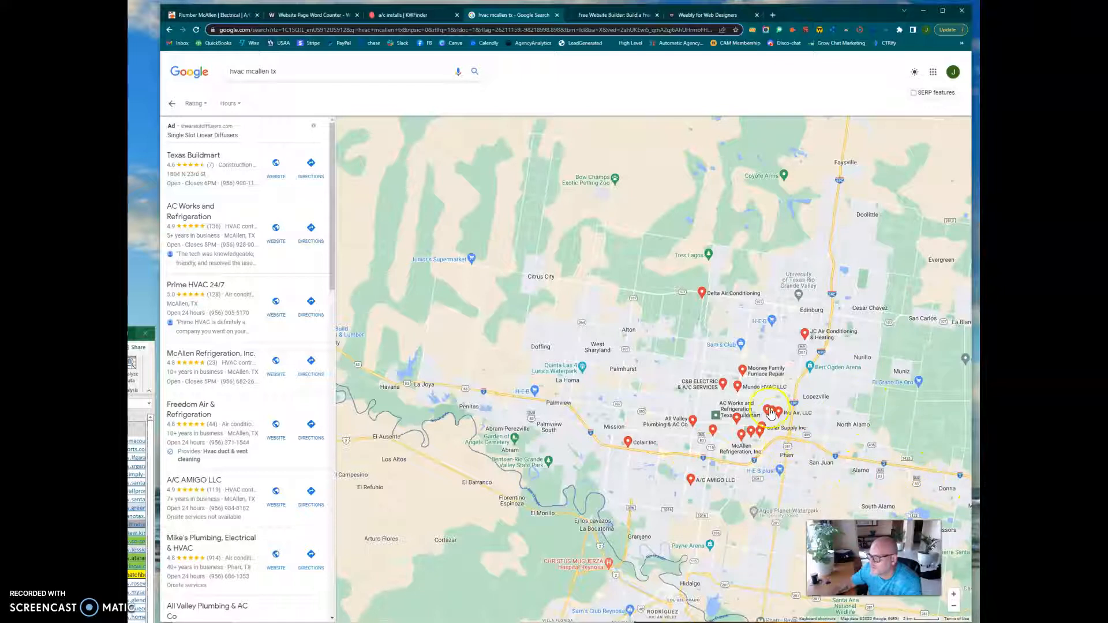
pyautogui.moveTo(771, 412)
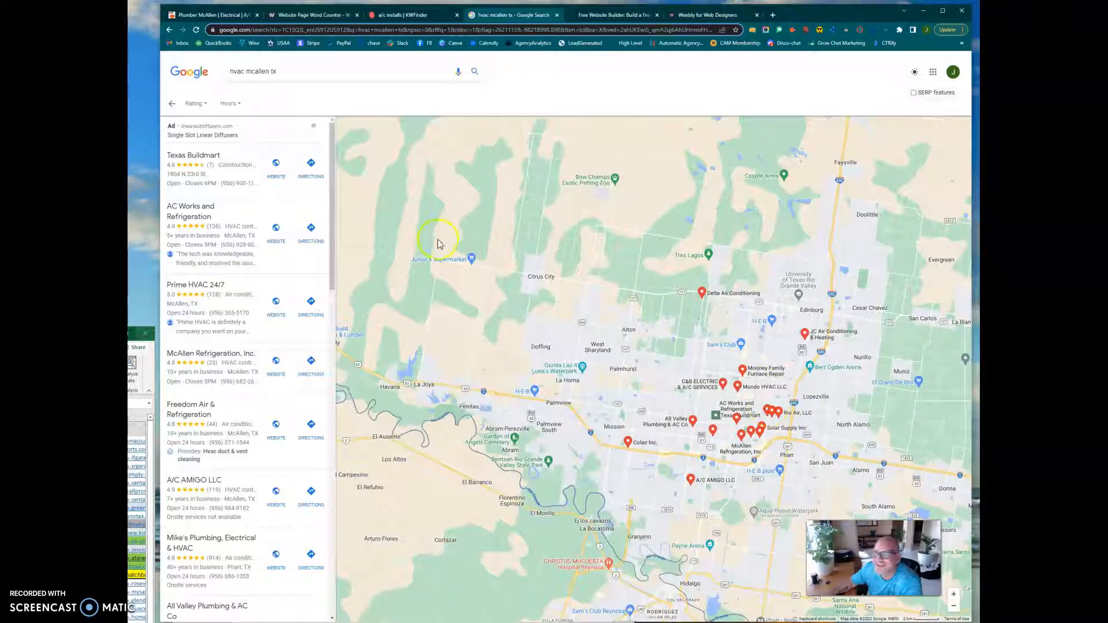
# Switch back to the Word draft, highlight "ac installation near me" below the city keywords, and review the sections above.
pyautogui.click(205, 15)
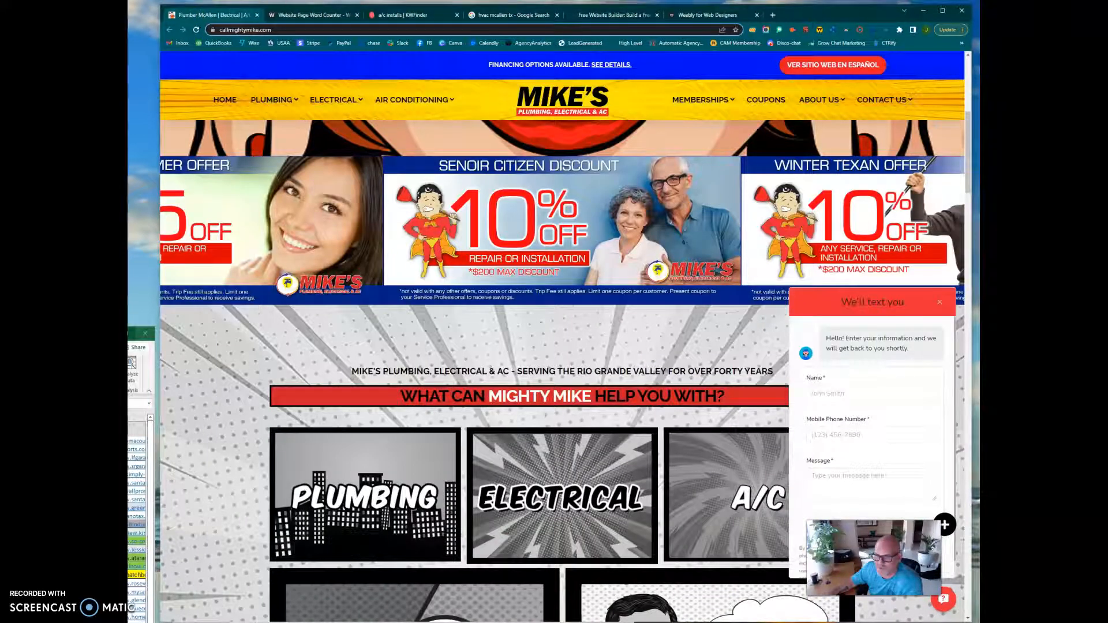
pyautogui.hotkey('alt', 'Tab')
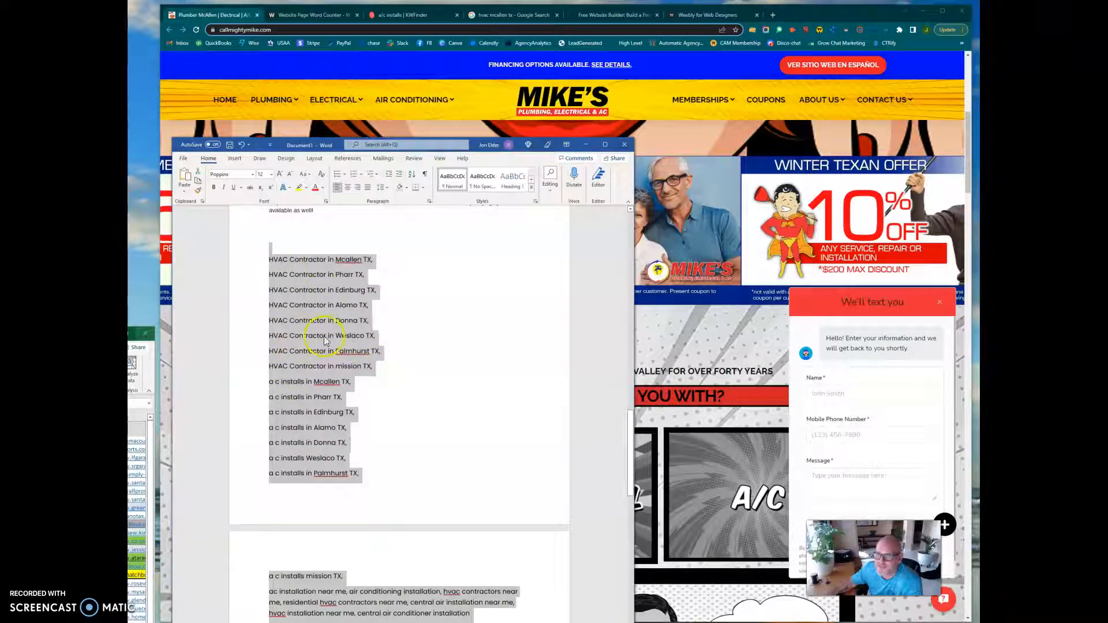
pyautogui.scroll(-1, 311, 474)
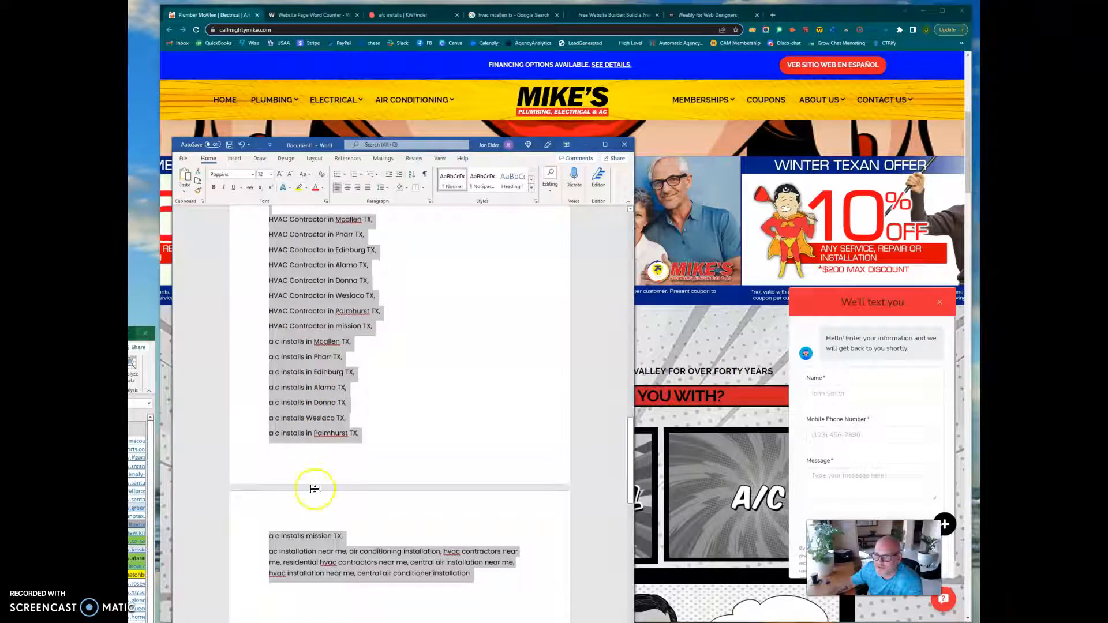
pyautogui.click(310, 554)
pyautogui.moveTo(270, 553); pyautogui.dragTo(342, 555)
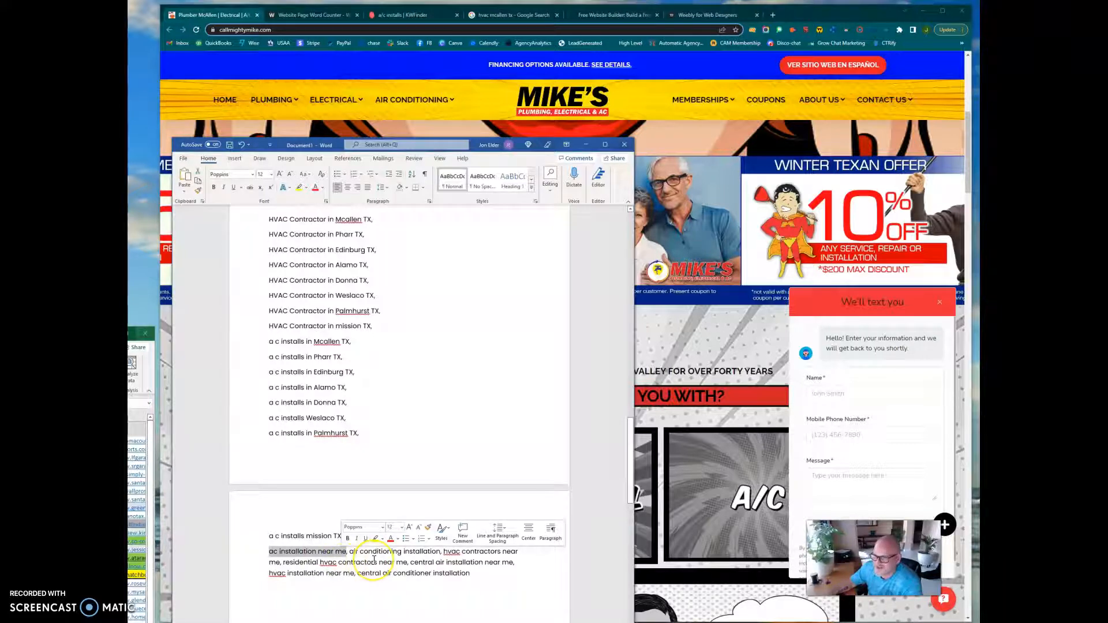
pyautogui.scroll(5, 363, 381)
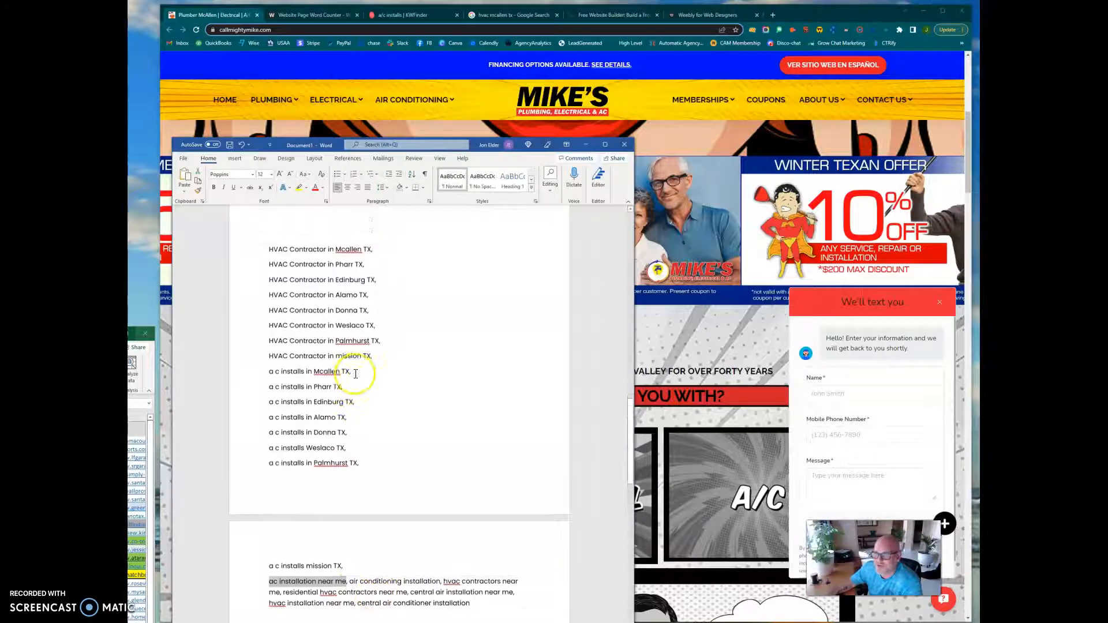
pyautogui.scroll(3, 364, 392)
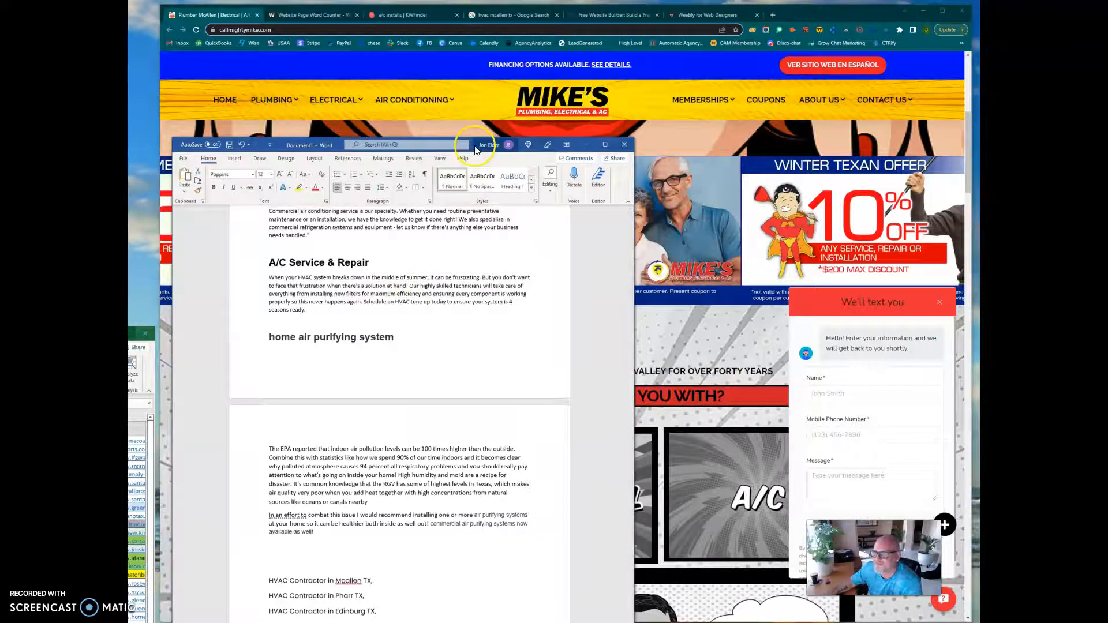
# Move the Word window lower and review the word counter, KWFinder keyword, Google map and Weebly home pages in turn.
pyautogui.moveTo(475, 150); pyautogui.dragTo(469, 314)
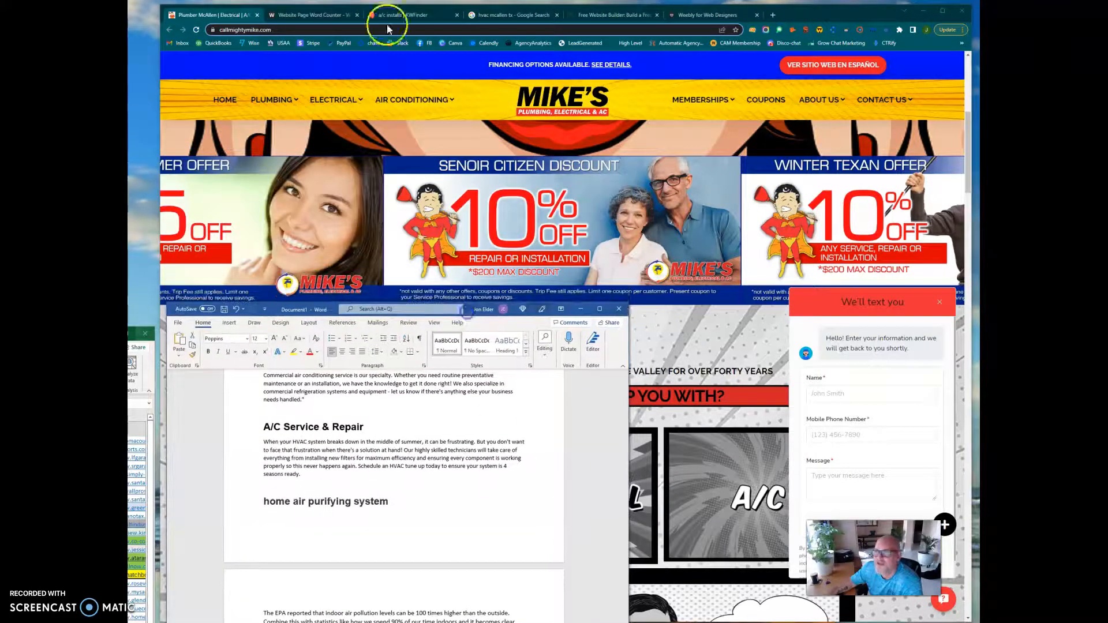
pyautogui.click(284, 16)
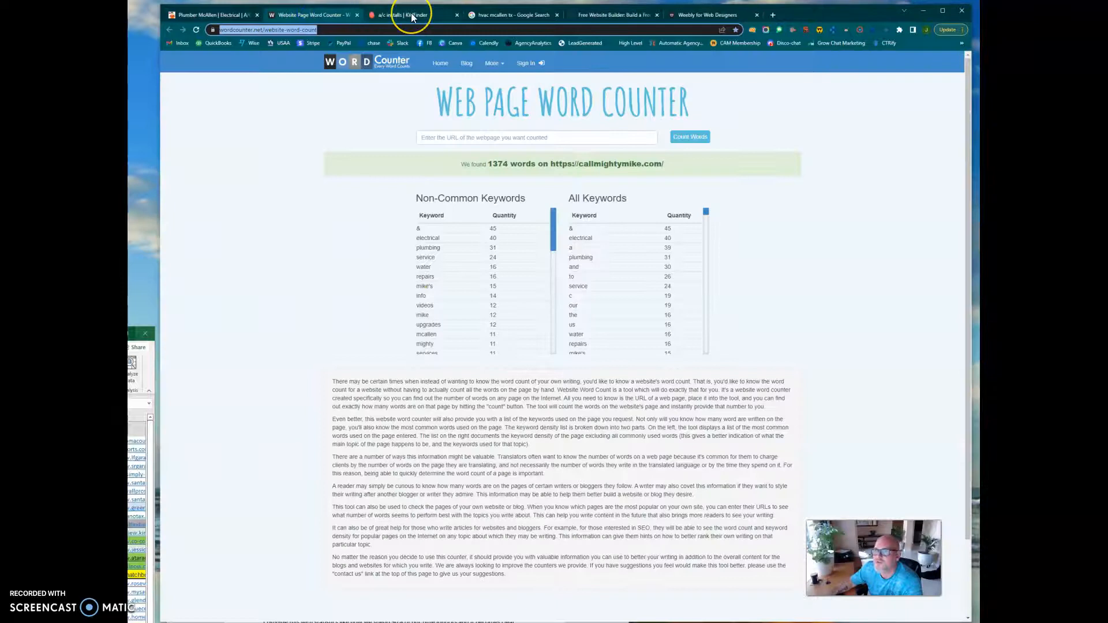
pyautogui.click(412, 16)
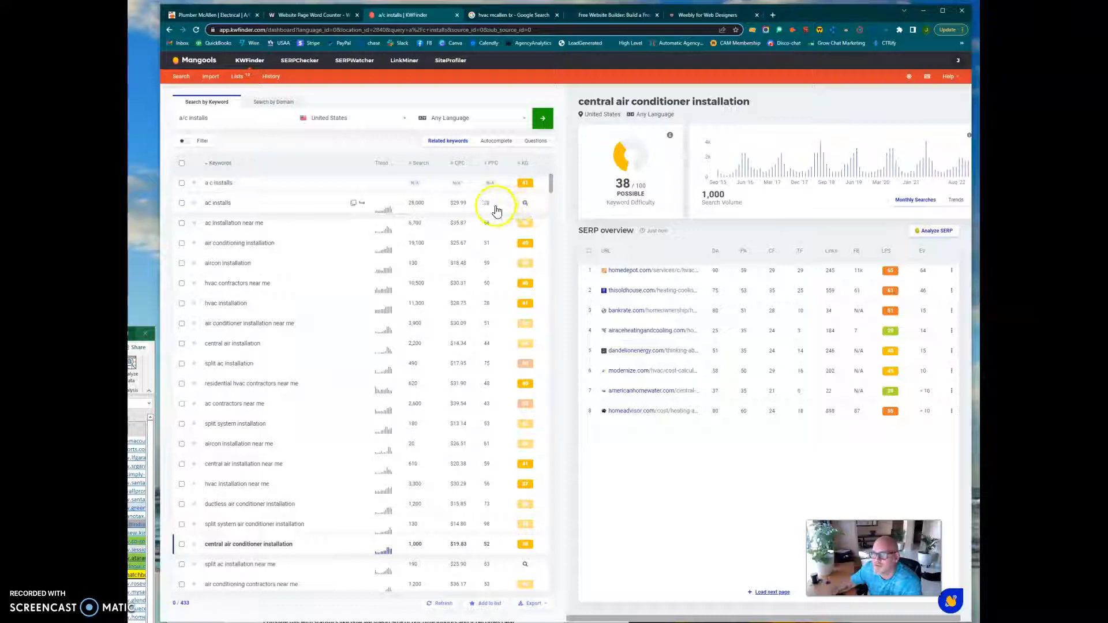
pyautogui.click(513, 19)
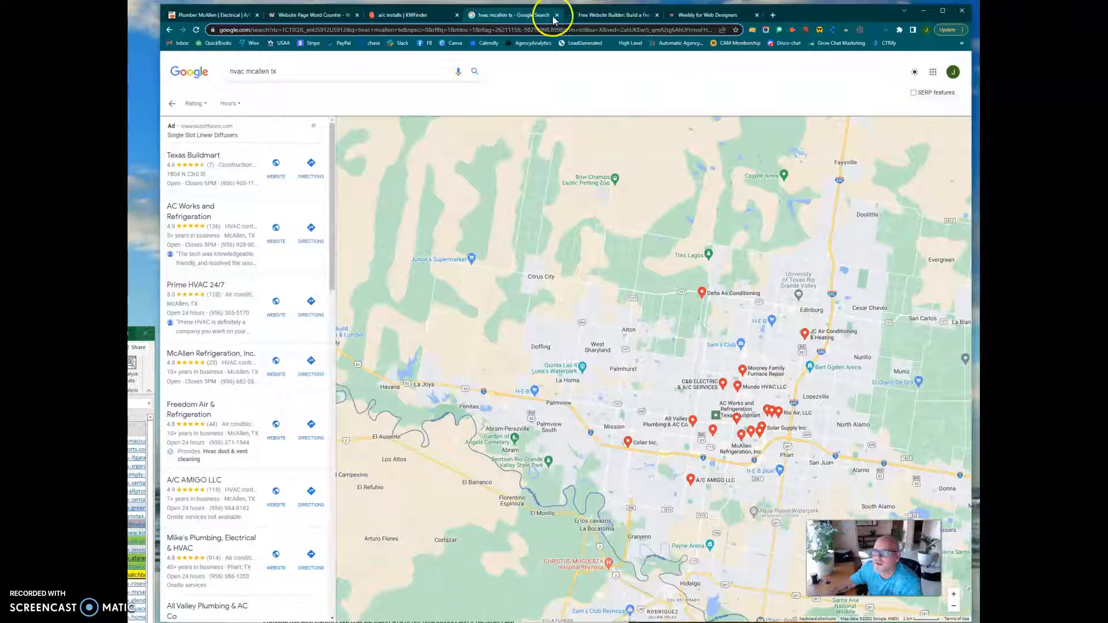
pyautogui.click(590, 16)
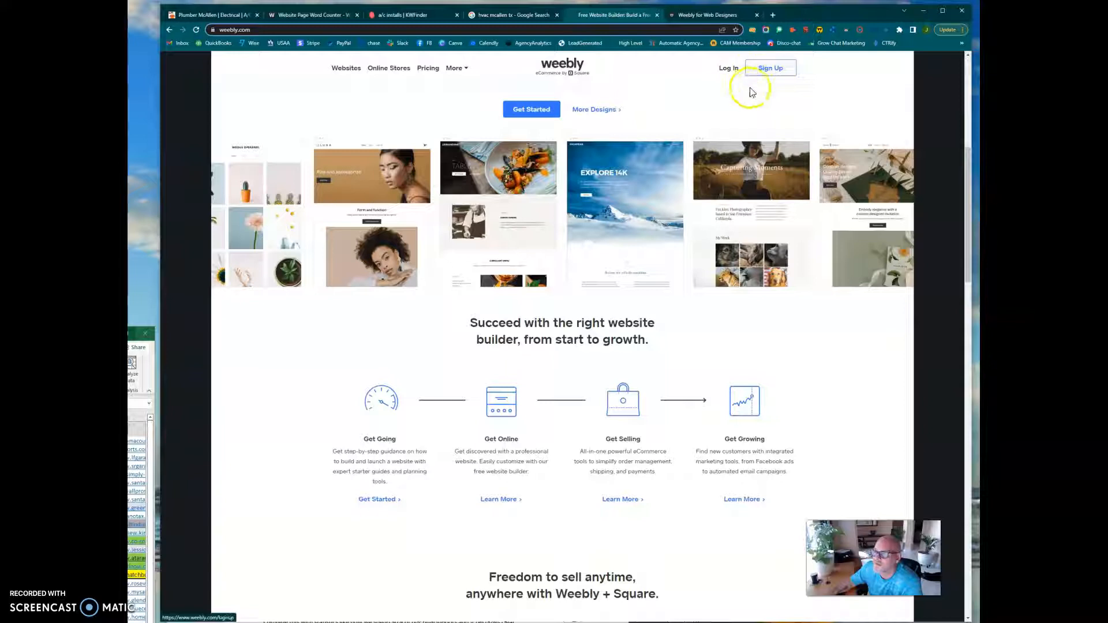
# Switch to the Weebly for Web Designers website list and open the Template-94b Copy site for editing.
pyautogui.click(707, 15)
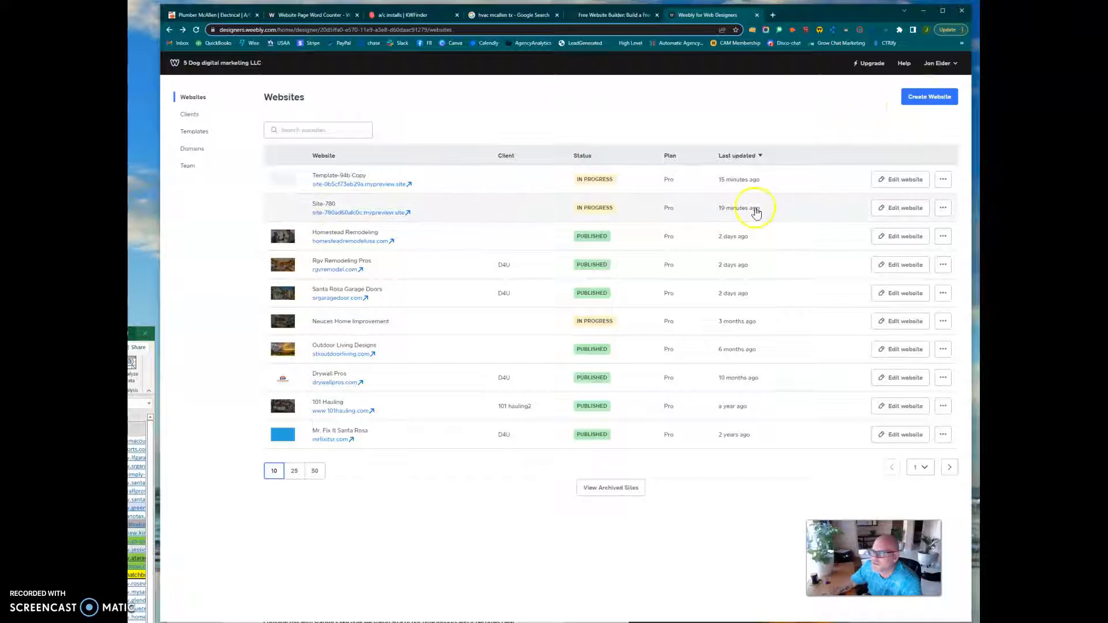
pyautogui.click(891, 212)
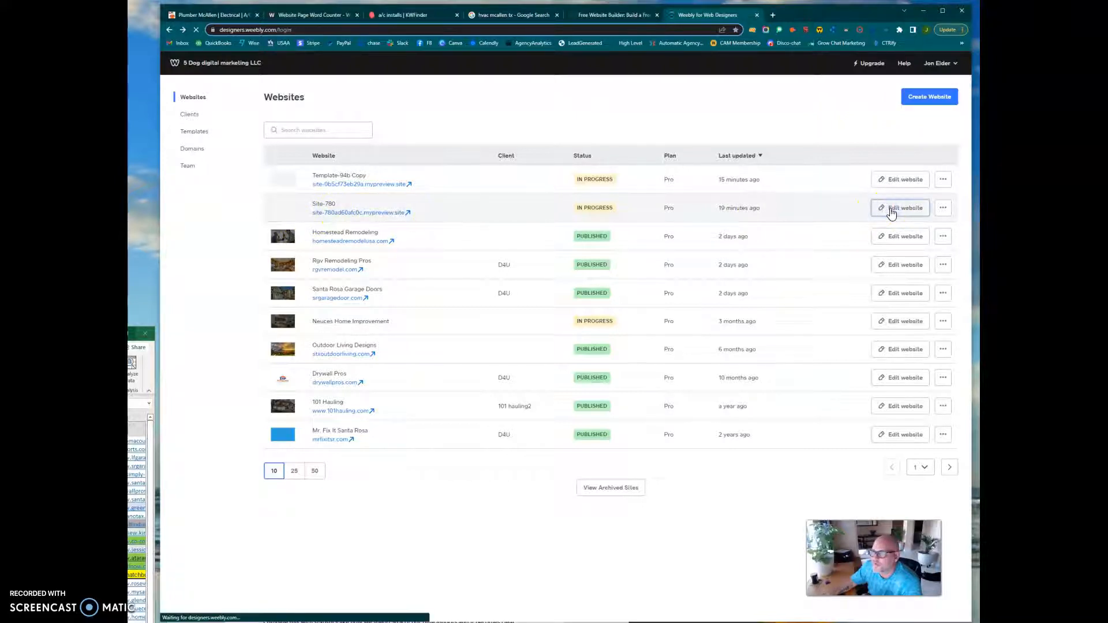
pyautogui.click(606, 399)
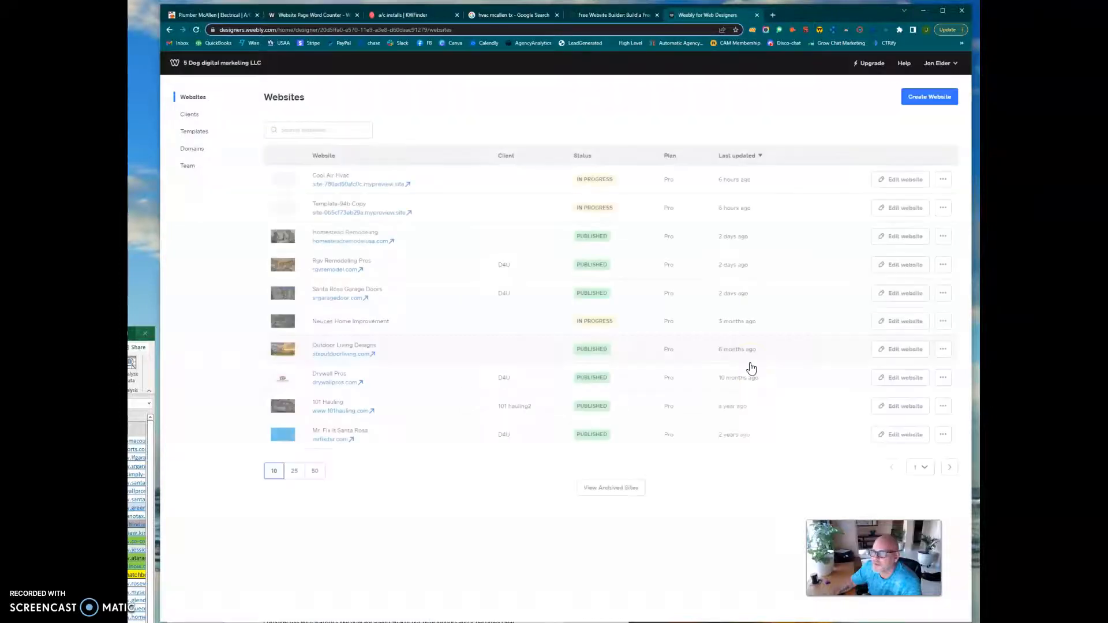
pyautogui.click(894, 208)
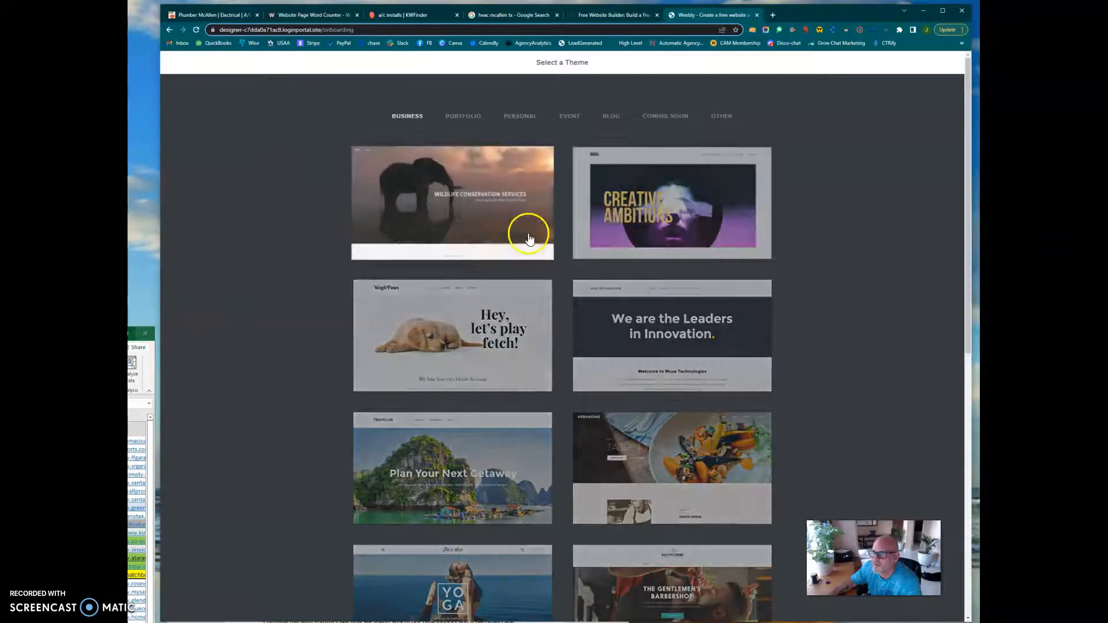
# Browse the business themes, preview the Pathway theme and start editing the site with it.
pyautogui.scroll(-5, 569, 300)
pyautogui.scroll(-3, 569, 305)
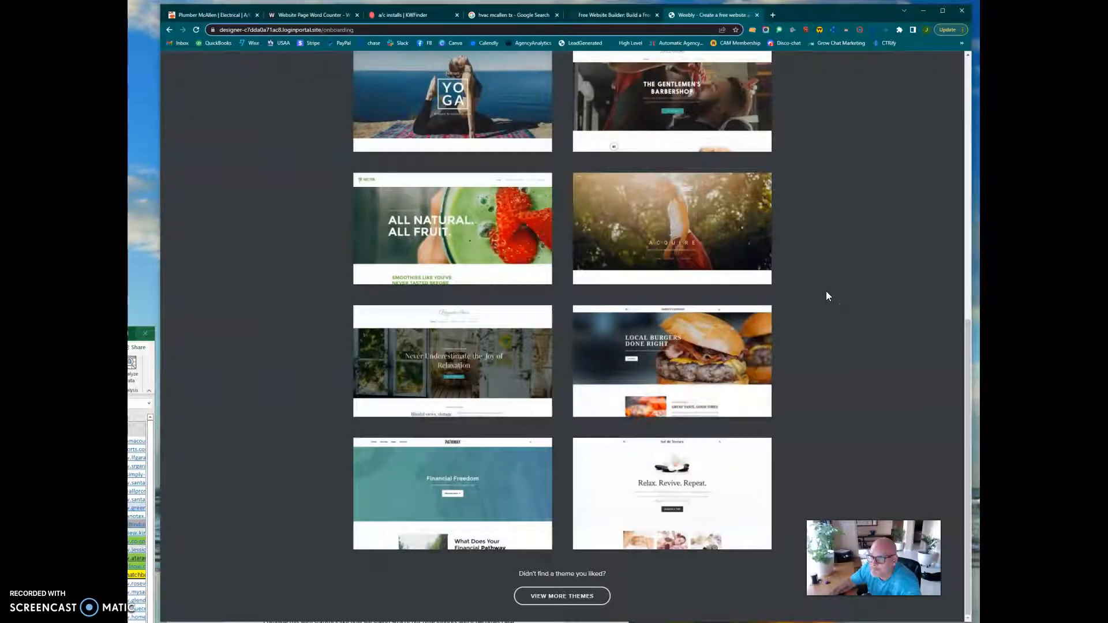
pyautogui.click(485, 487)
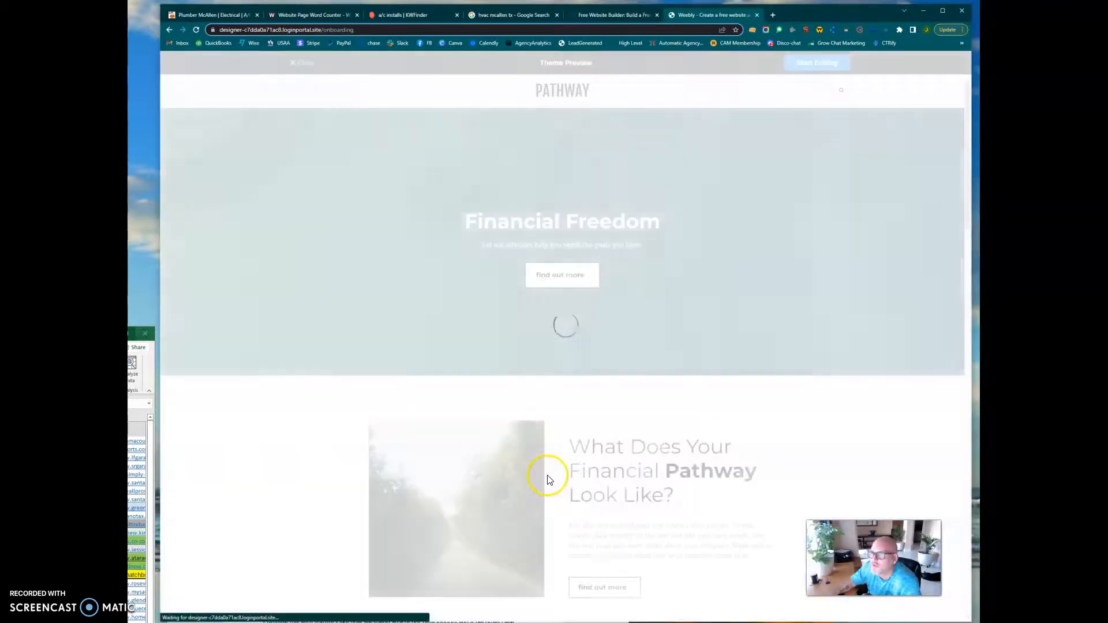
pyautogui.click(807, 65)
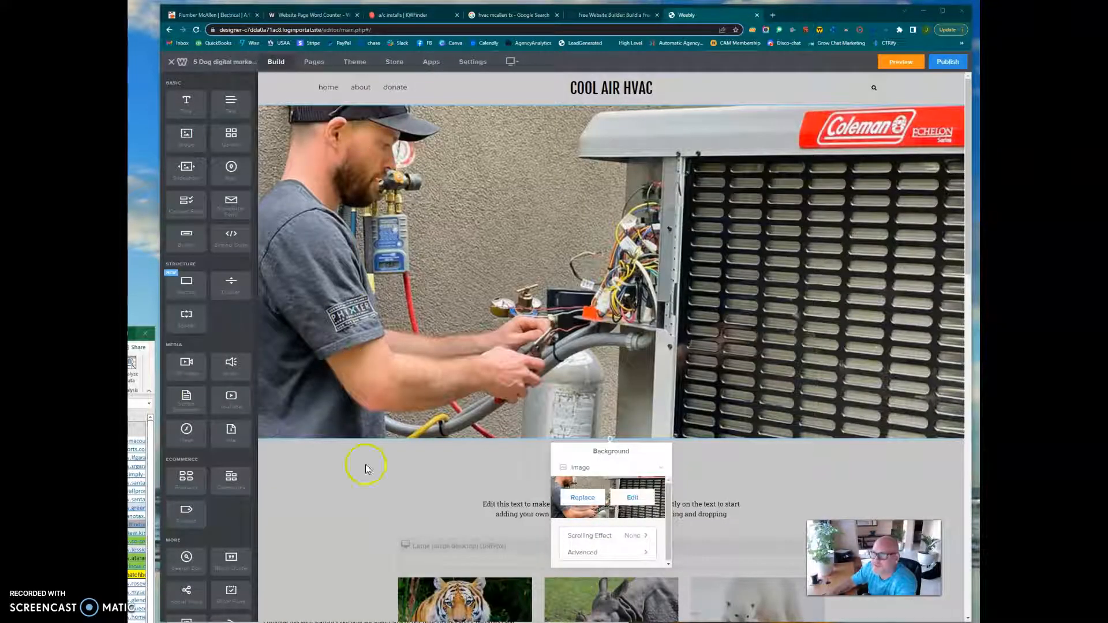
# Look at the site title in the general settings, and reopen the Cool Air Hvac site from the website list.
pyautogui.click(471, 63)
pyautogui.click(321, 169)
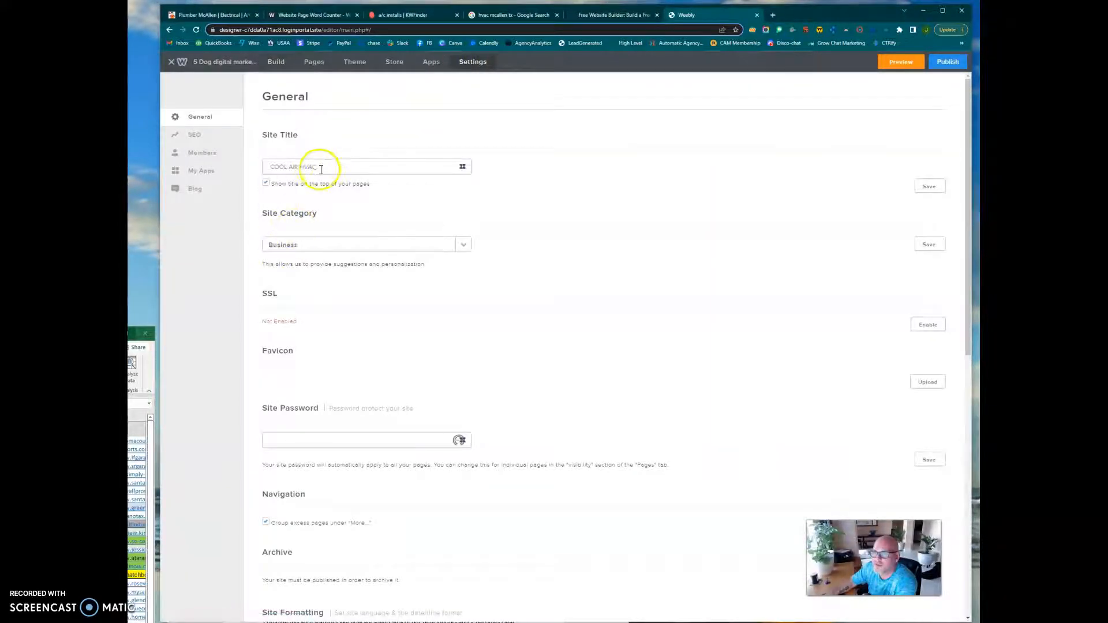
pyautogui.click(168, 29)
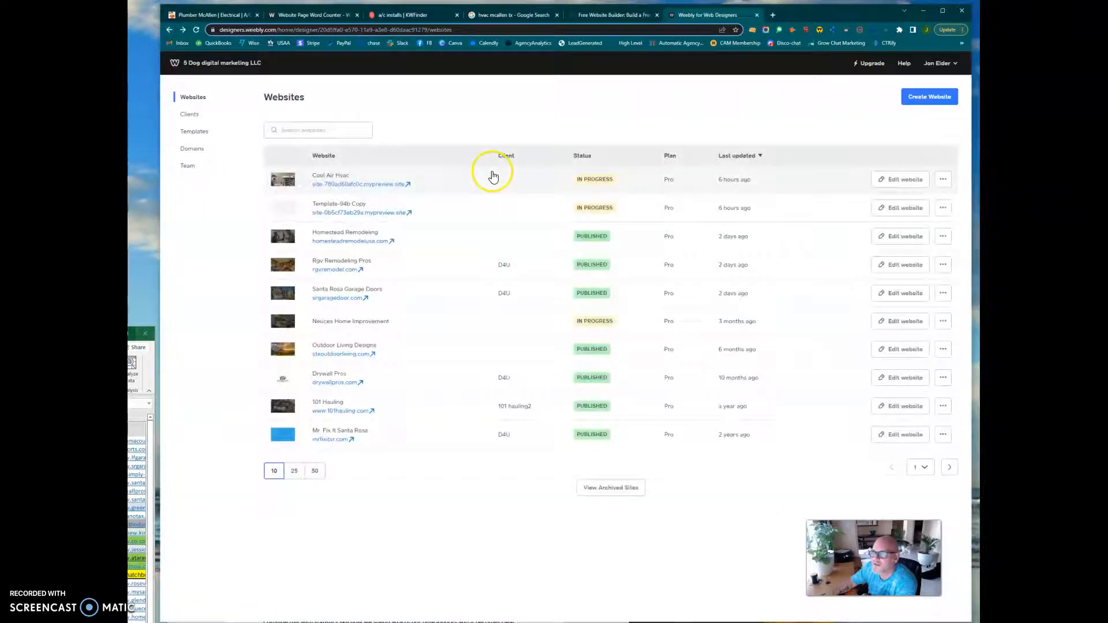
pyautogui.click(900, 179)
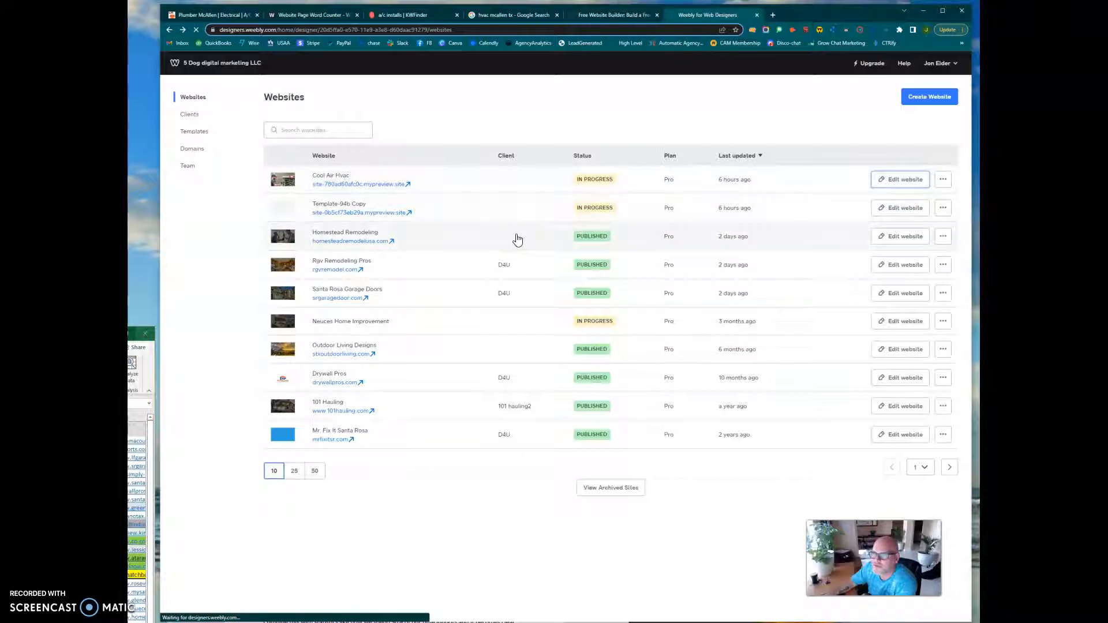
pyautogui.click(518, 240)
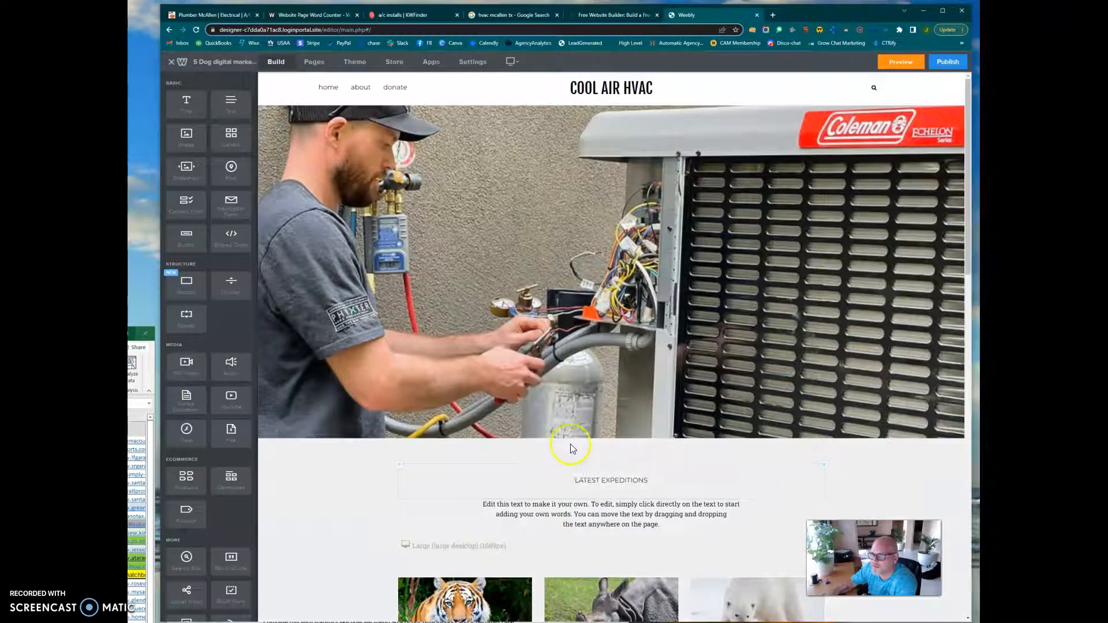
# Open the hero image's background options, review the home page down to the footer, and close the options.
pyautogui.click(569, 391)
pyautogui.click(563, 457)
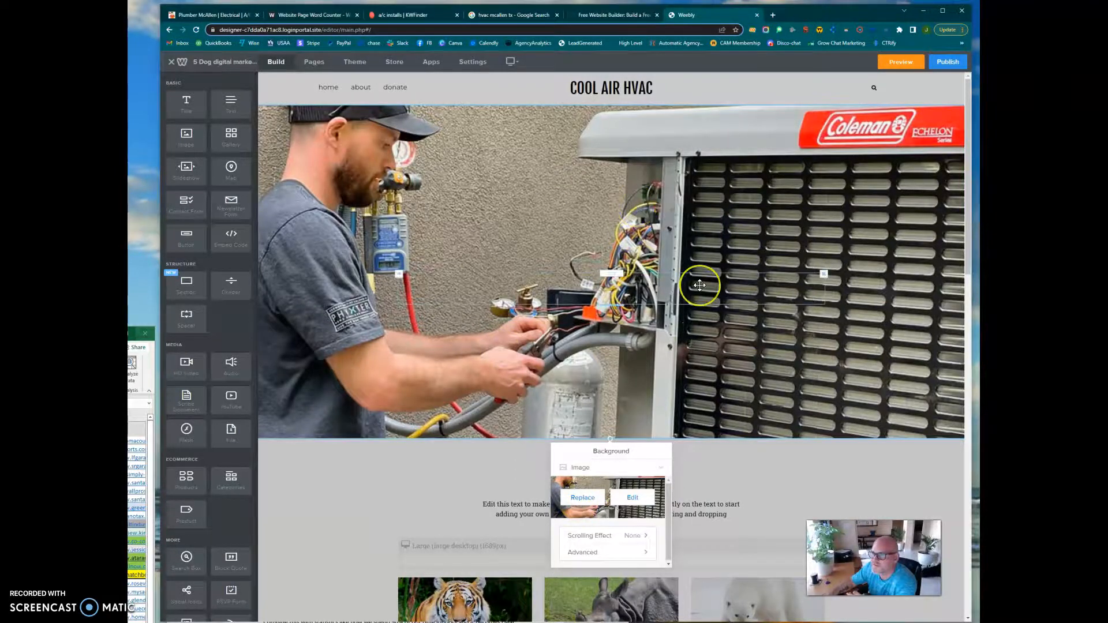
pyautogui.click(649, 315)
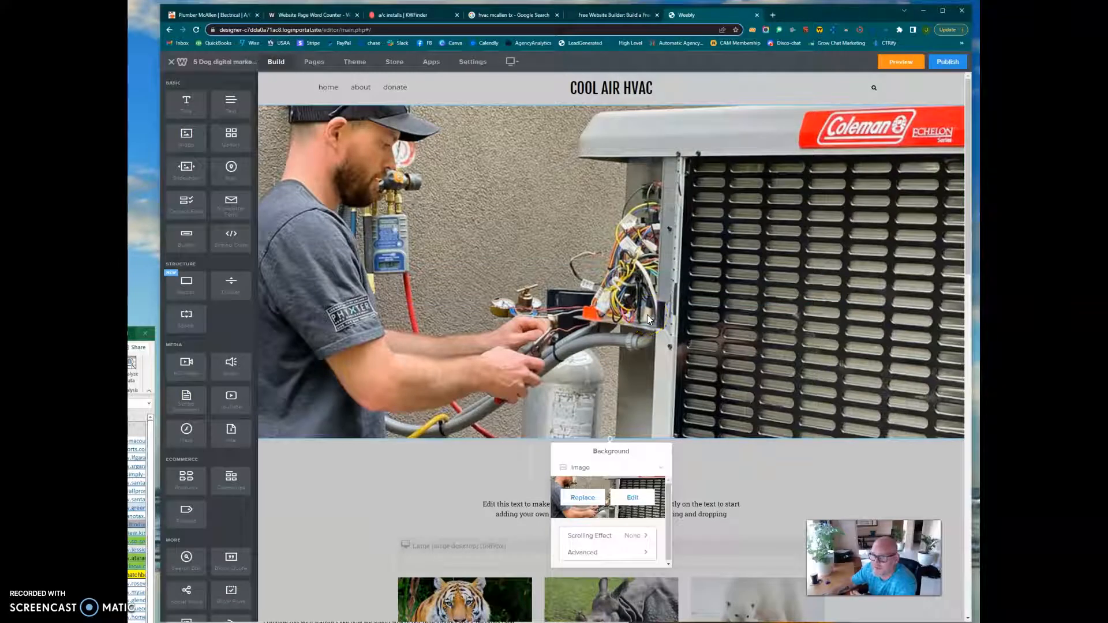
pyautogui.scroll(-2, 515, 434)
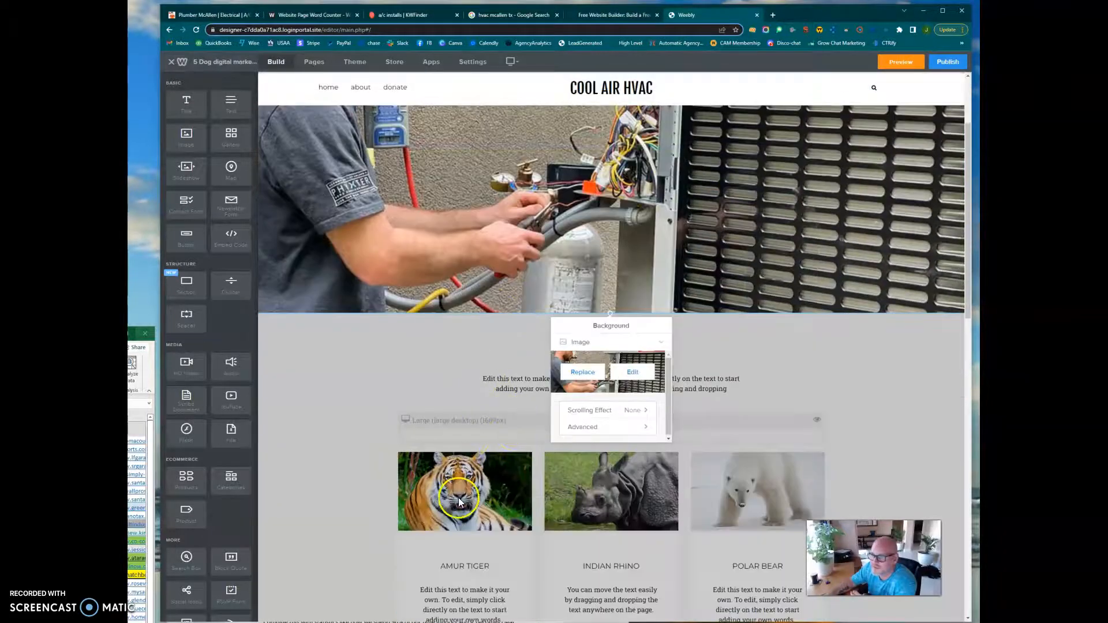
pyautogui.scroll(-5, 764, 501)
pyautogui.scroll(-9, 556, 489)
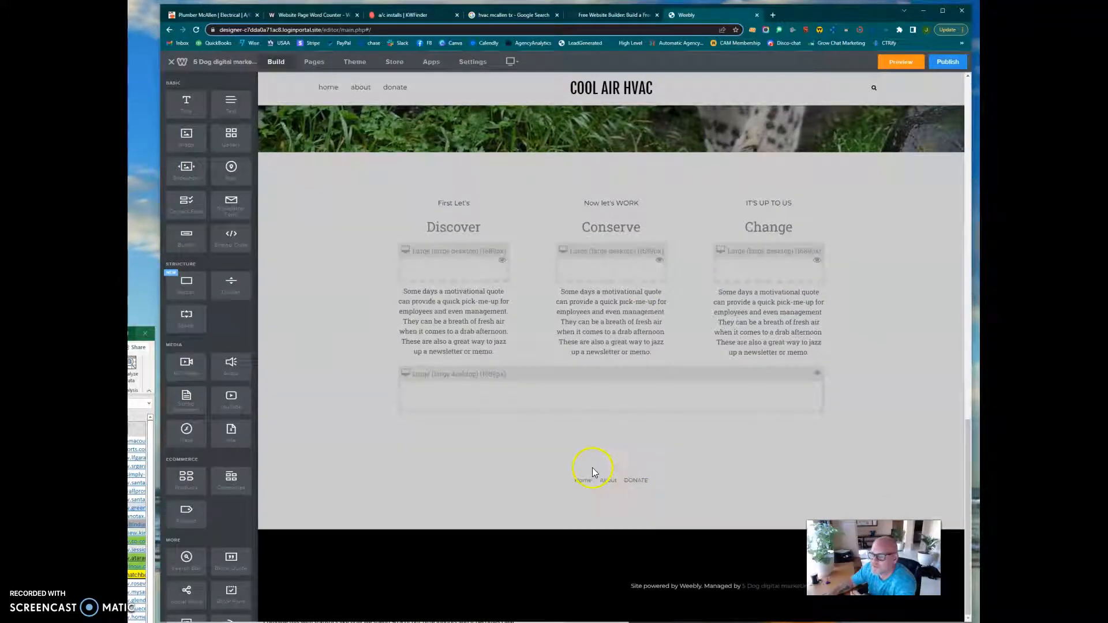
pyautogui.scroll(14, 634, 381)
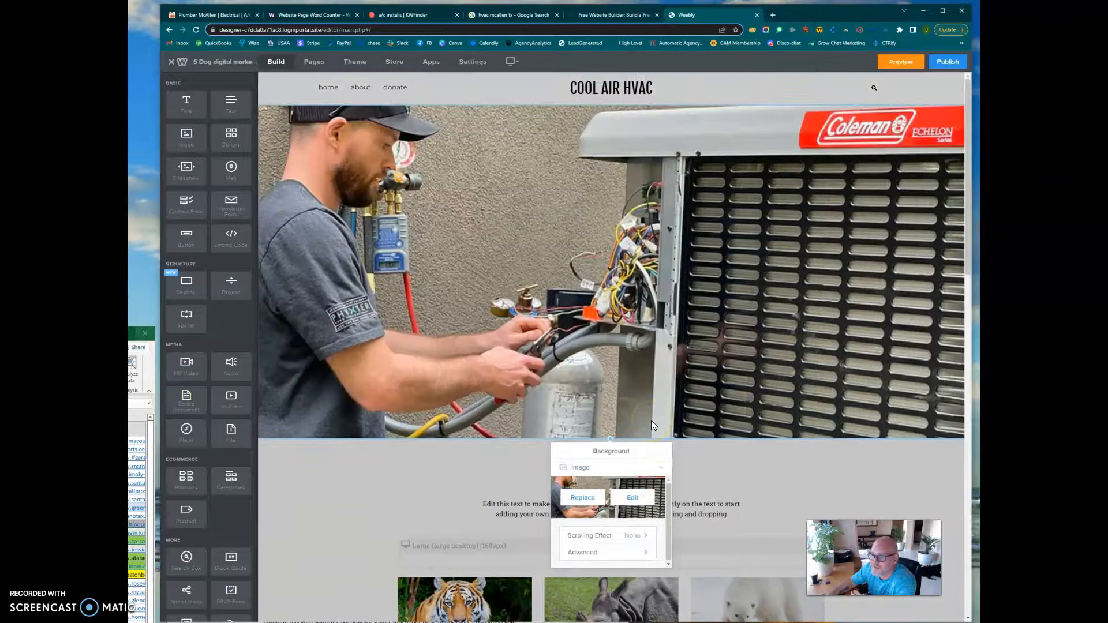
pyautogui.click(456, 473)
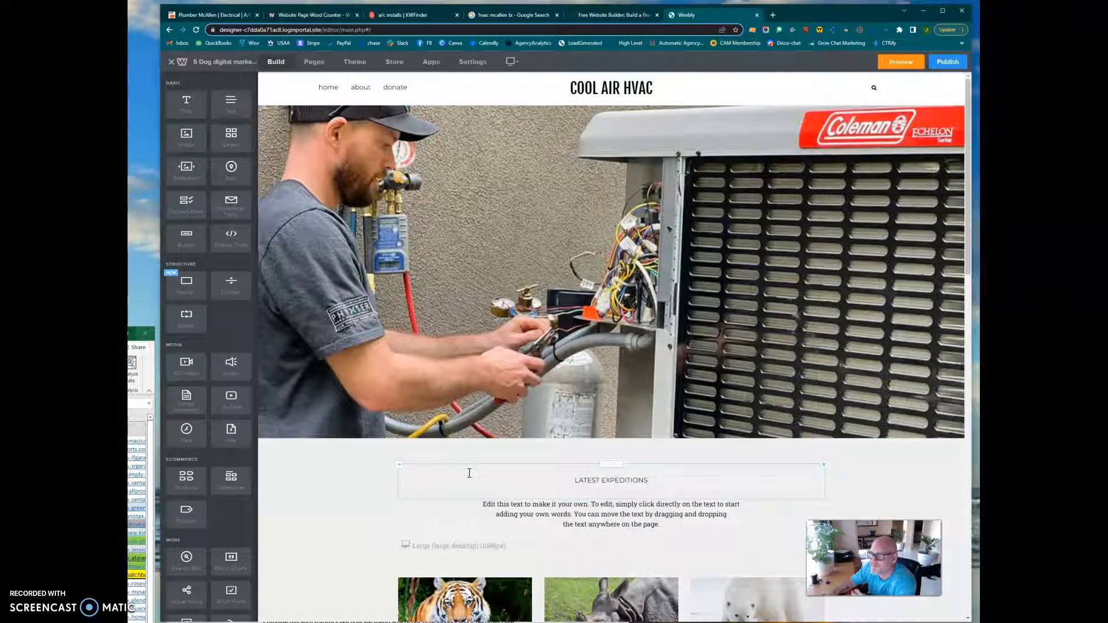
pyautogui.click(468, 457)
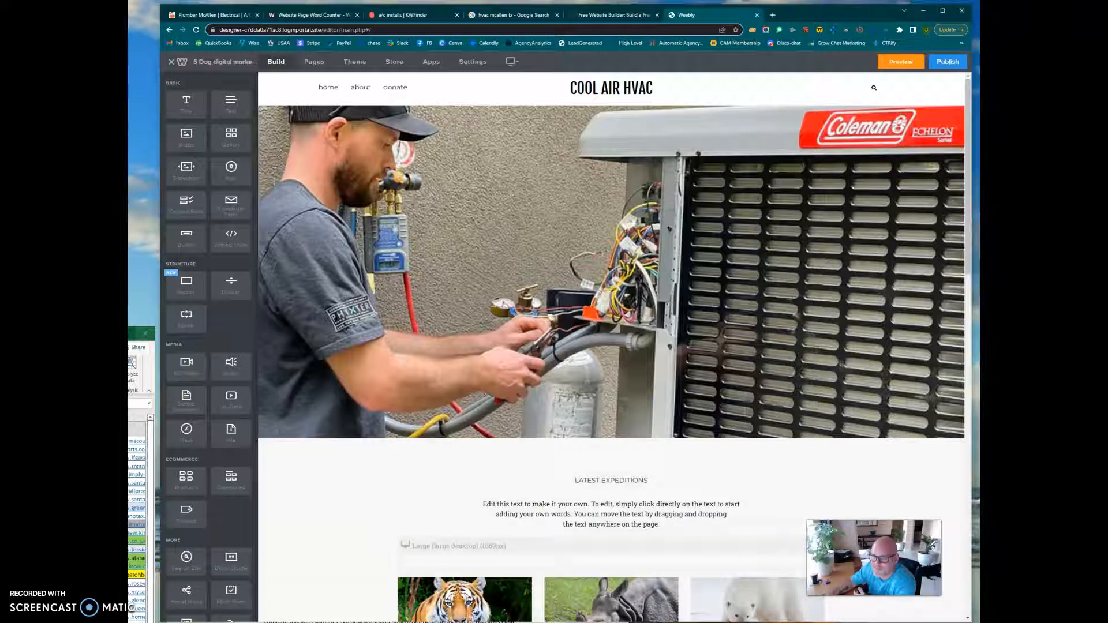
# Browse the "hvac" image search results for replacing the first of the three service images, and close the image picker.
pyautogui.click(596, 92)
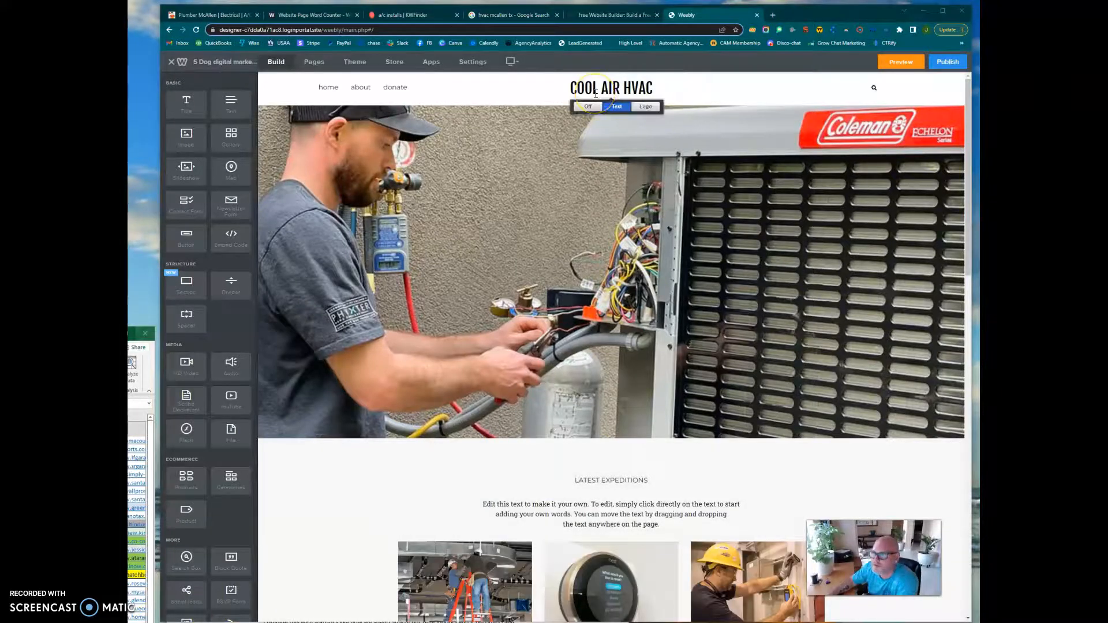
pyautogui.scroll(-1, 862, 322)
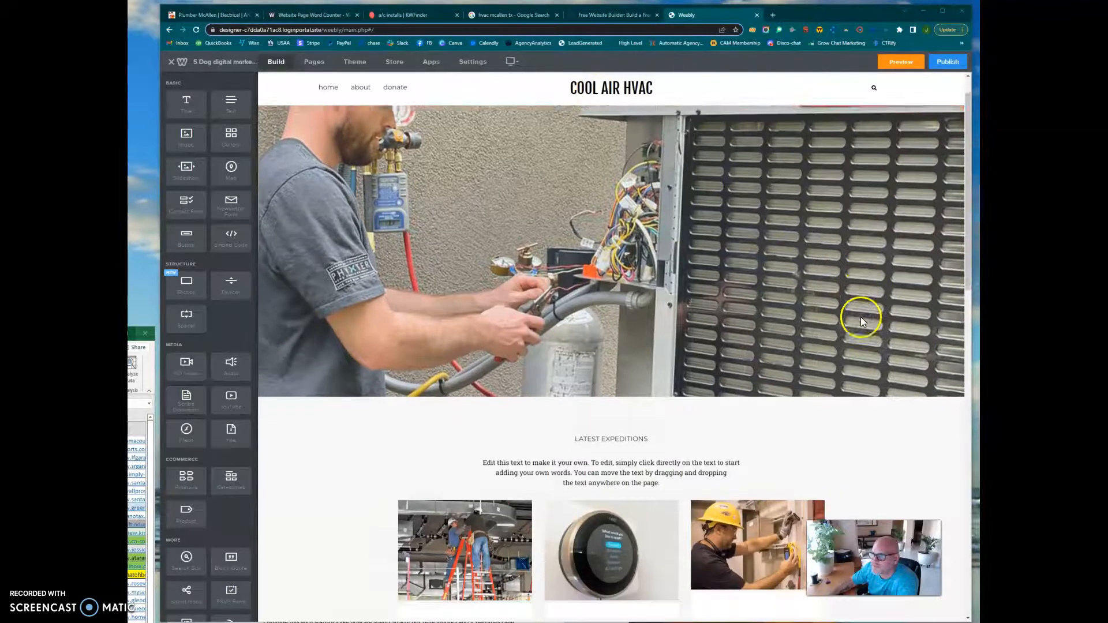
pyautogui.scroll(-5, 862, 322)
pyautogui.click(447, 384)
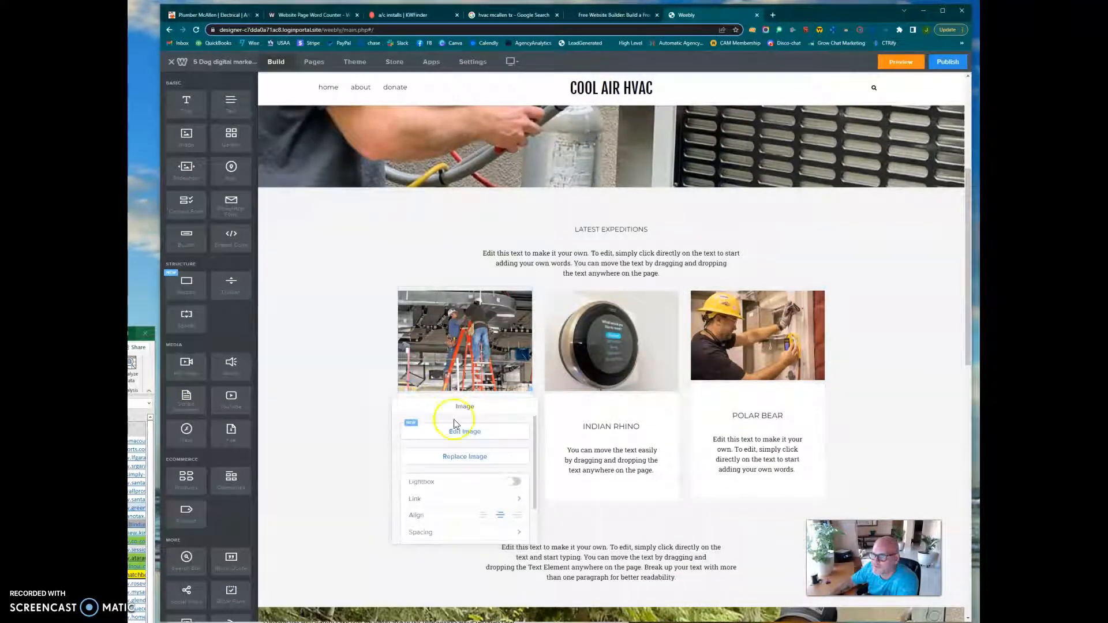
pyautogui.click(459, 457)
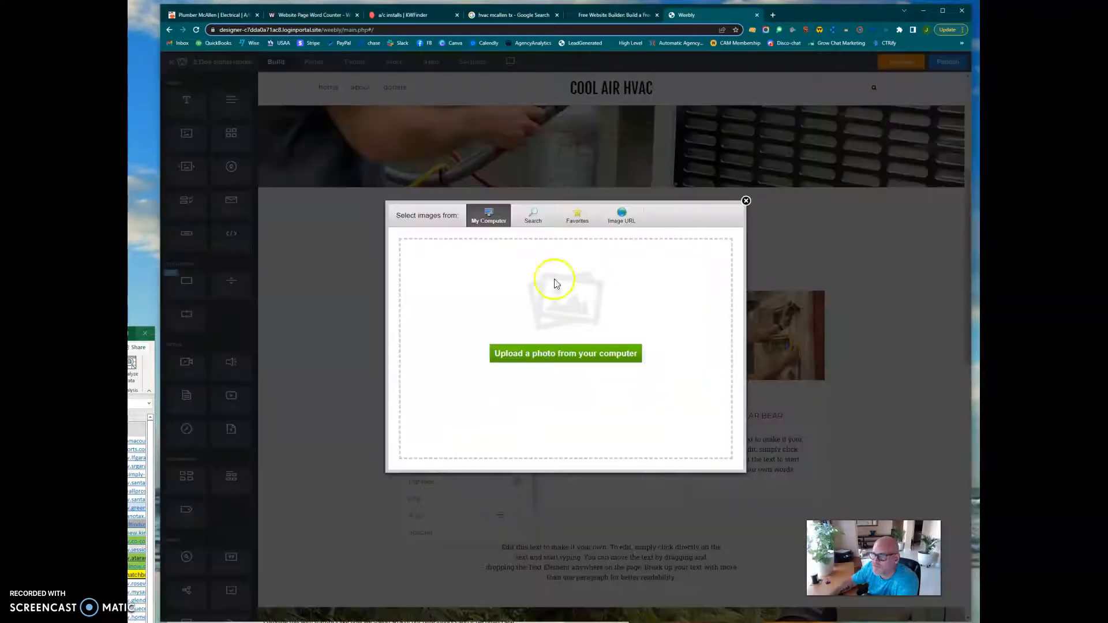
pyautogui.click(530, 216)
pyautogui.scroll(-5, 543, 294)
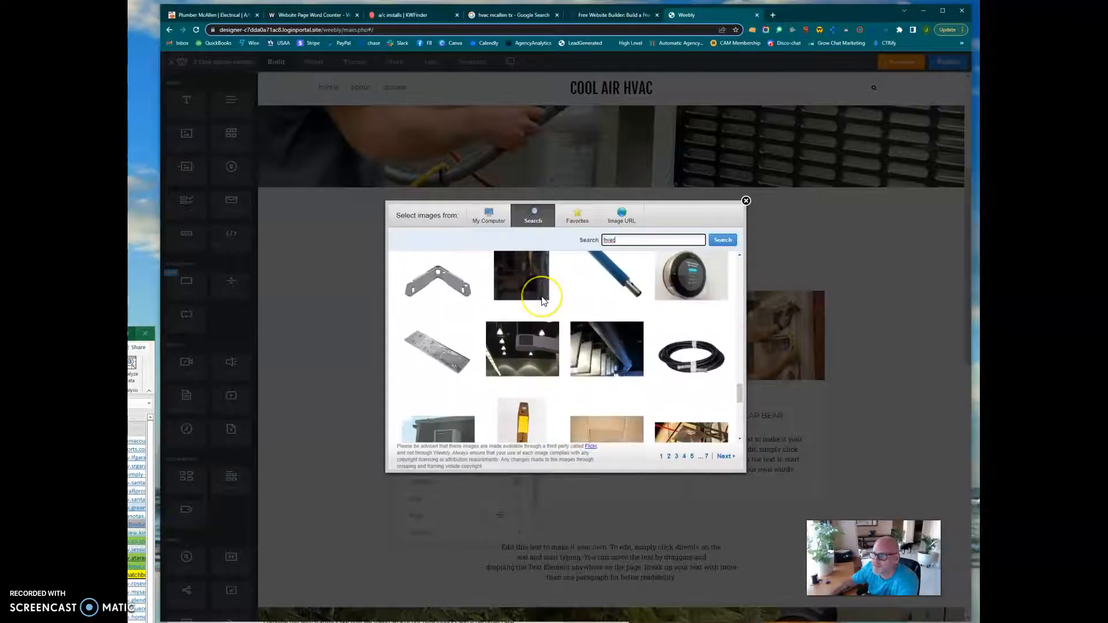
pyautogui.scroll(-1, 543, 299)
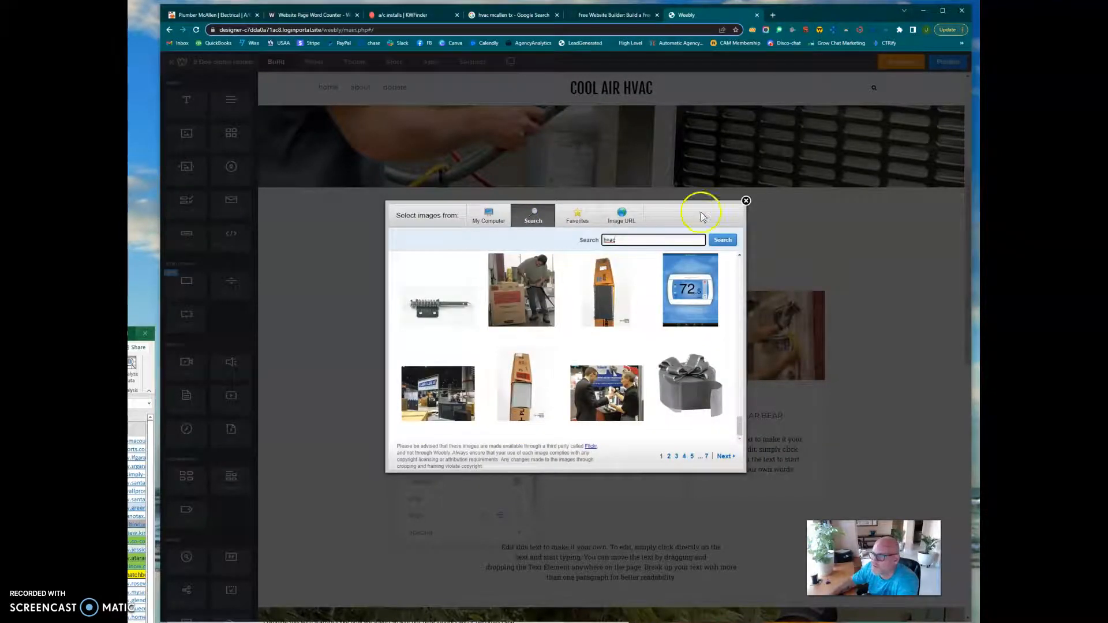
pyautogui.click(745, 200)
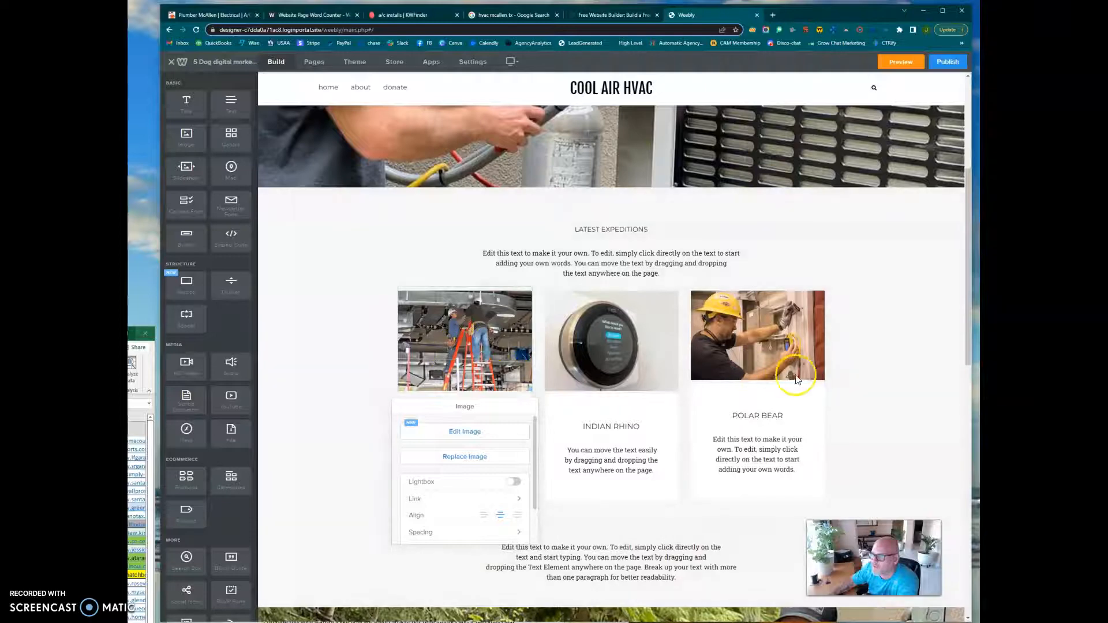
# Add an H+ Tag heading element between the hero image and the "Latest Expeditions" title, and open its settings.
pyautogui.scroll(-5, 799, 376)
pyautogui.scroll(-4, 800, 377)
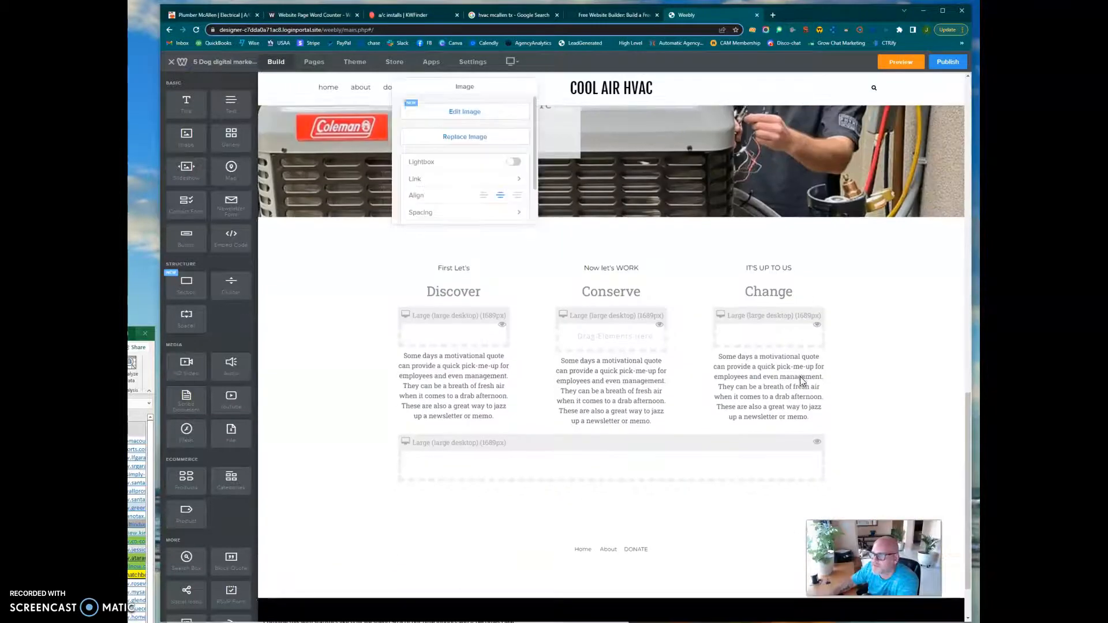
pyautogui.scroll(8, 801, 379)
pyautogui.scroll(1, 800, 377)
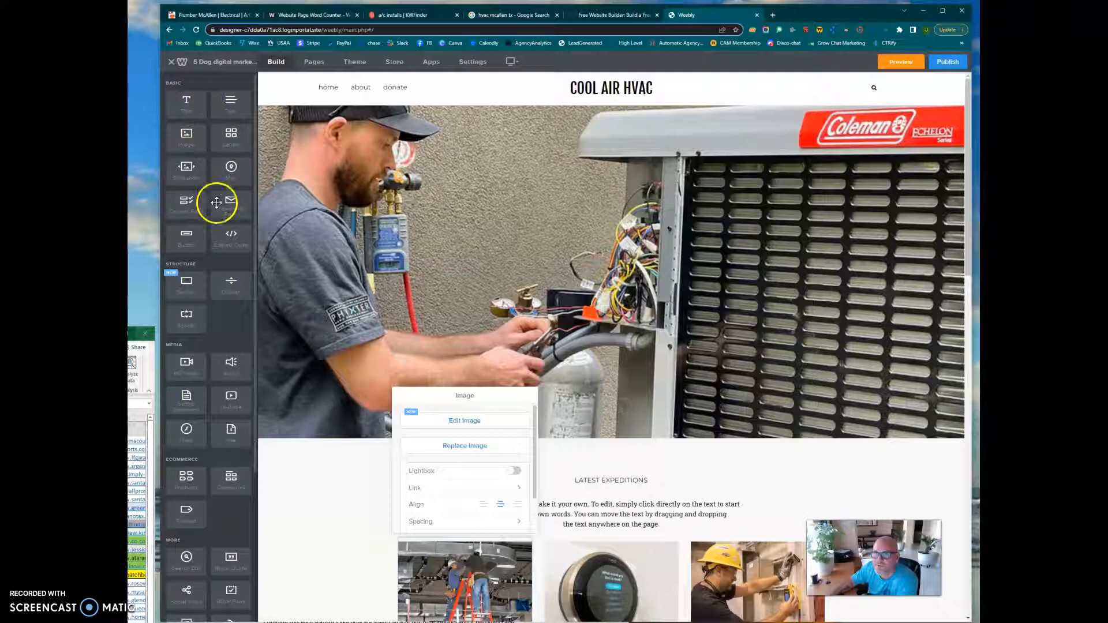
pyautogui.scroll(-3, 224, 368)
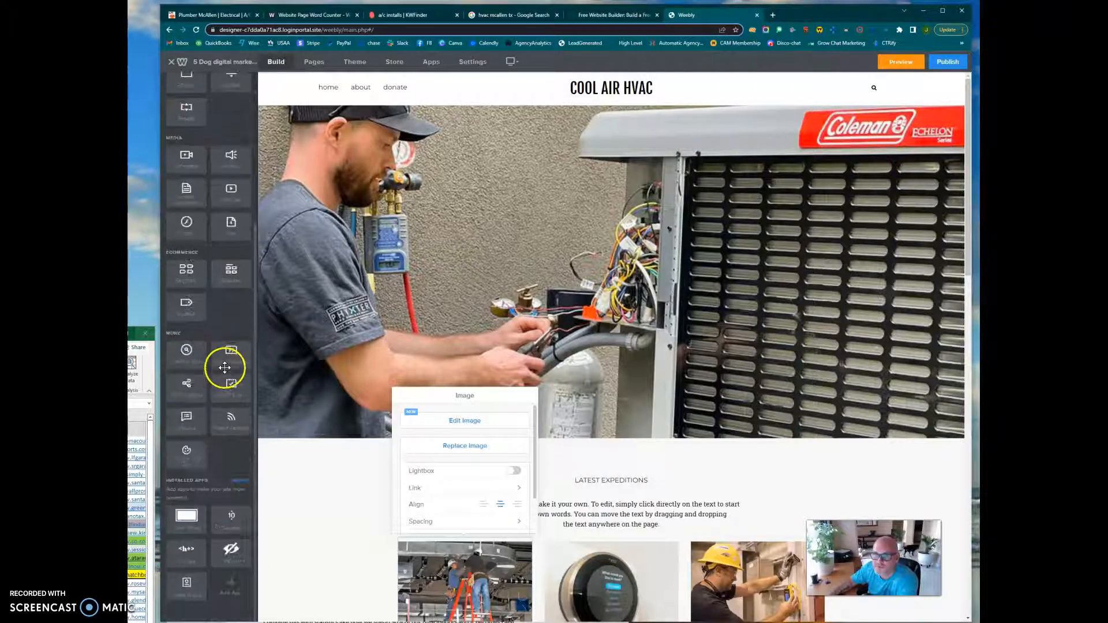
pyautogui.click(181, 557)
pyautogui.moveTo(183, 555); pyautogui.dragTo(586, 454)
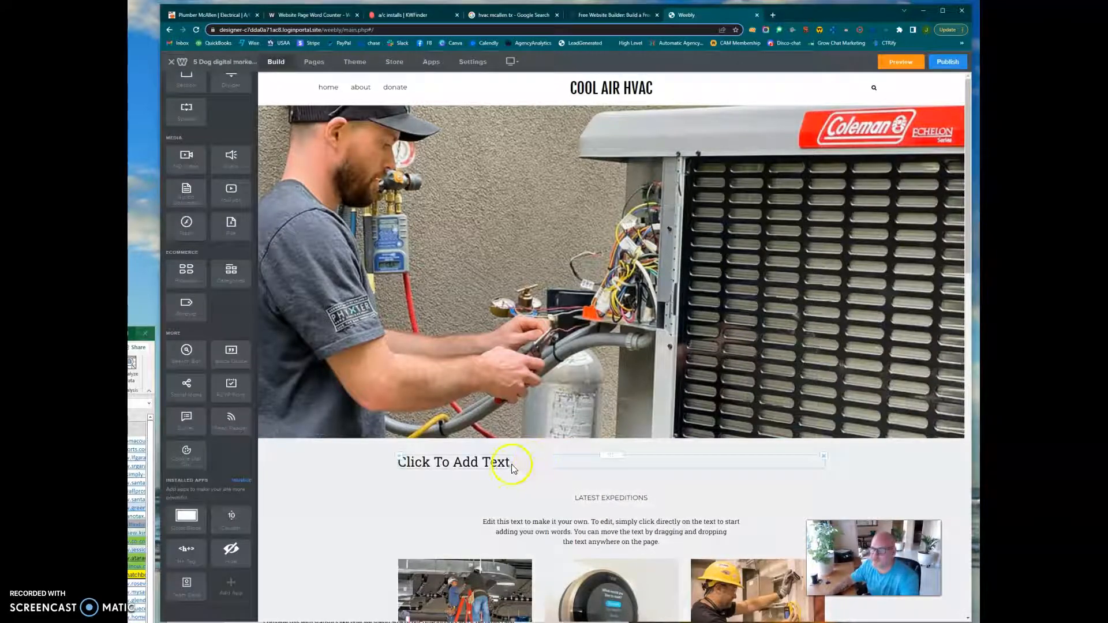
pyautogui.click(511, 467)
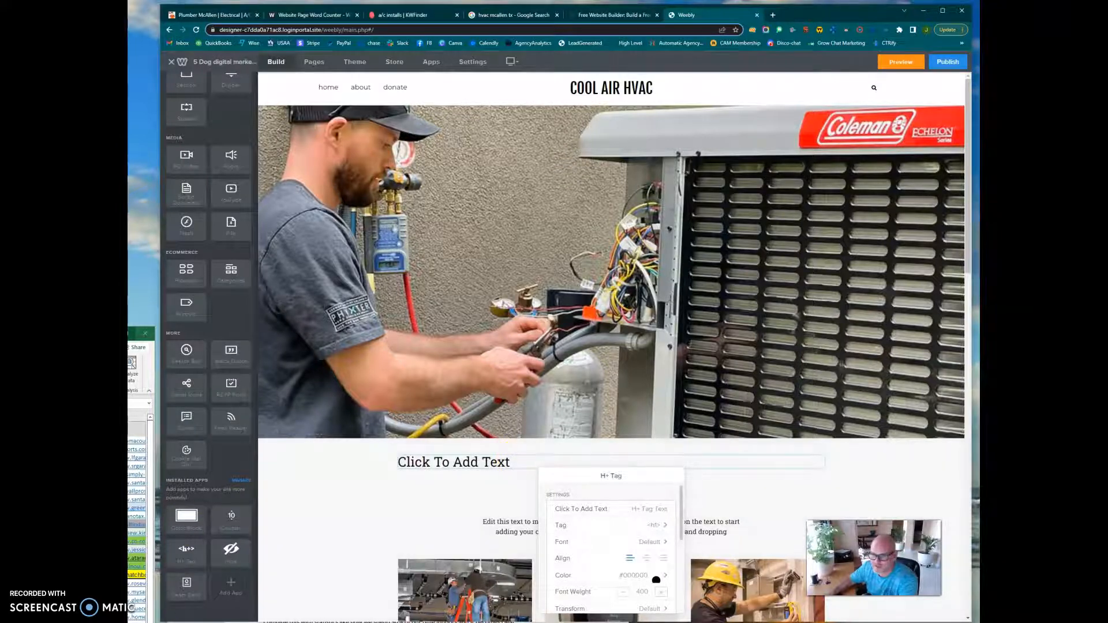
# Switch to the Word draft and copy its headline "Searching for an Experienced HVAC Contractor in Mcallen, TX?".
pyautogui.click(369, 622)
pyautogui.scroll(10, 370, 444)
pyautogui.scroll(5, 369, 442)
pyautogui.moveTo(500, 502); pyautogui.dragTo(277, 482)
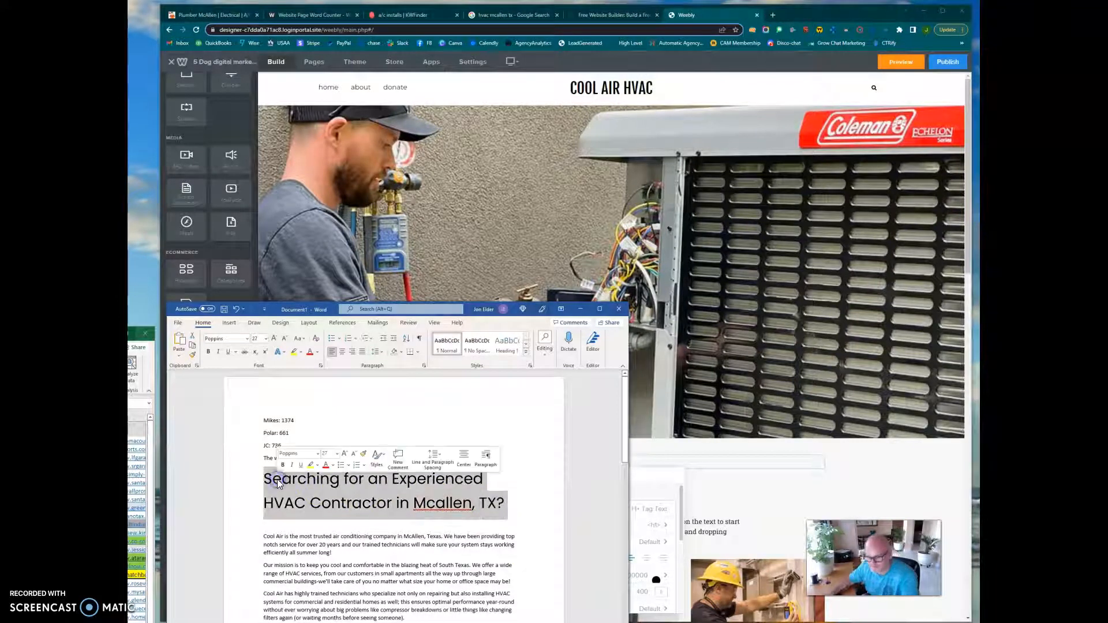
pyautogui.hotkey('ctrl', 'c')
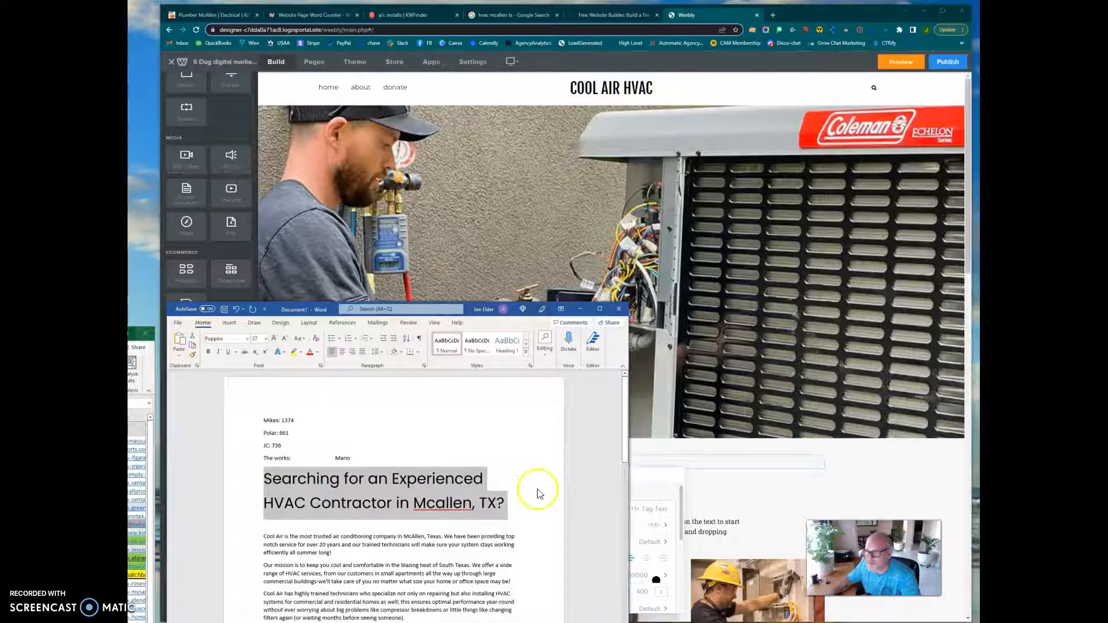
# Replace the H+ Tag placeholder with the copied headline "Searching for an Experienced HVAC Contractor in Mcallen, TX?" and center it.
pyautogui.click(697, 459)
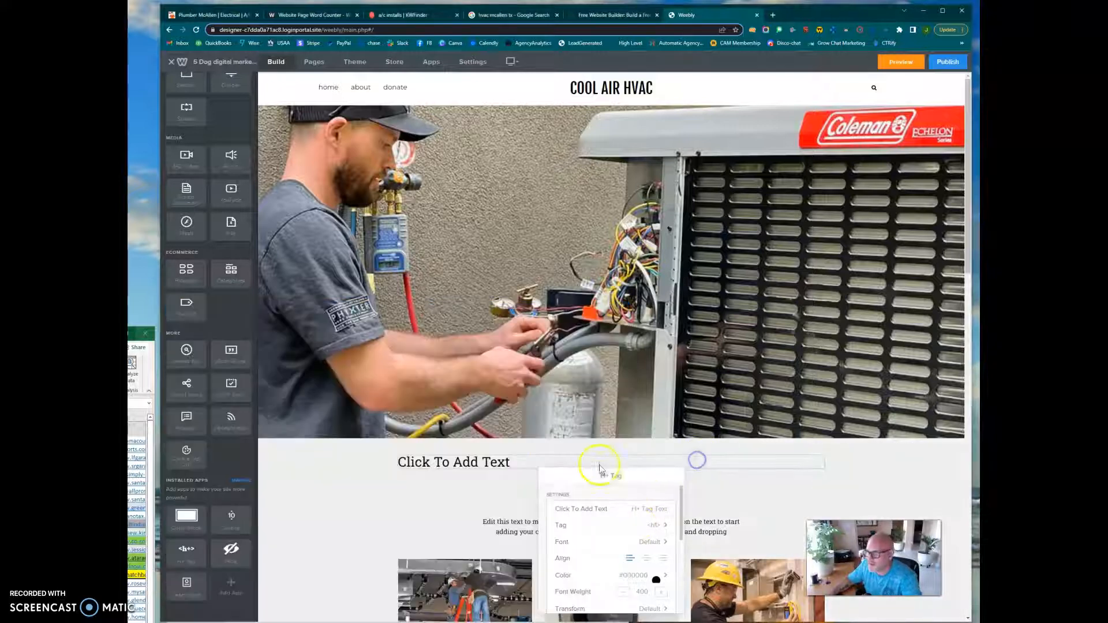
pyautogui.click(532, 462)
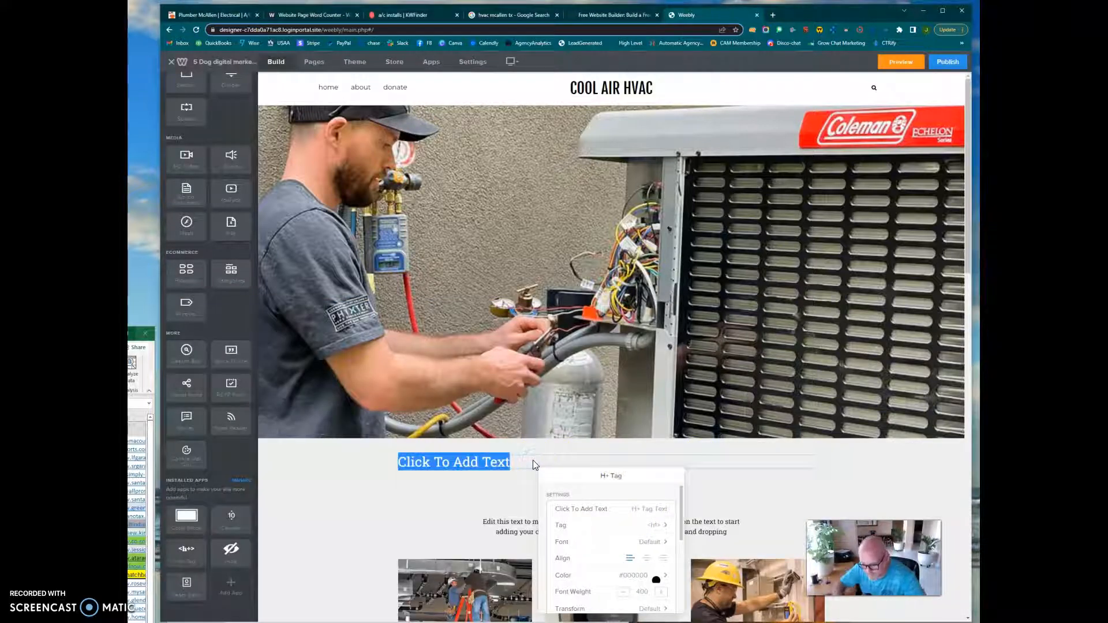
pyautogui.click(533, 462)
pyautogui.moveTo(533, 463); pyautogui.dragTo(383, 462)
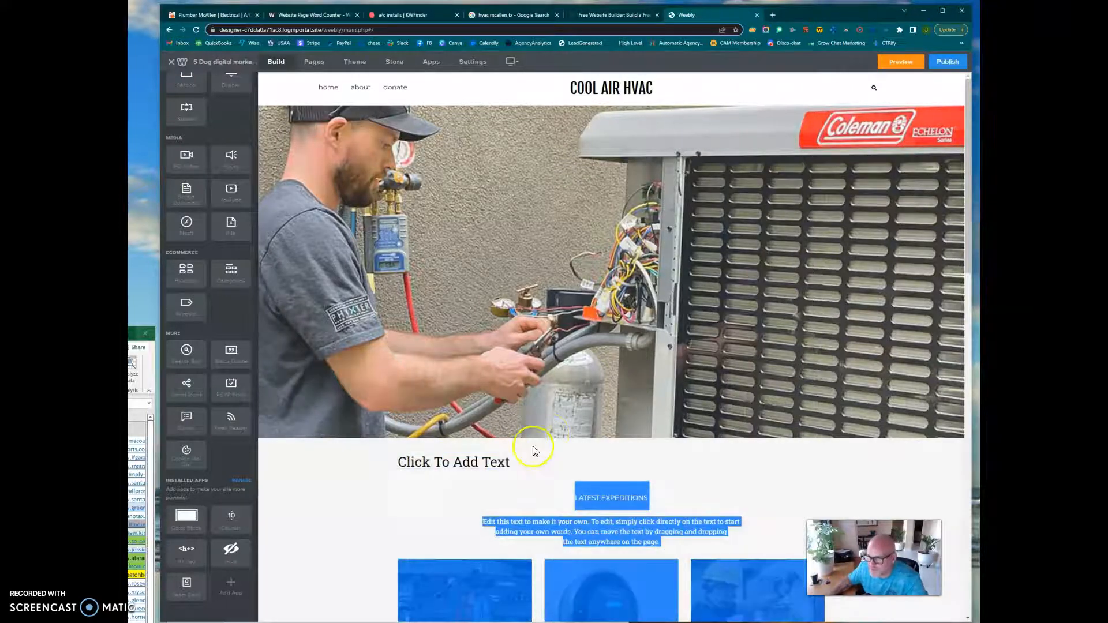
pyautogui.click(525, 458)
pyautogui.click(521, 463)
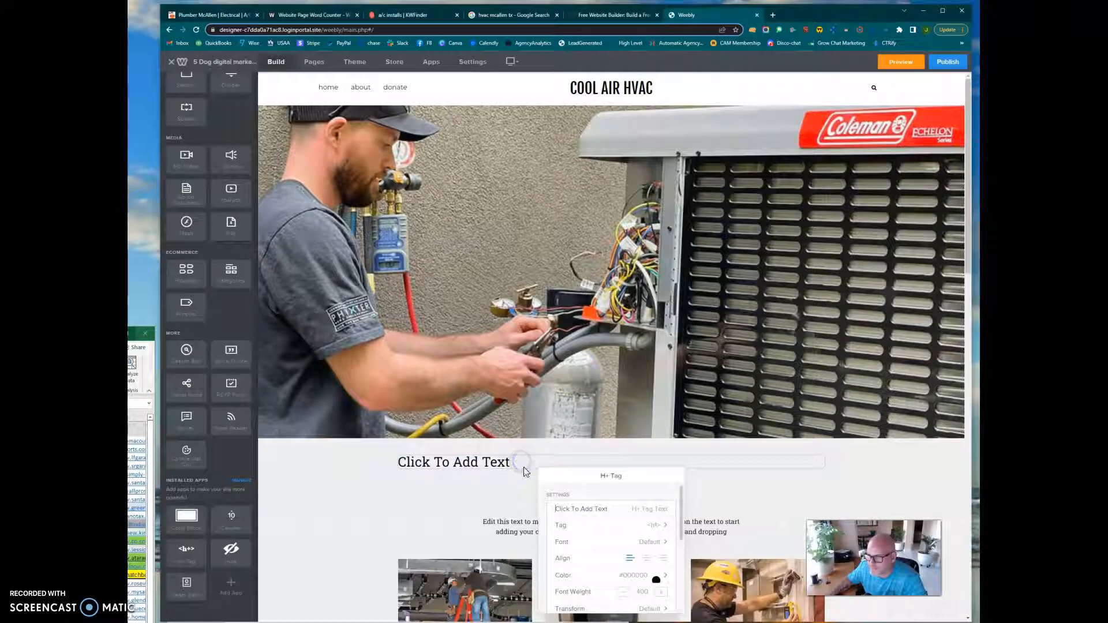
pyautogui.moveTo(624, 512); pyautogui.dragTo(585, 510)
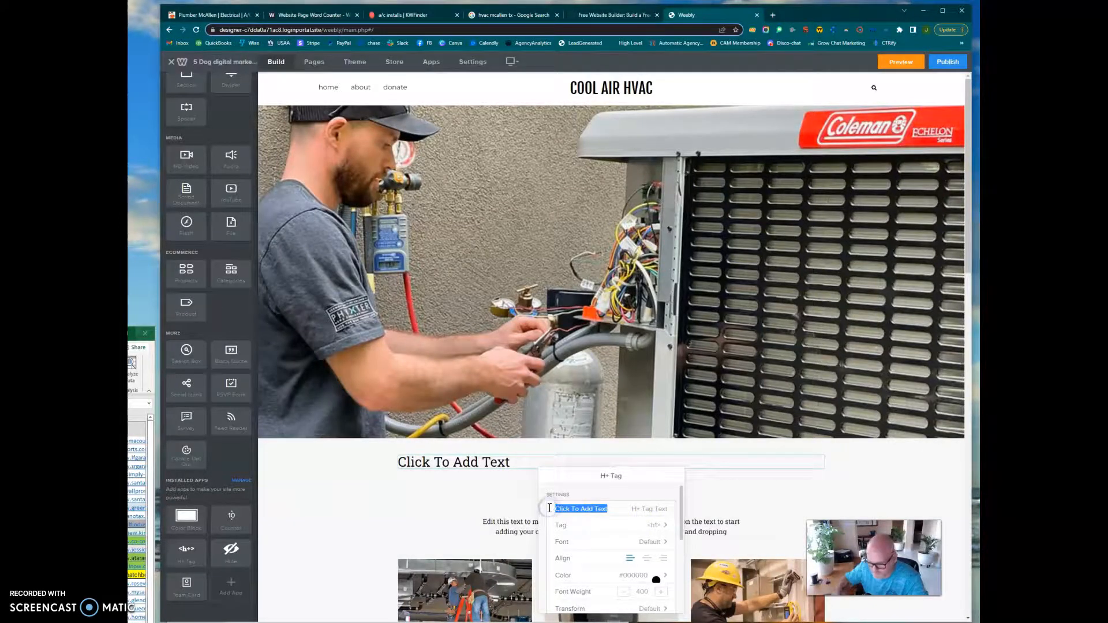
pyautogui.hotkey('ctrl', 'v')
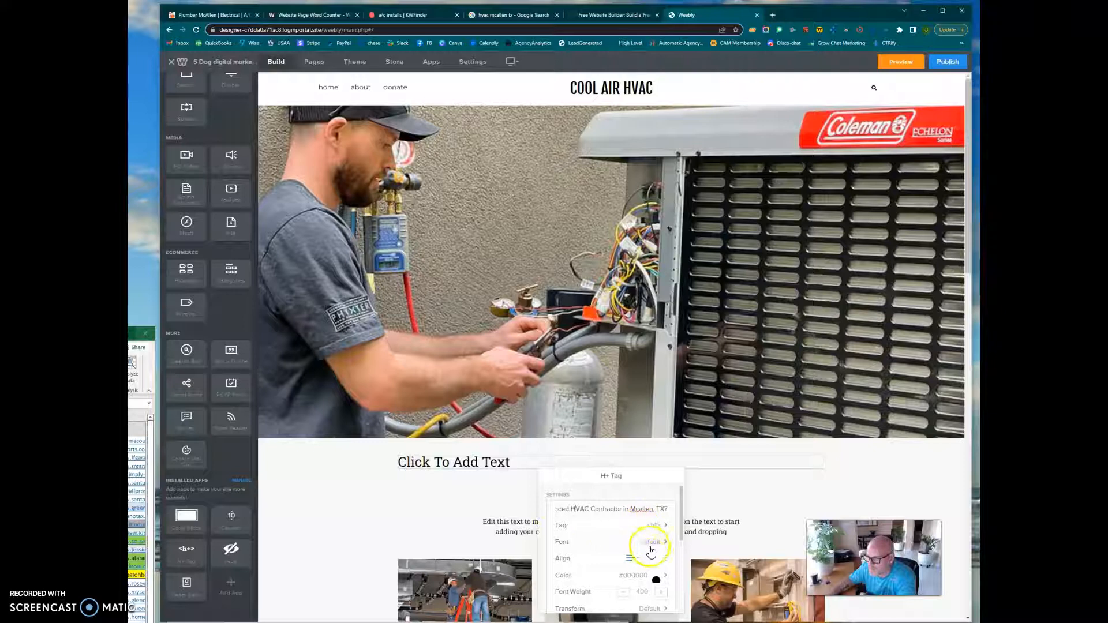
pyautogui.click(648, 559)
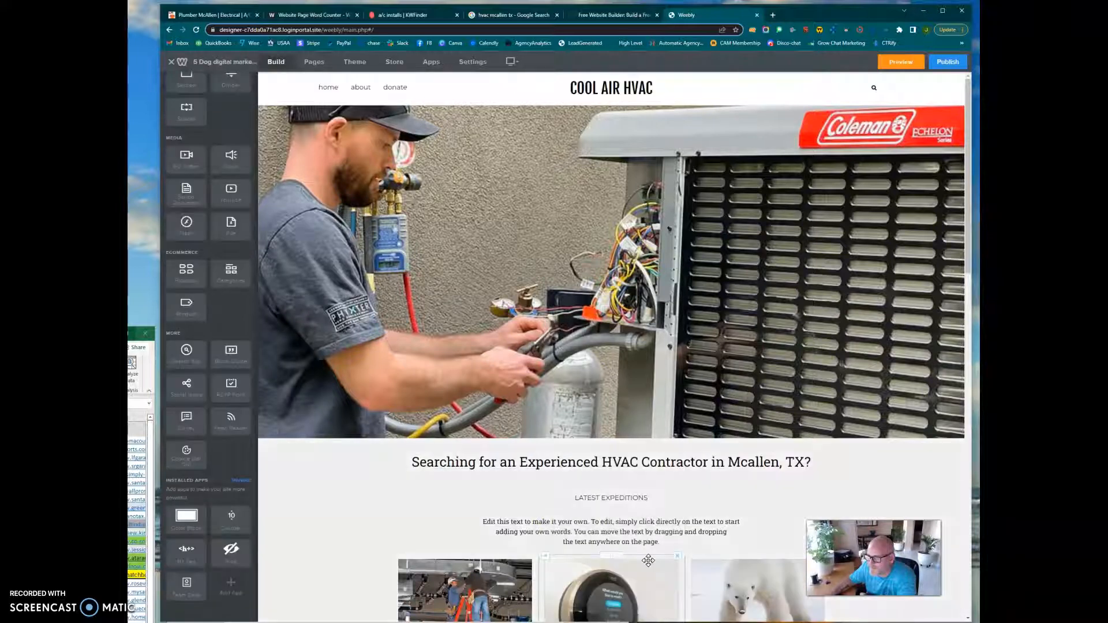
# Increase the font size of the "Searching for an Experienced HVAC Contractor in Mcallen, TX?" headline by six increments.
pyautogui.click(640, 460)
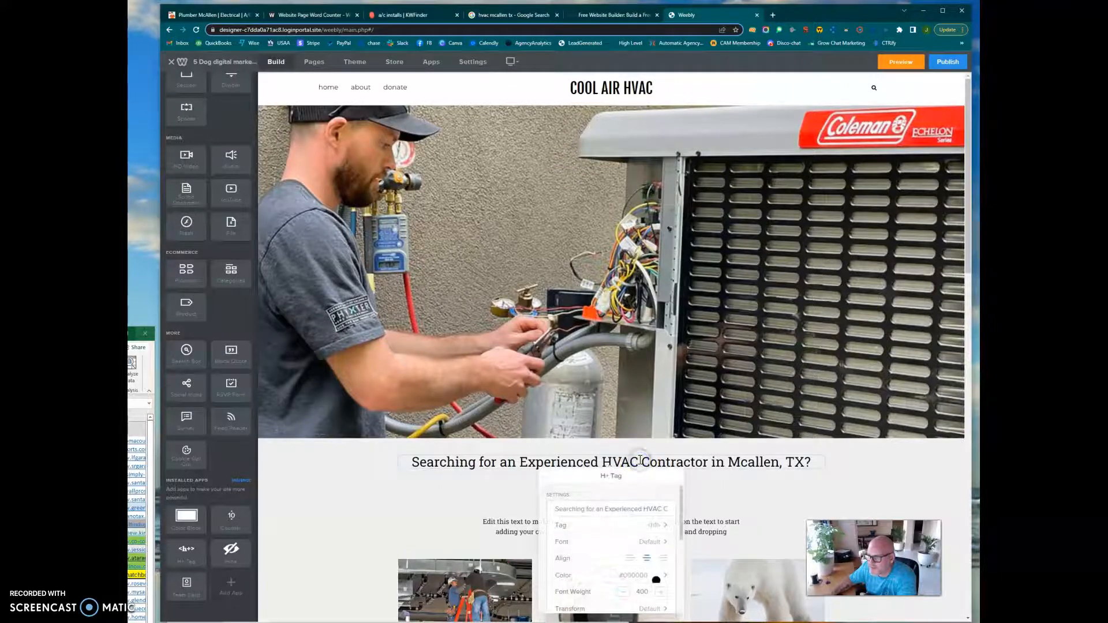
pyautogui.scroll(-2, 644, 566)
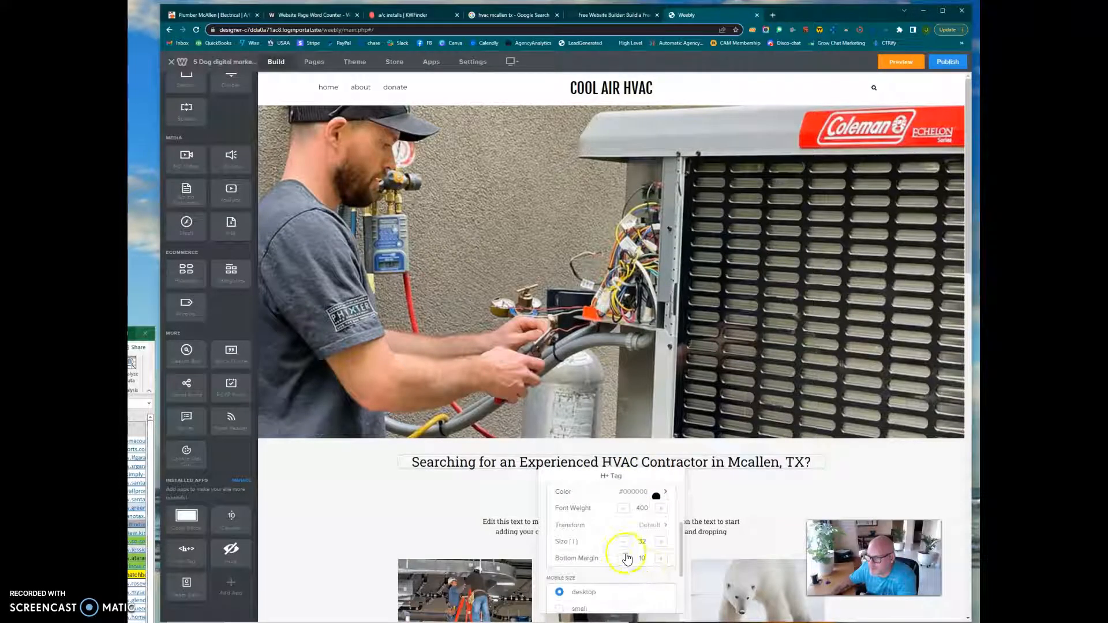
pyautogui.click(661, 542)
pyautogui.click(662, 542)
pyautogui.click(661, 542)
pyautogui.click(662, 542)
pyautogui.click(661, 543)
pyautogui.click(662, 542)
pyautogui.click(661, 543)
pyautogui.click(661, 542)
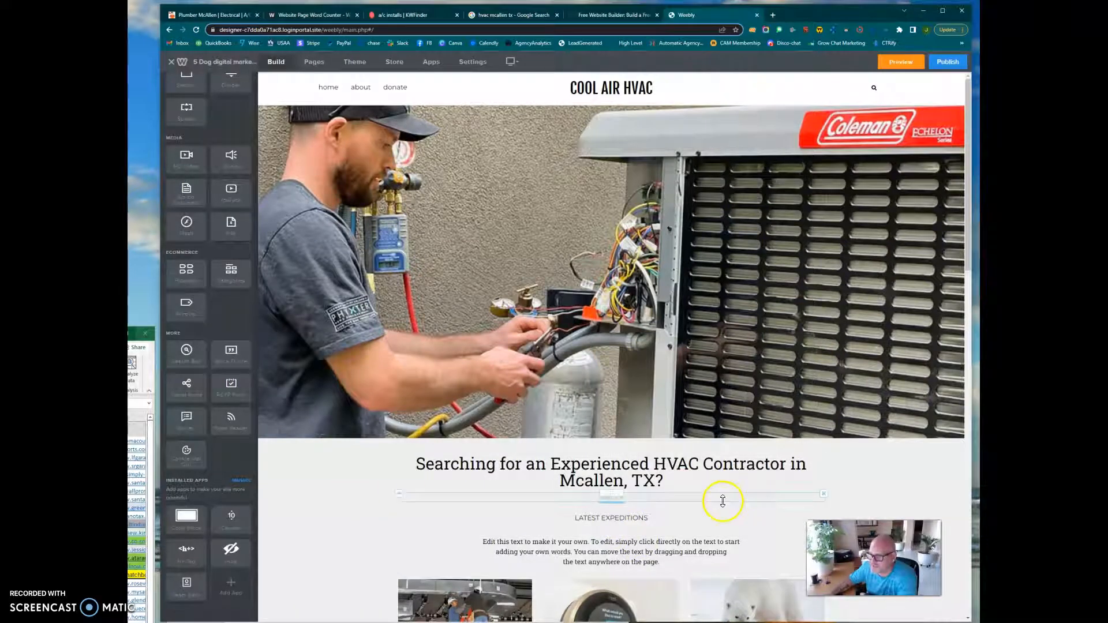
# Switch to the Word draft and use its opening paragraph about Cool Air to replace the placeholder text under "Latest Expeditions".
pyautogui.hotkey('alt', 'Tab')
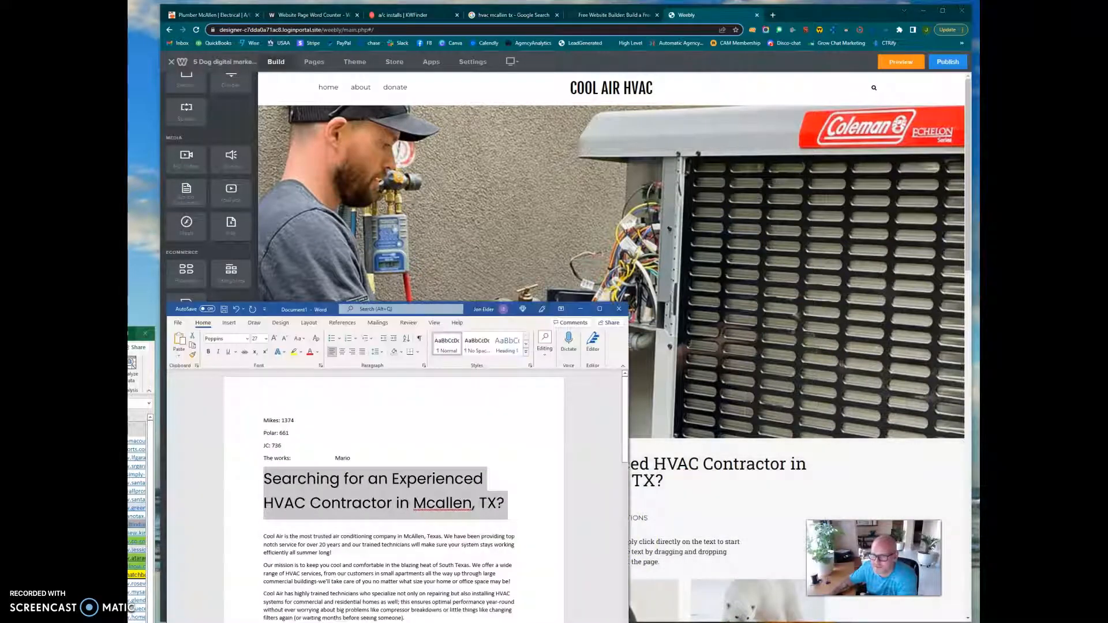
pyautogui.scroll(-3, 340, 572)
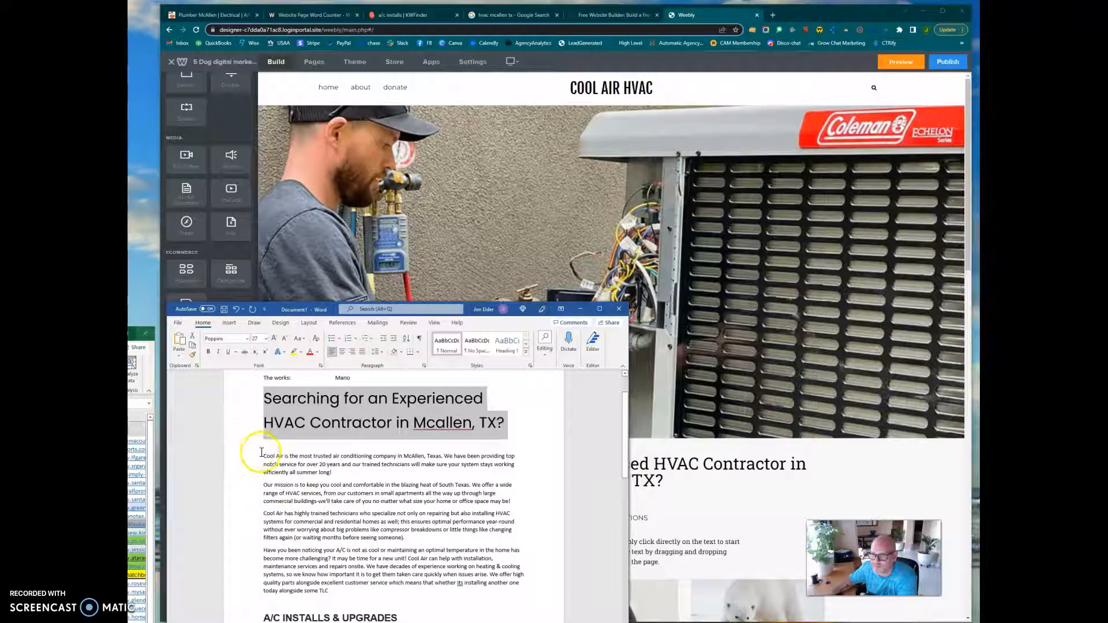
pyautogui.moveTo(262, 455); pyautogui.dragTo(353, 479)
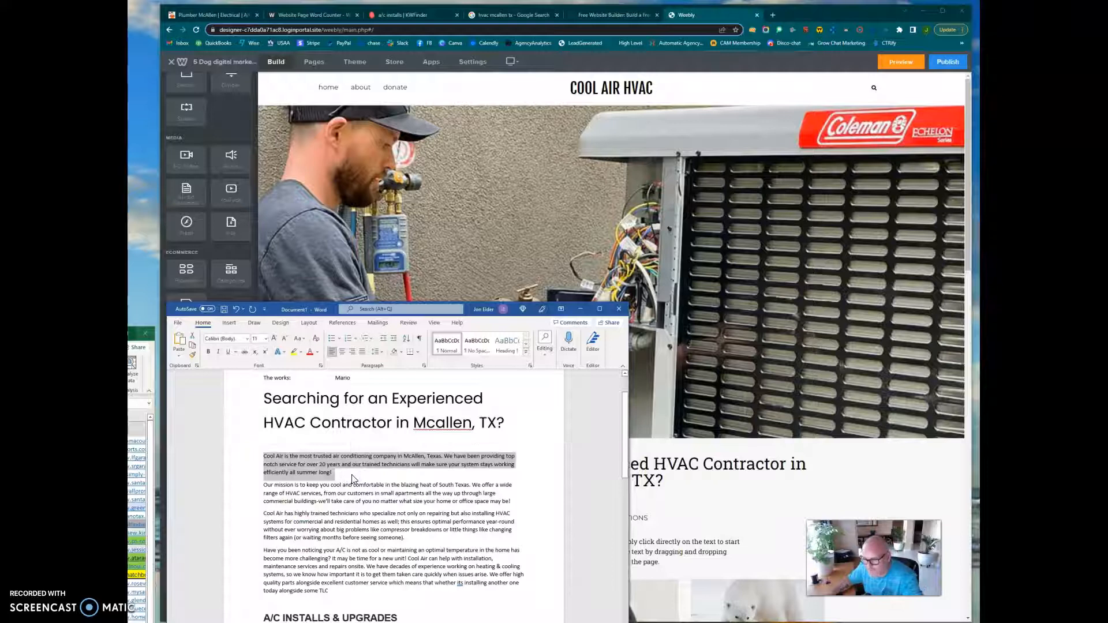
pyautogui.click(675, 560)
pyautogui.moveTo(675, 563); pyautogui.dragTo(455, 537)
pyautogui.hotkey('ctrl', 'v')
pyautogui.click(513, 554)
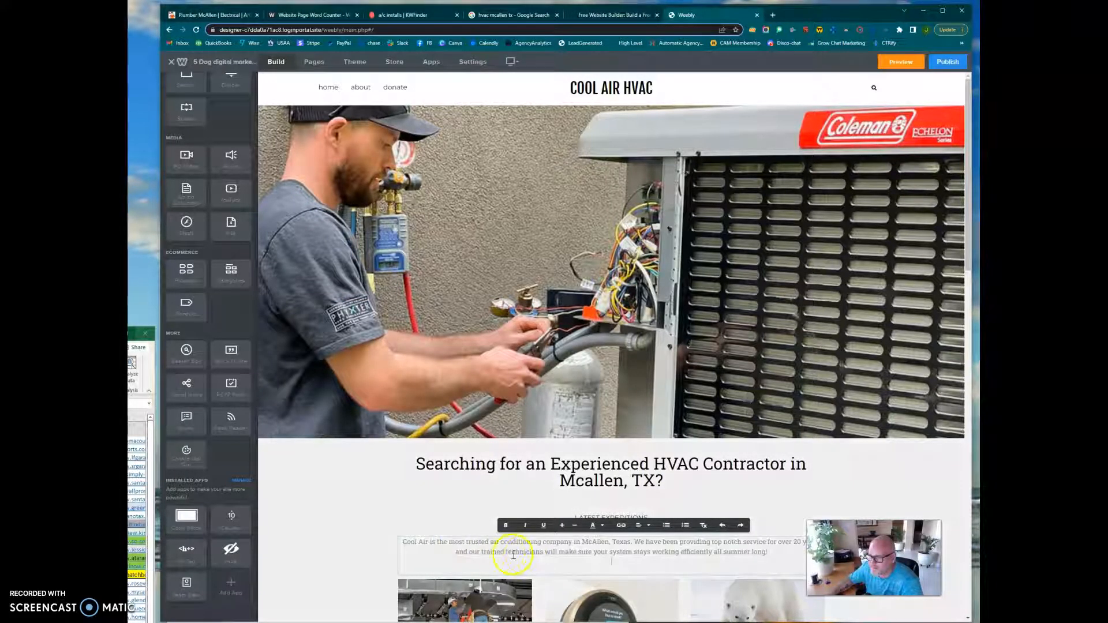
# Delete the "Latest Expeditions" title between the headline and the intro paragraph.
pyautogui.click(440, 511)
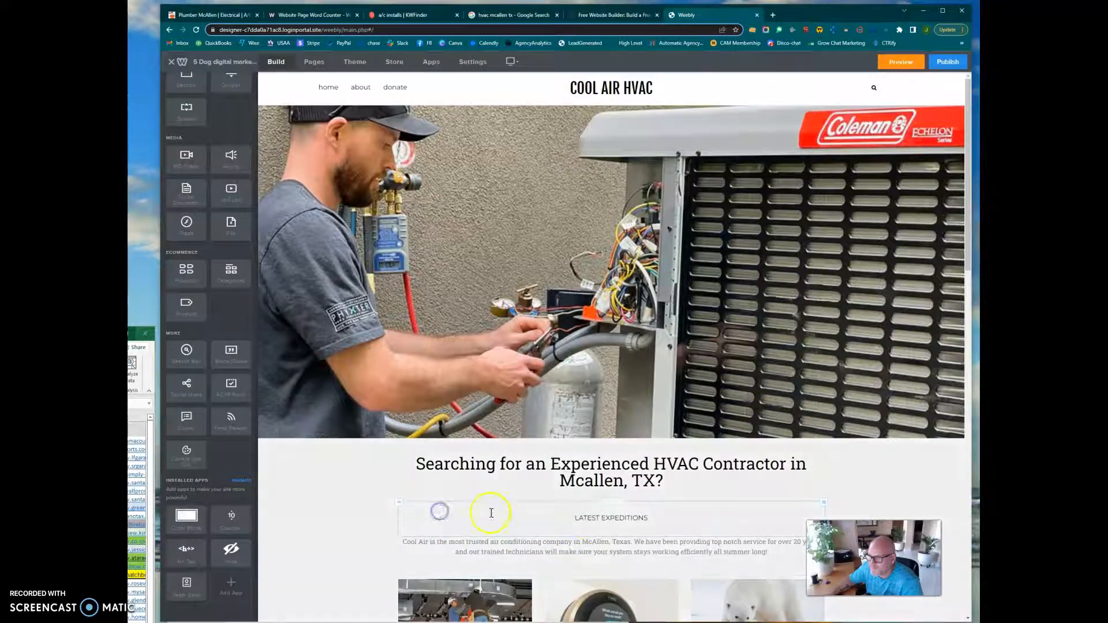
pyautogui.click(824, 505)
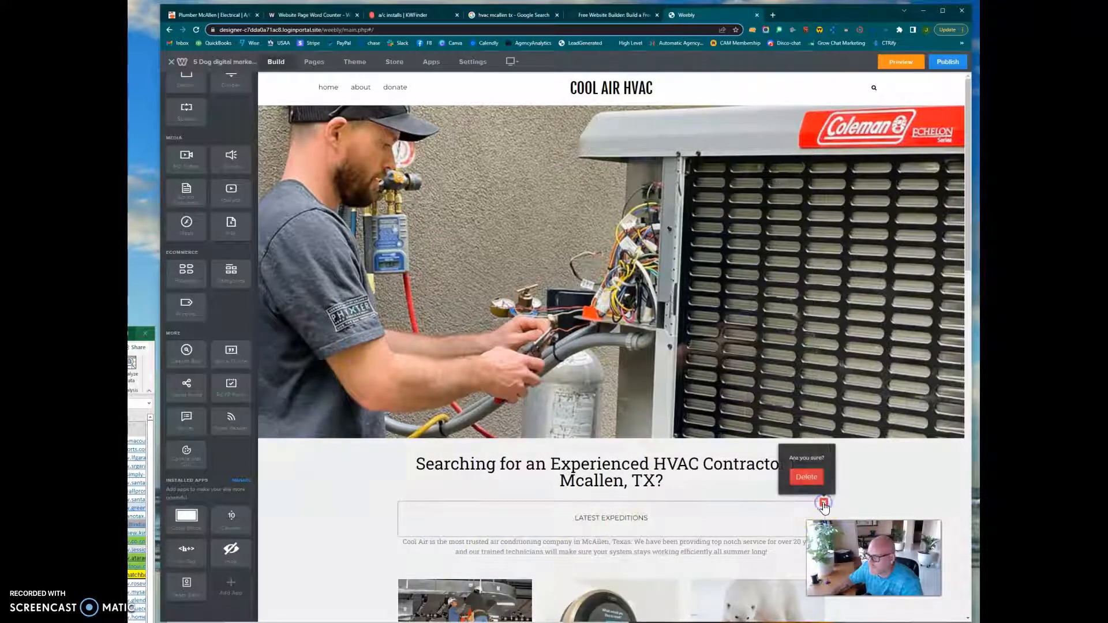
pyautogui.click(807, 466)
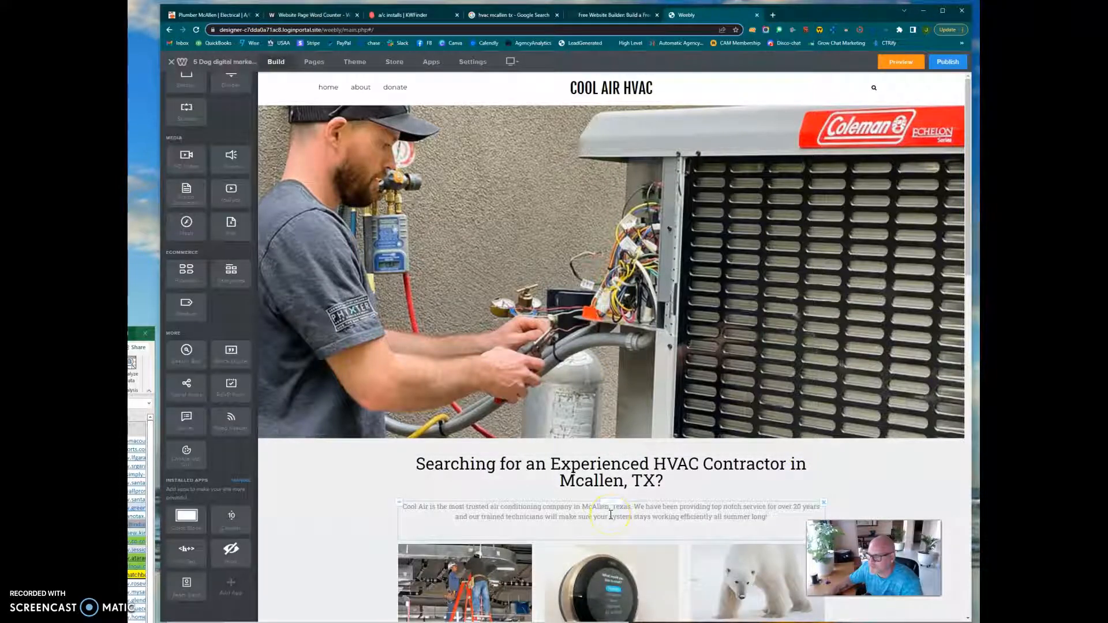
# Start replacing the polar bear picture in the third service card, using the image search as the source.
pyautogui.scroll(-2, 628, 523)
pyautogui.scroll(-1, 627, 523)
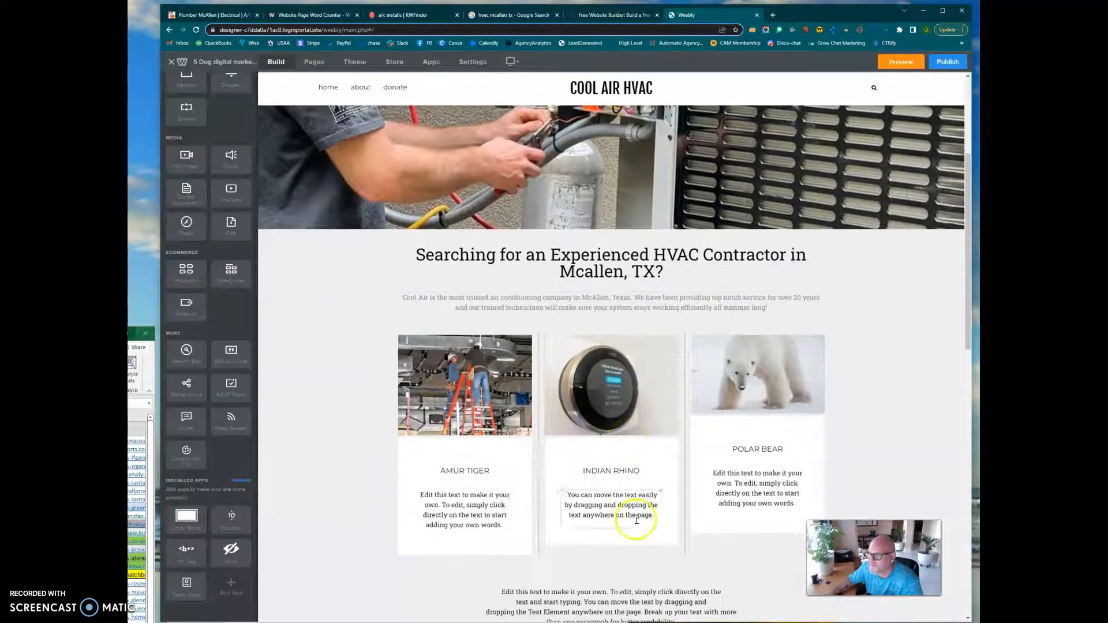
pyautogui.click(777, 403)
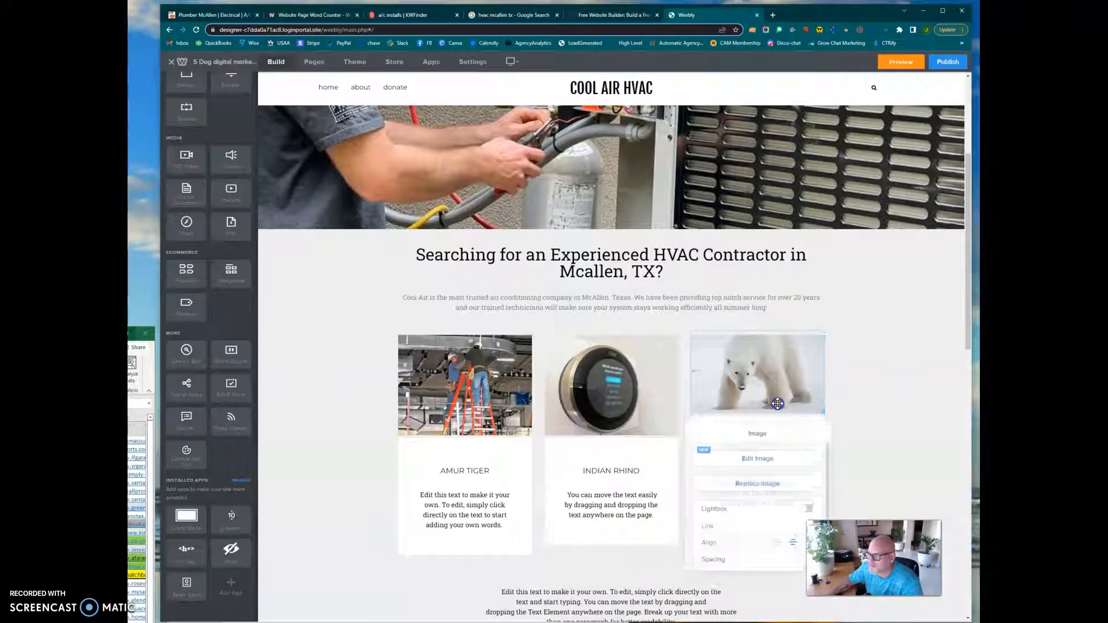
pyautogui.click(756, 481)
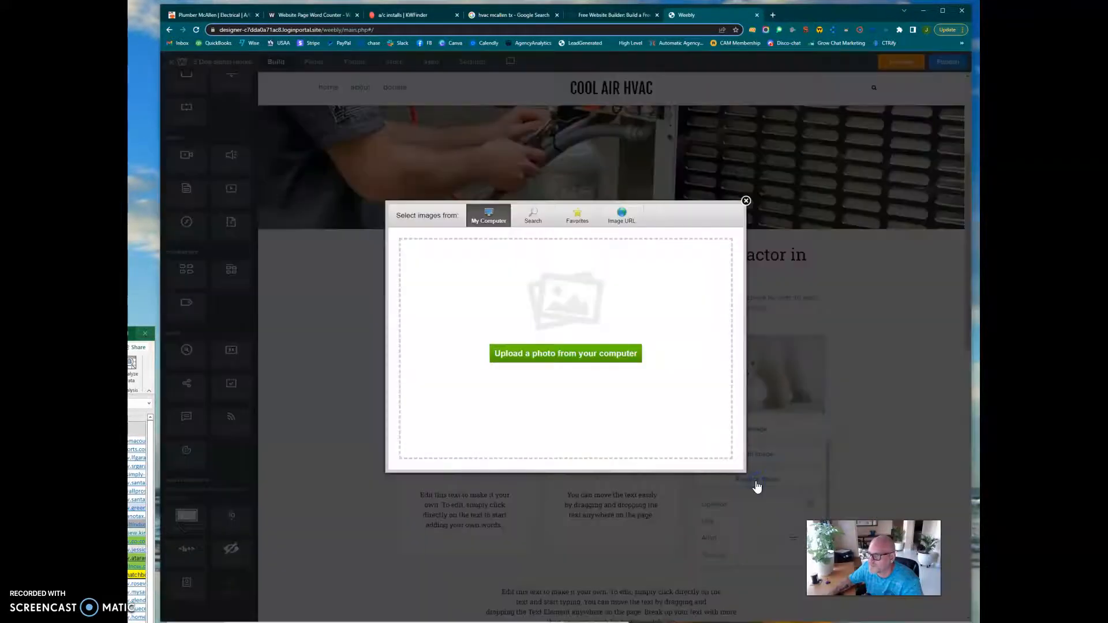
pyautogui.click(565, 360)
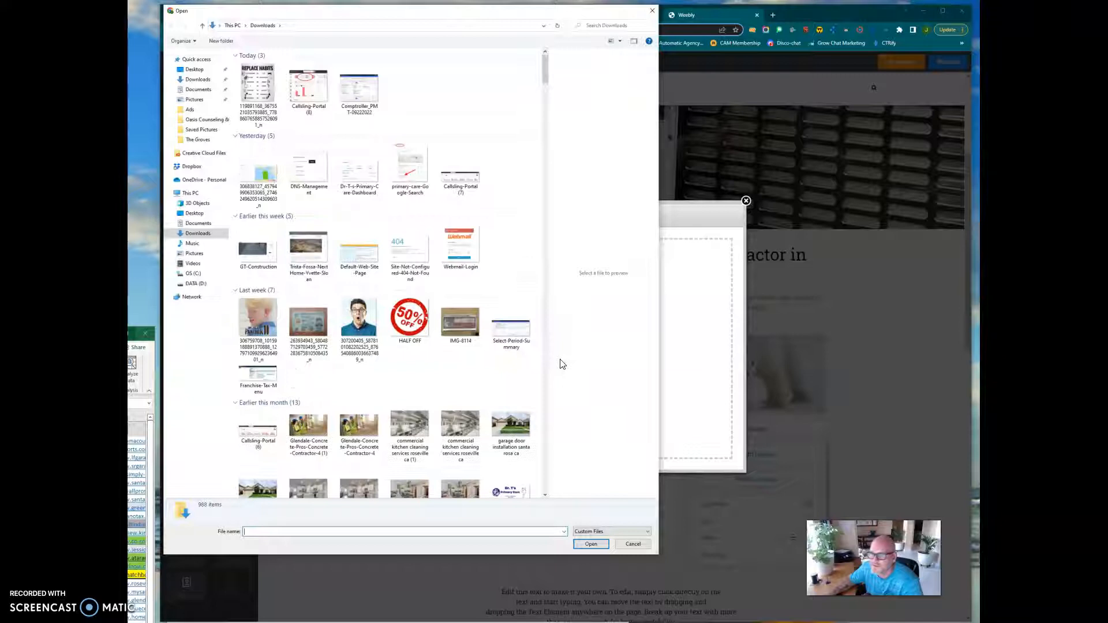
pyautogui.click(652, 10)
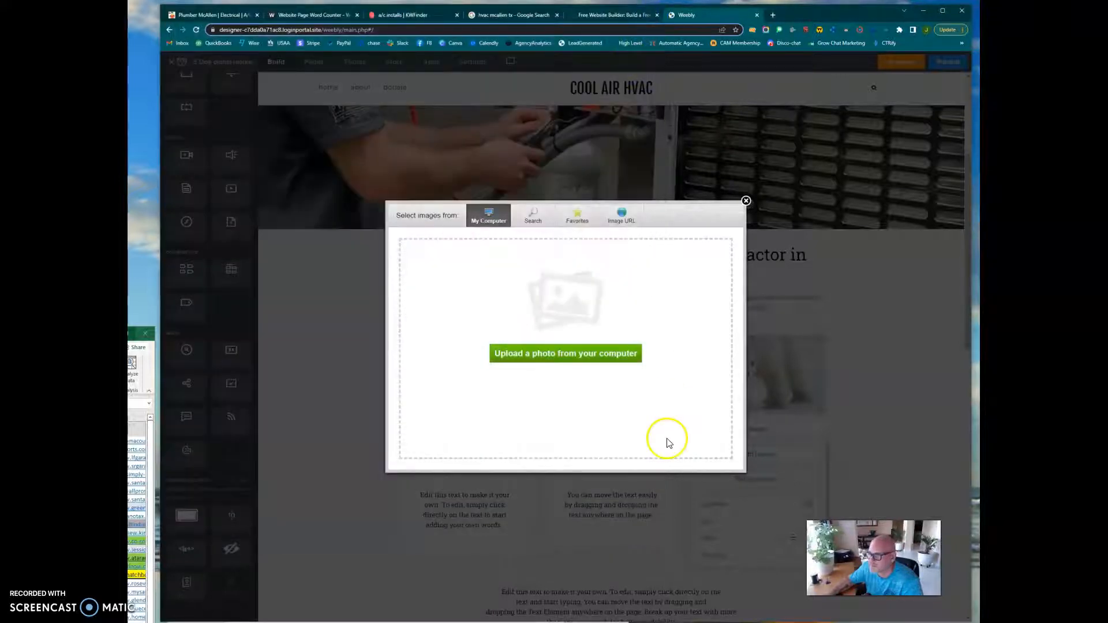
pyautogui.click(533, 217)
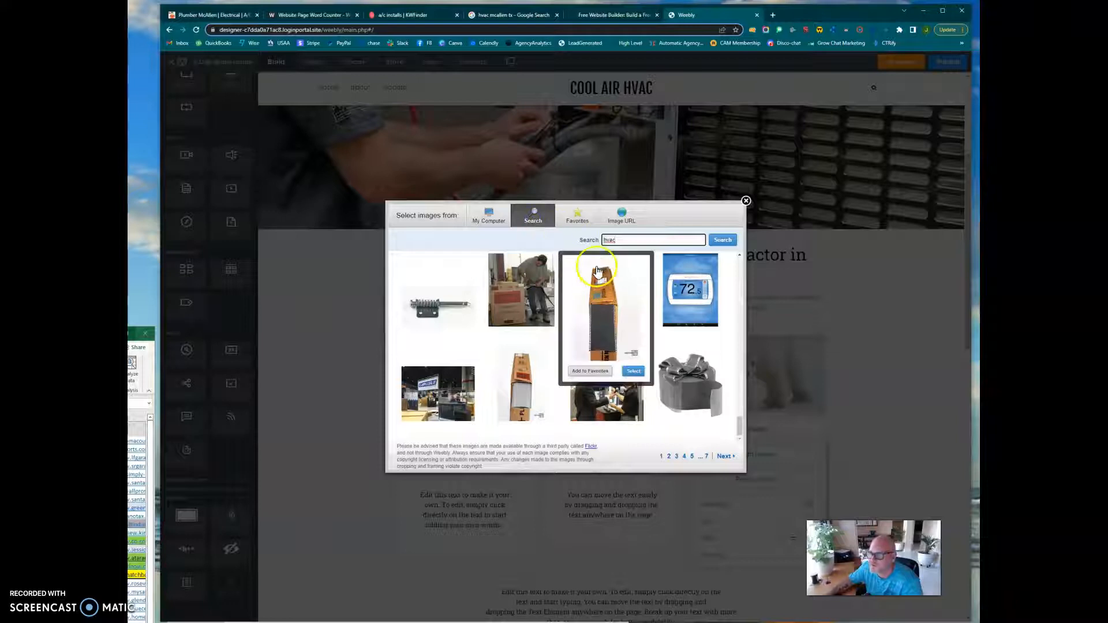
# Browse the second page of "hvac" results and insert the photo of a smiling technician beside an HVAC unit as the third service image.
pyautogui.moveTo(623, 399)
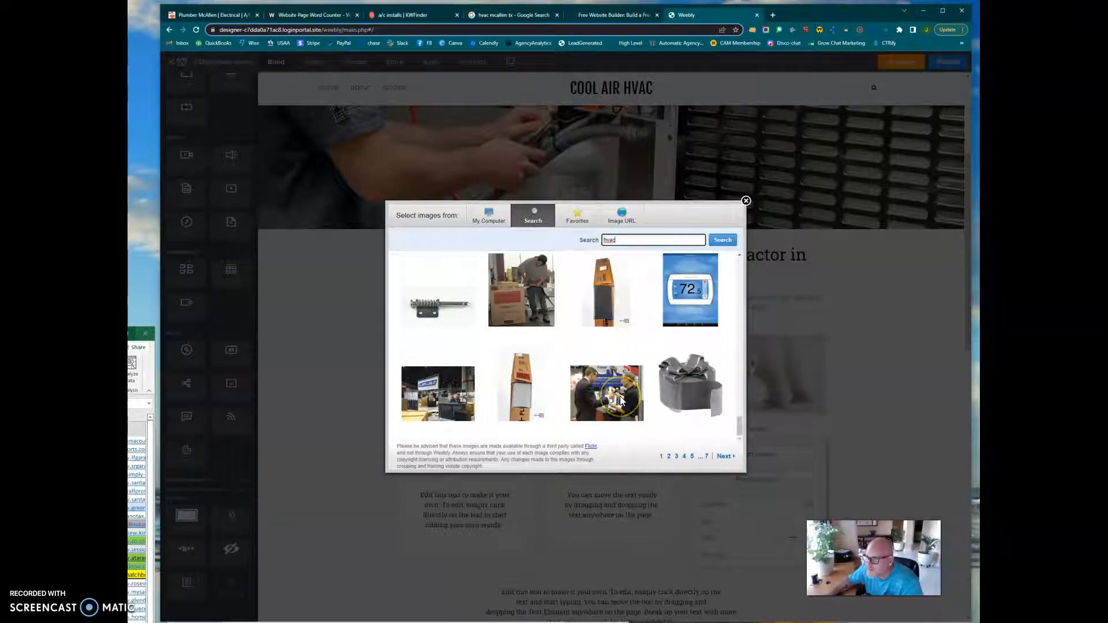
pyautogui.click(669, 458)
pyautogui.moveTo(622, 362)
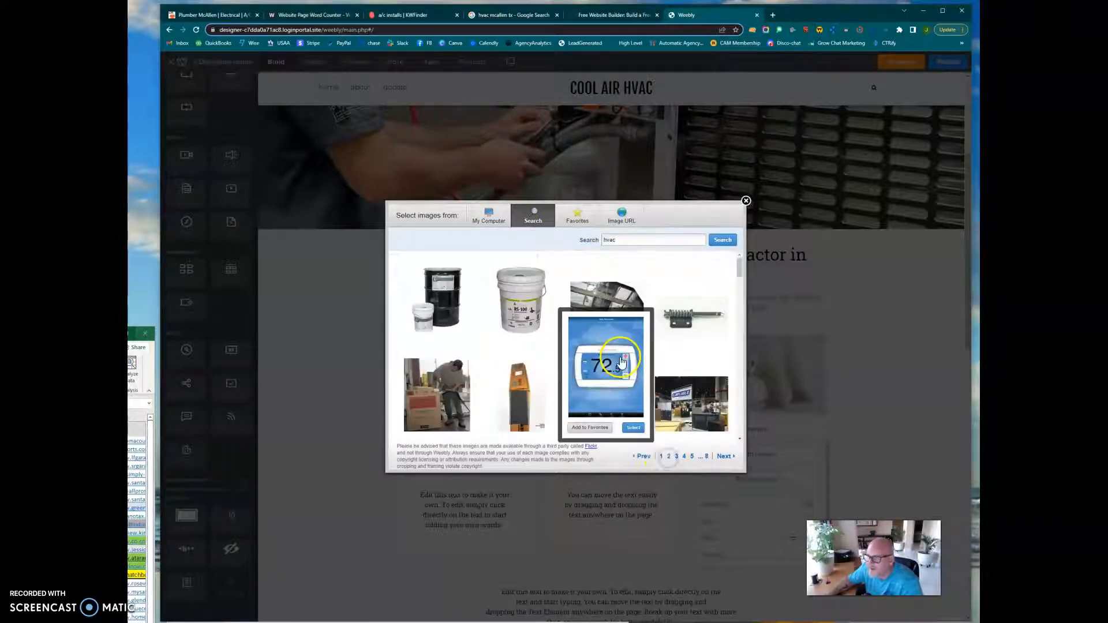
pyautogui.scroll(-5, 621, 362)
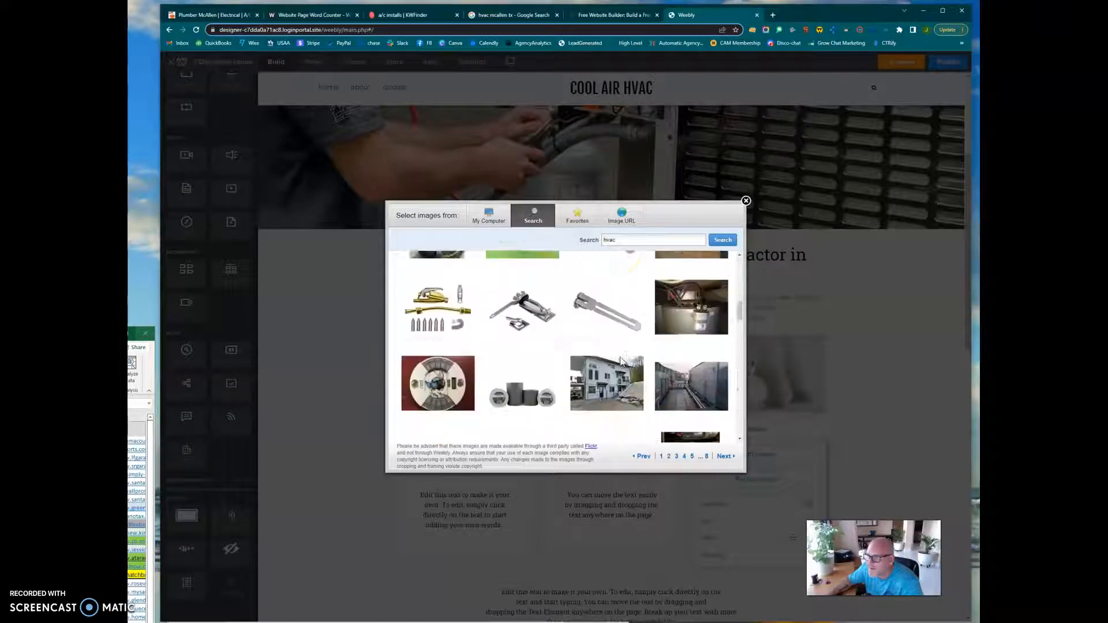
pyautogui.scroll(-3, 621, 362)
pyautogui.scroll(-3, 622, 362)
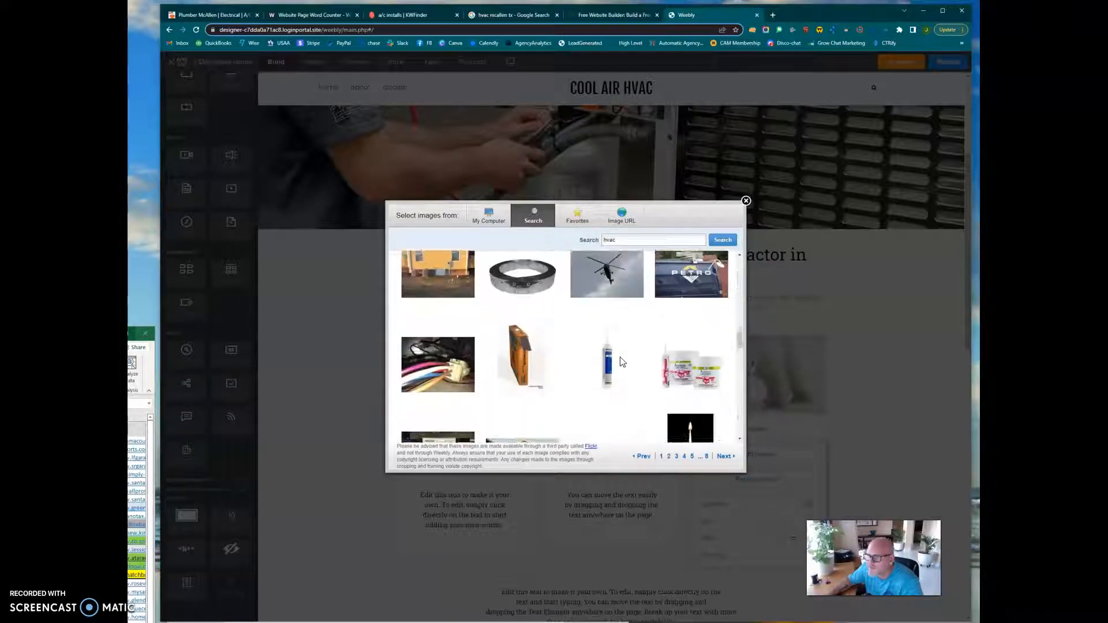
pyautogui.click(520, 354)
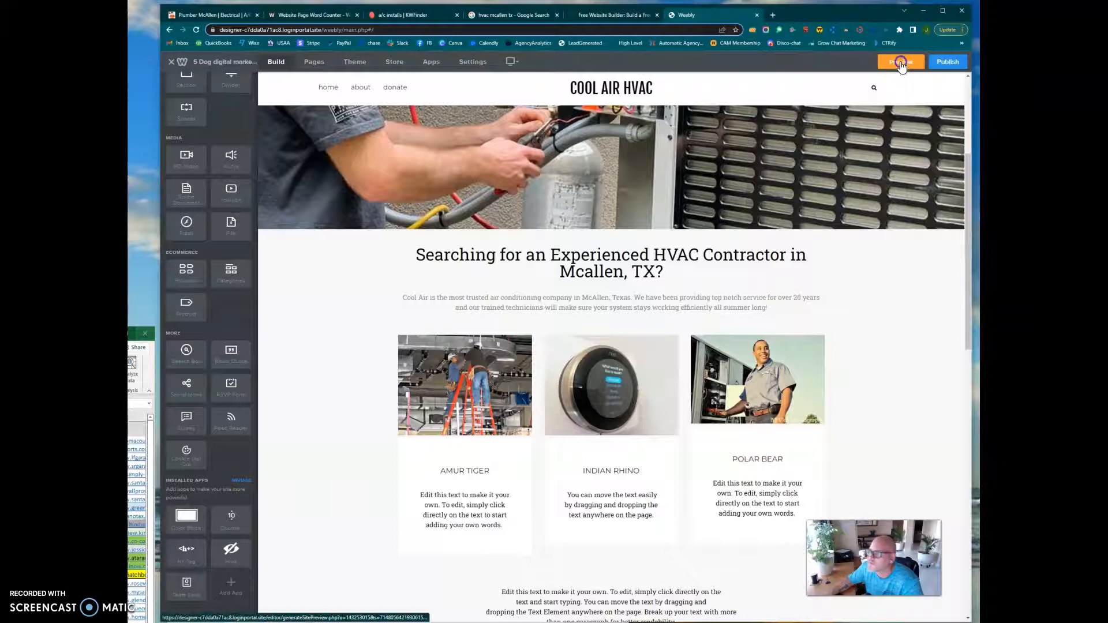
# Preview the website to check the headline, intro and three service images, and close the preview.
pyautogui.click(901, 62)
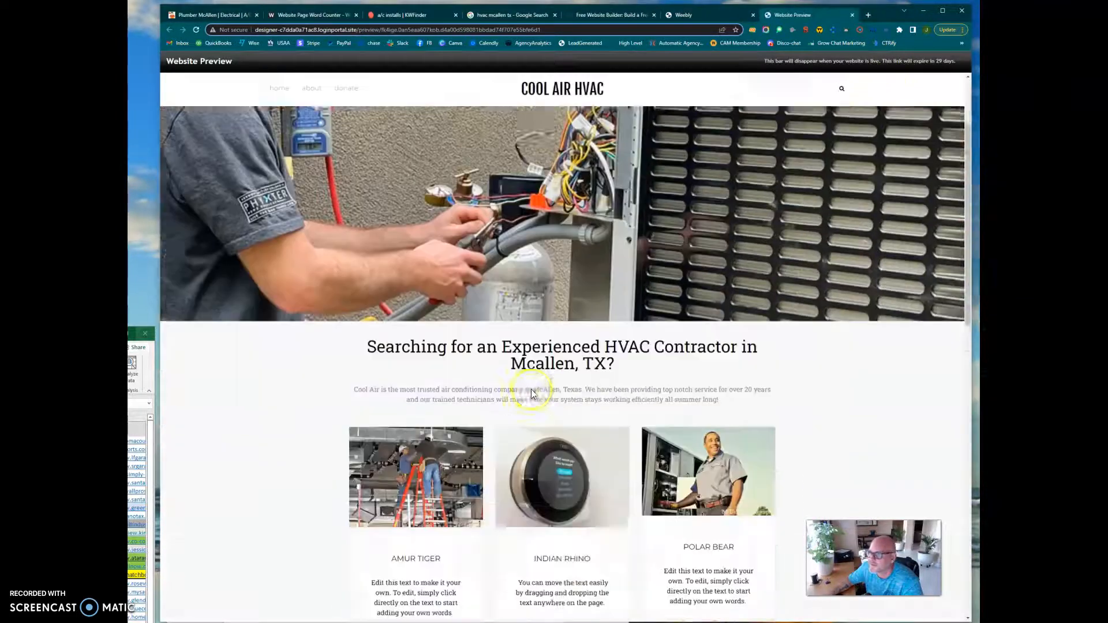
pyautogui.scroll(-2, 531, 394)
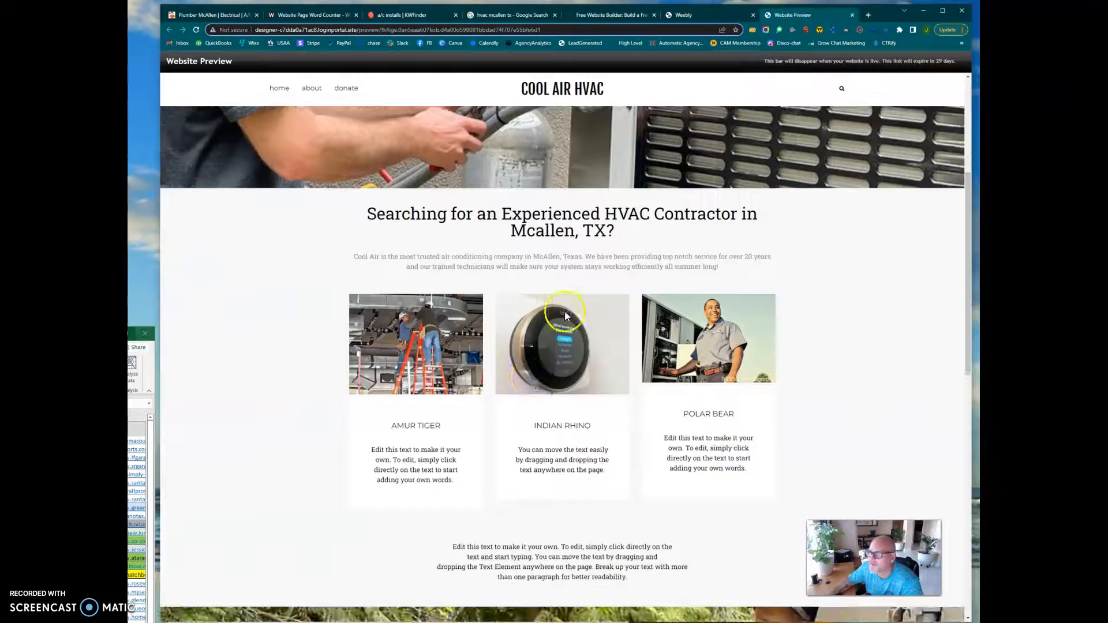
pyautogui.click(852, 15)
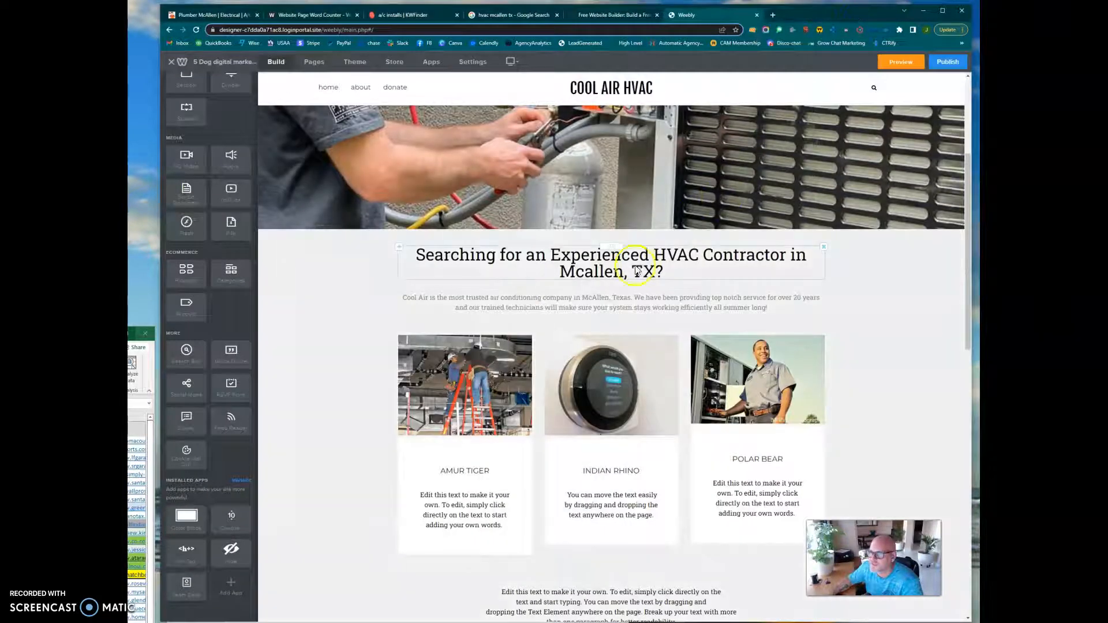
# Review the remaining placeholder content on the home page, from the three service cards to the Discover, Conserve and Change columns and the footer.
pyautogui.scroll(-2, 526, 314)
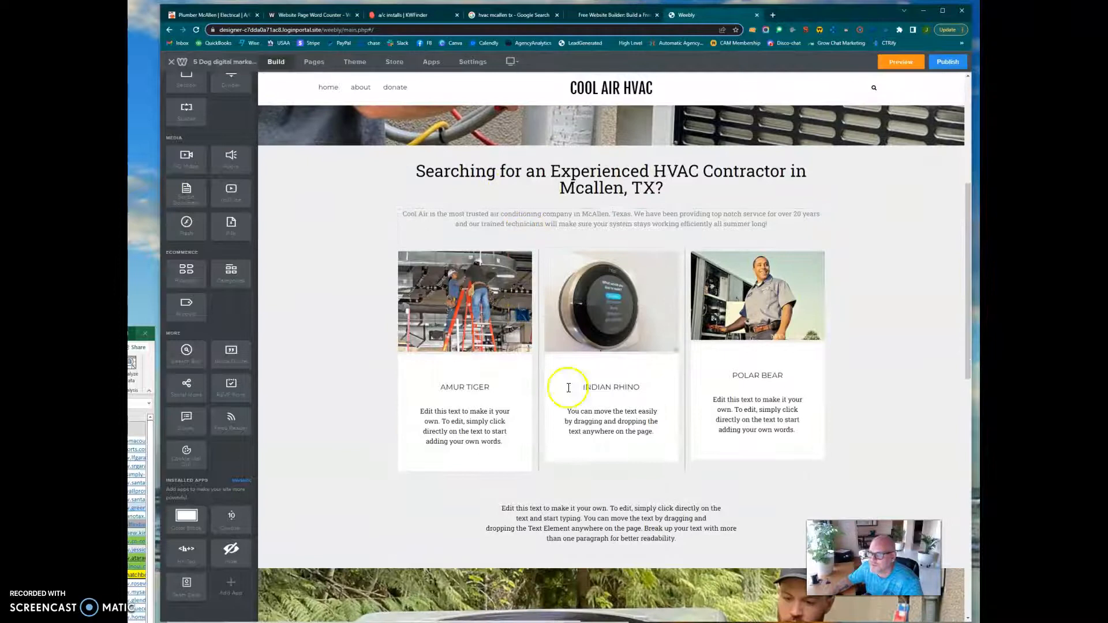
pyautogui.scroll(-3, 577, 404)
pyautogui.scroll(-4, 583, 406)
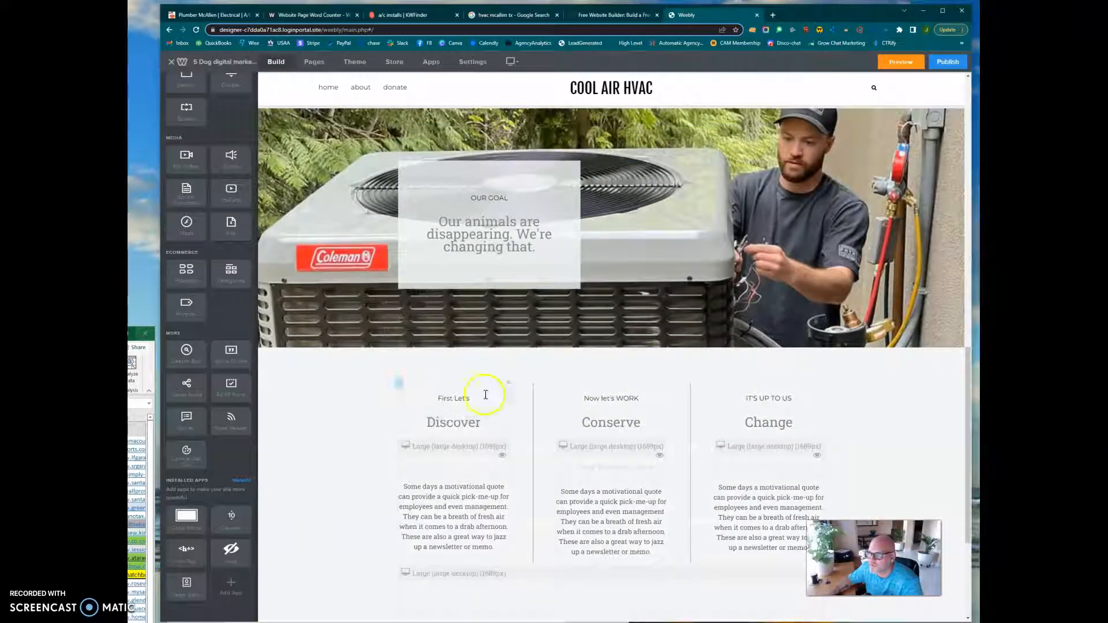
pyautogui.scroll(-2, 687, 492)
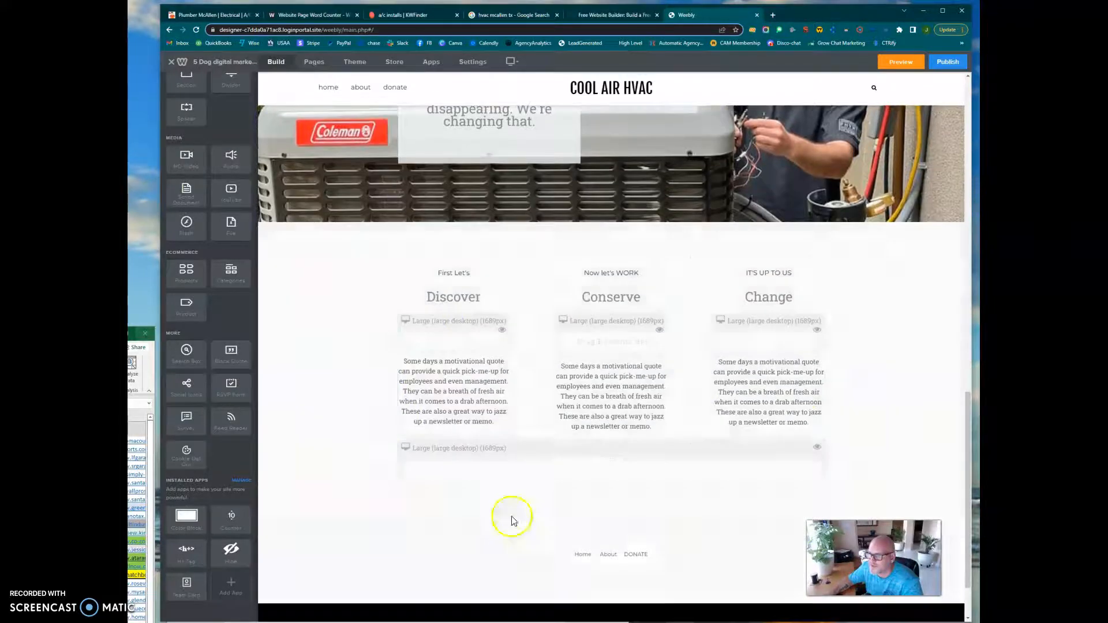
pyautogui.scroll(3, 714, 422)
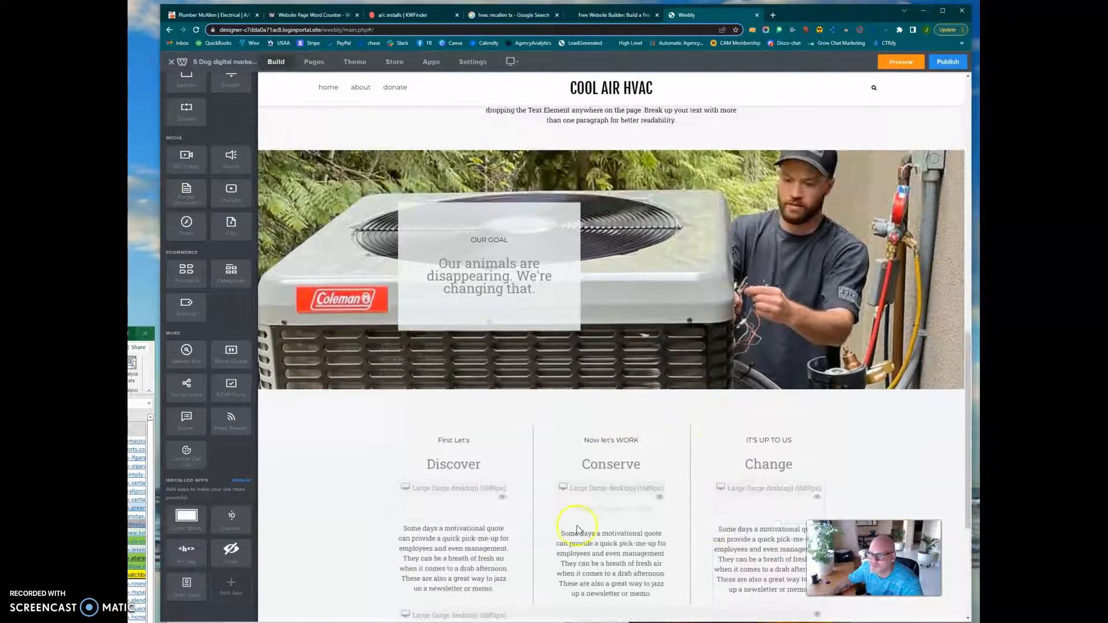
pyautogui.scroll(-2, 743, 478)
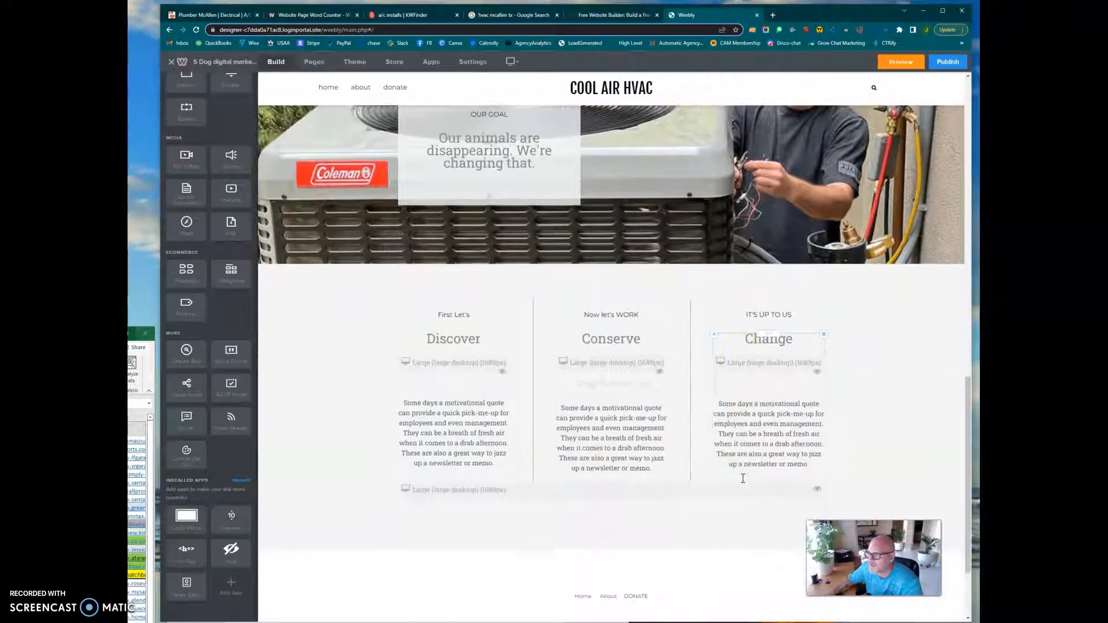
pyautogui.scroll(10, 743, 479)
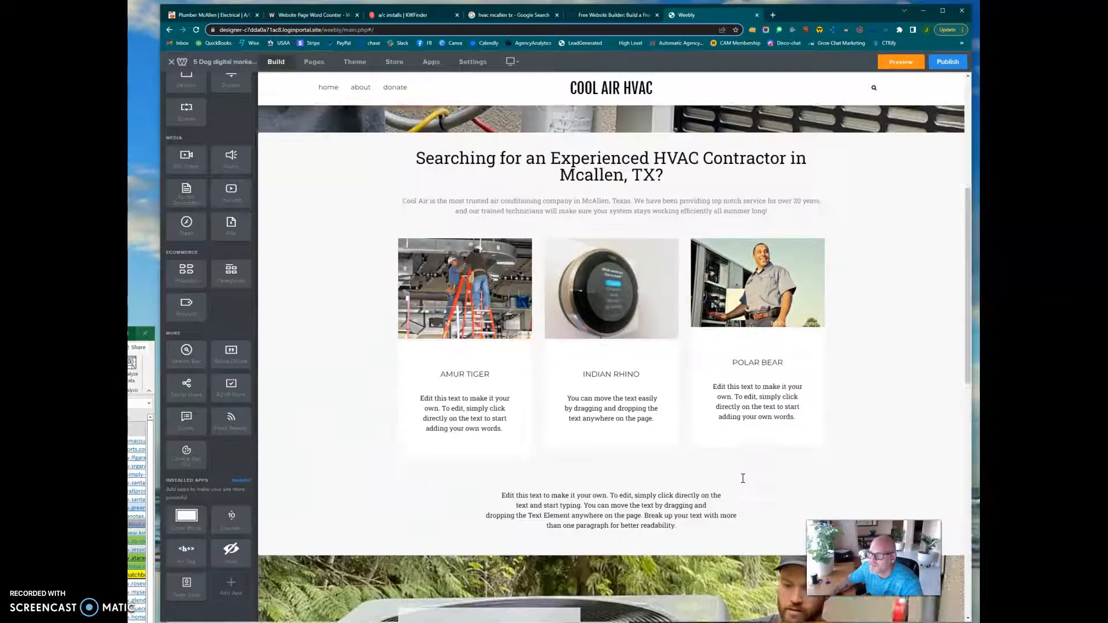
pyautogui.scroll(-2, 743, 478)
pyautogui.click(415, 416)
pyautogui.click(546, 544)
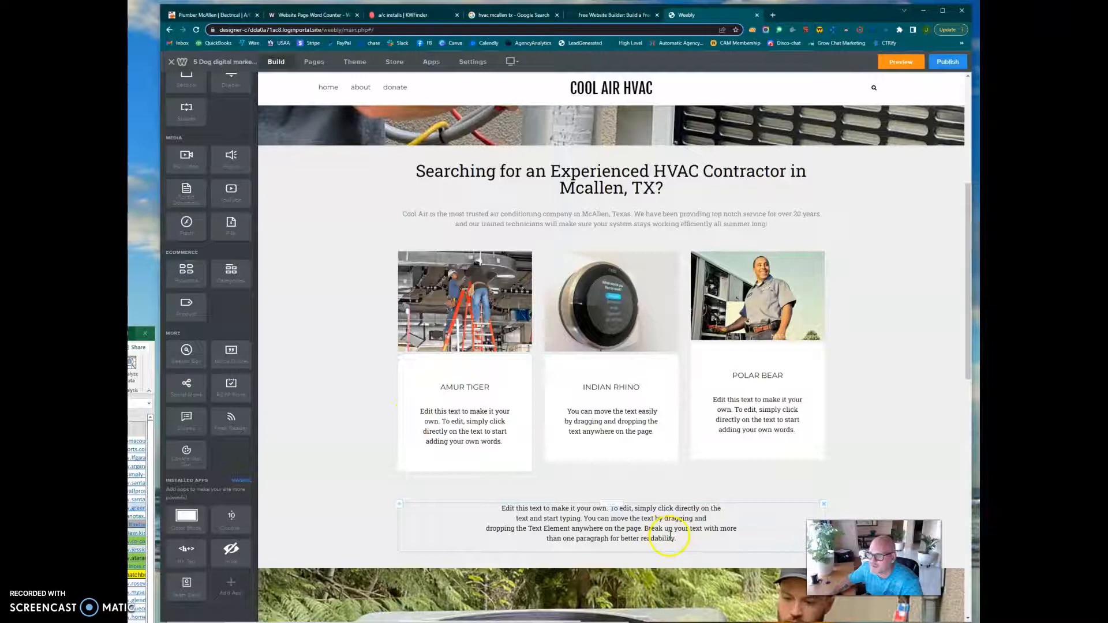
pyautogui.scroll(-5, 673, 529)
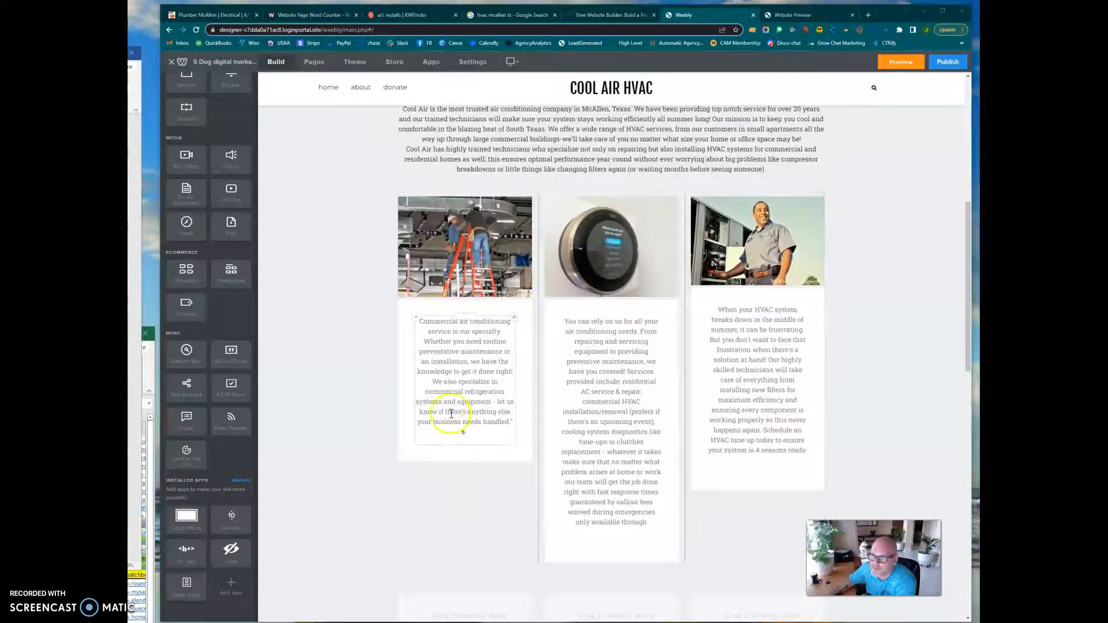
# Return to the three service cards and bring the Word draft window into view over the page.
pyautogui.scroll(1, 469, 438)
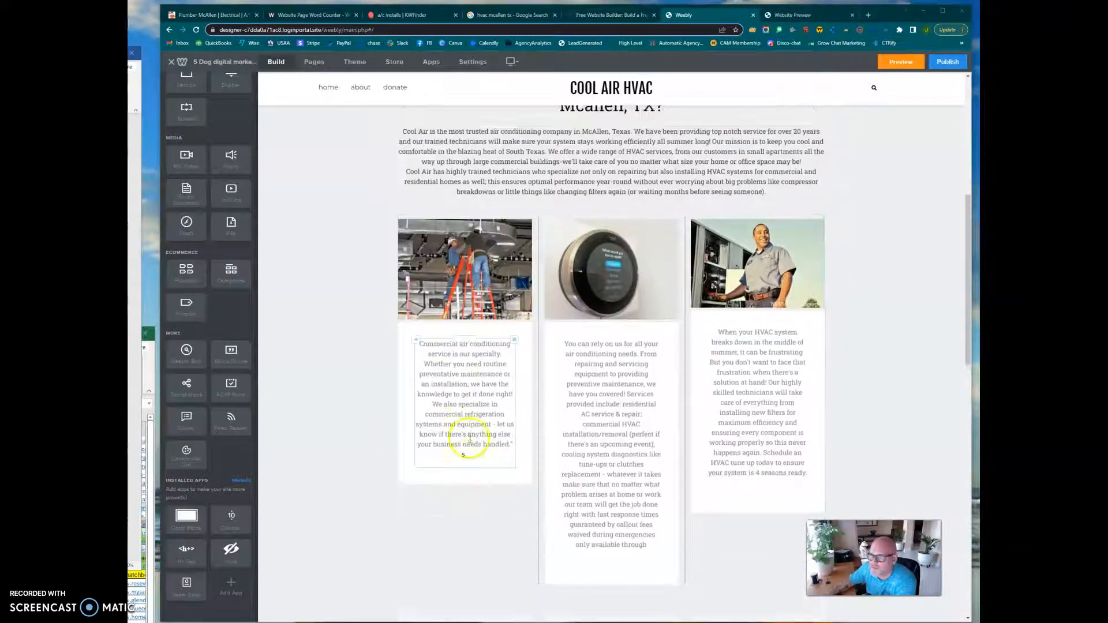
pyautogui.scroll(2, 470, 438)
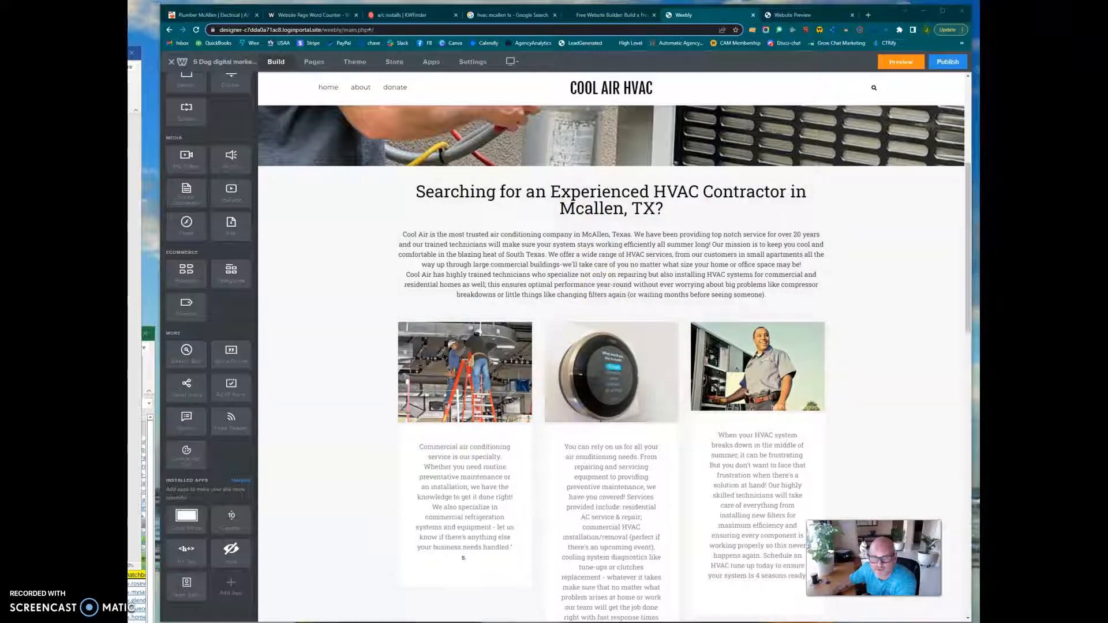
pyautogui.moveTo(128, 53); pyautogui.dragTo(405, 97)
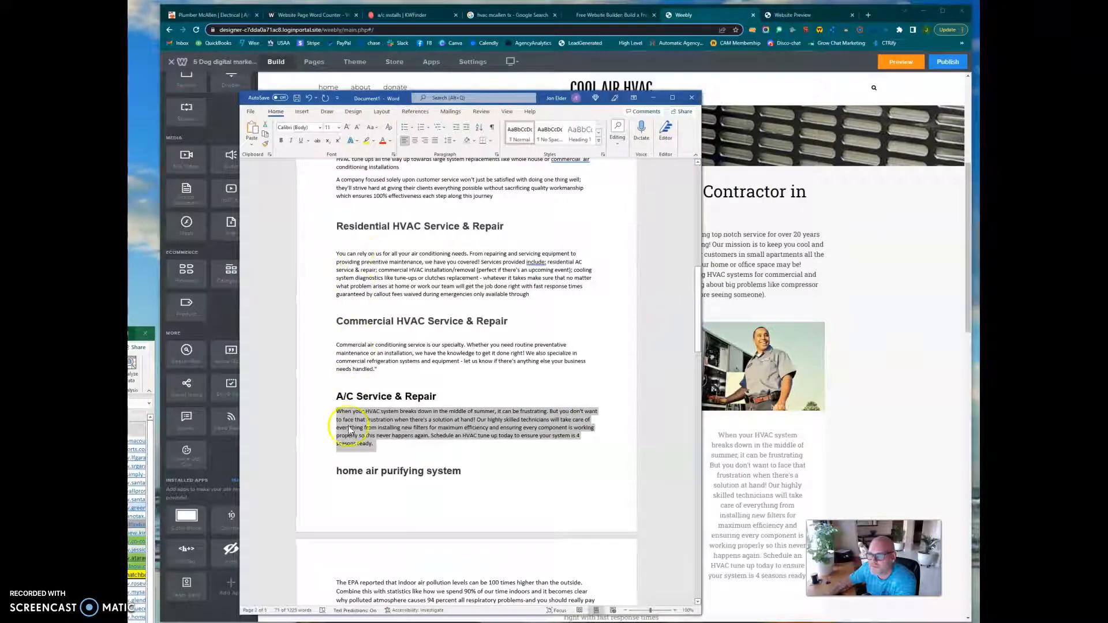
# Move the Word draft aside and add an H+ Tag heading element above the first service image.
pyautogui.moveTo(541, 99); pyautogui.dragTo(136, 92)
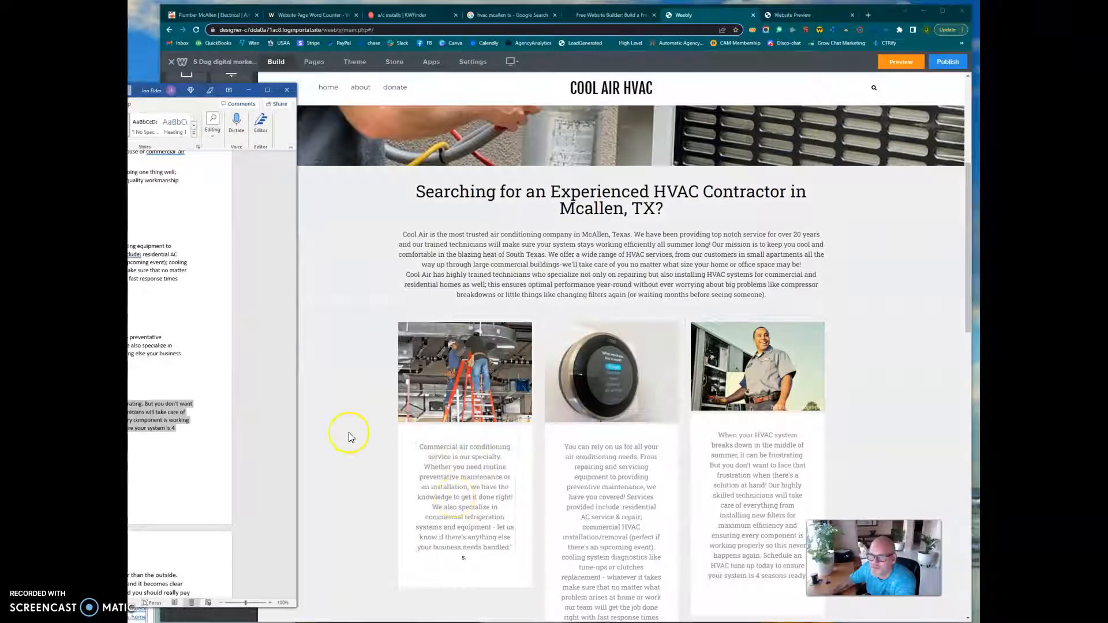
pyautogui.click(334, 344)
pyautogui.scroll(4, 334, 344)
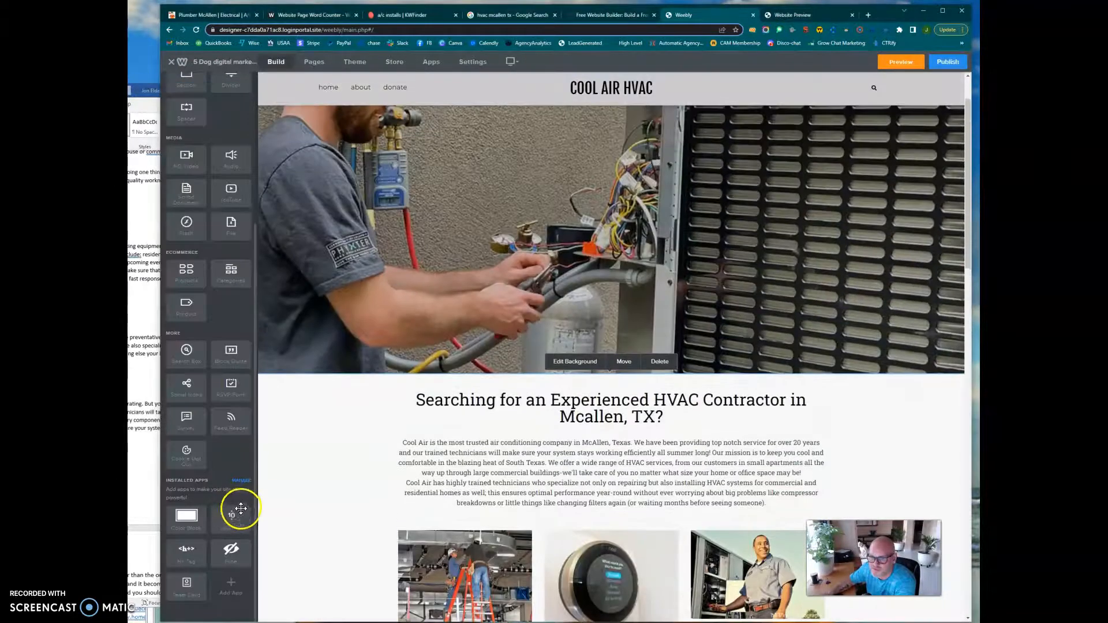
pyautogui.scroll(-2, 305, 507)
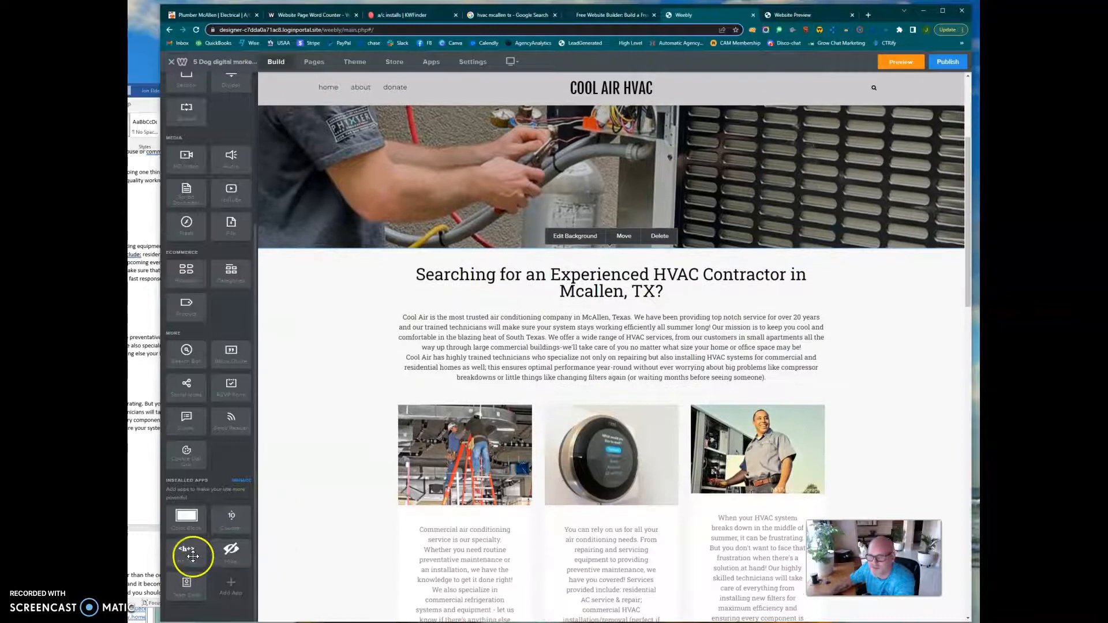
pyautogui.moveTo(190, 555); pyautogui.dragTo(471, 399)
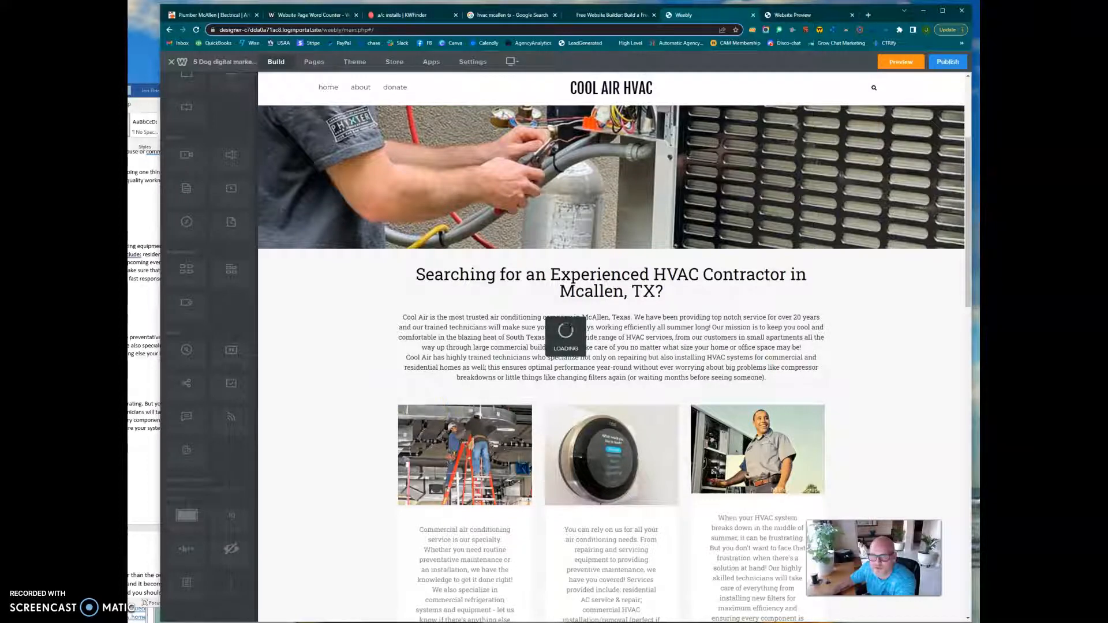
# Copy "Commercial HVAC Service & Repair" from the Word draft and use it as the first card's heading text.
pyautogui.hotkey('alt', 'Tab')
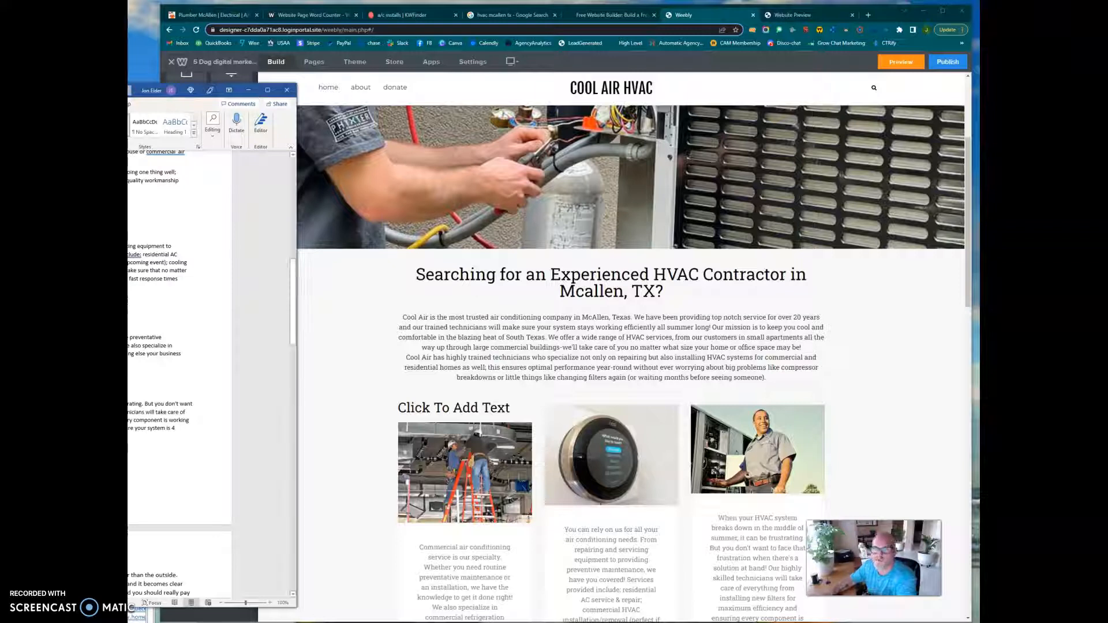
pyautogui.moveTo(34, 90); pyautogui.dragTo(91, 70)
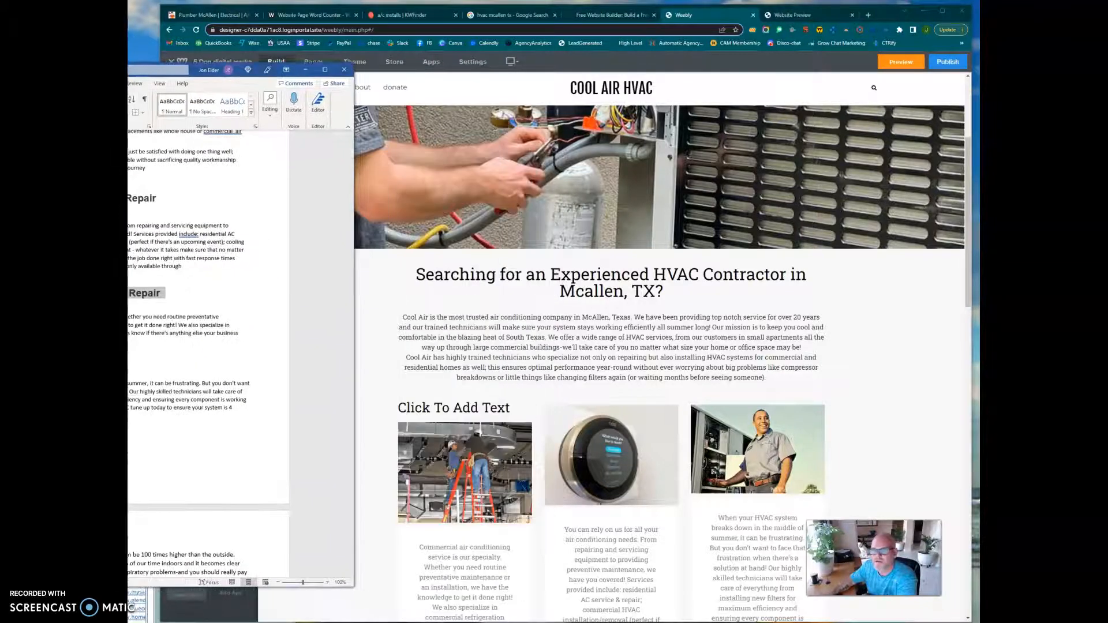
pyautogui.click(458, 408)
pyautogui.click(466, 460)
pyautogui.click(378, 459)
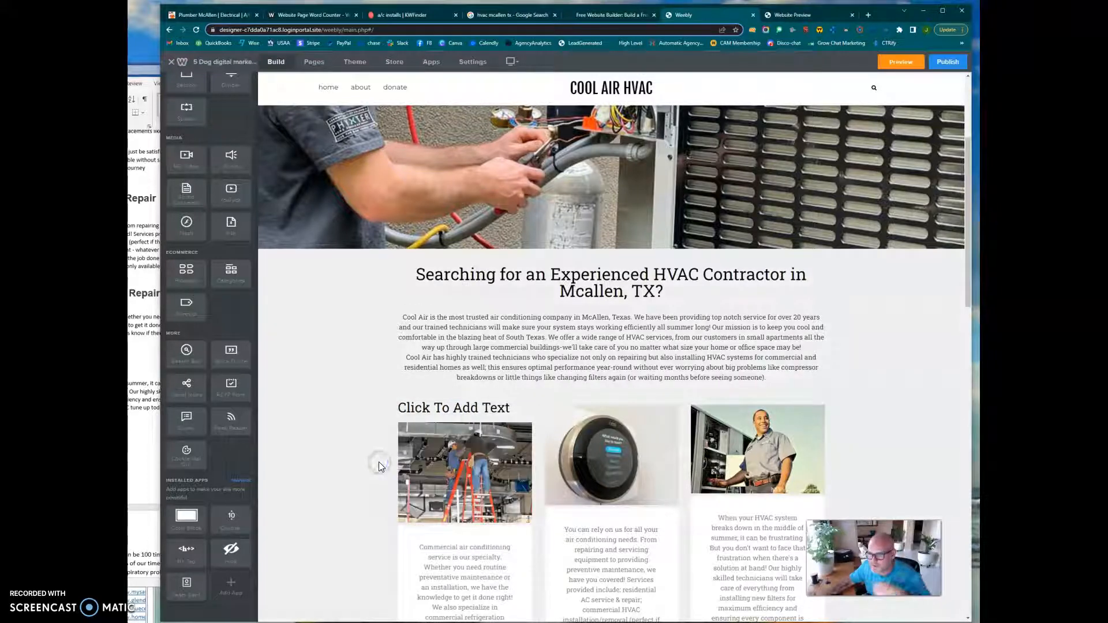
pyautogui.click(428, 408)
pyautogui.click(463, 459)
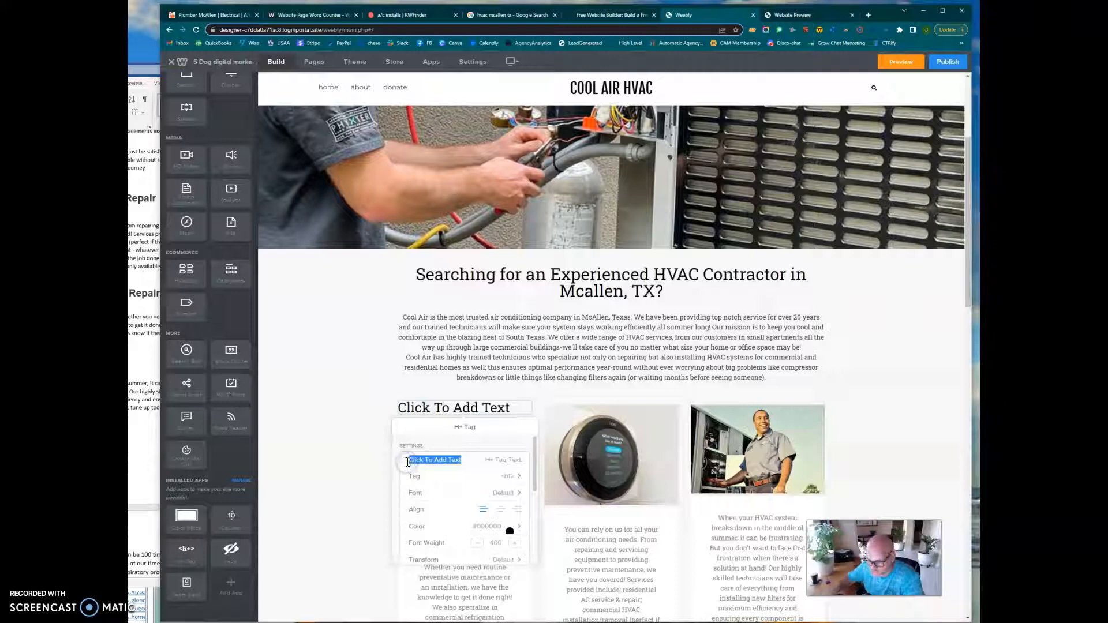
pyautogui.write('Commercial HVAC Service & Repair')
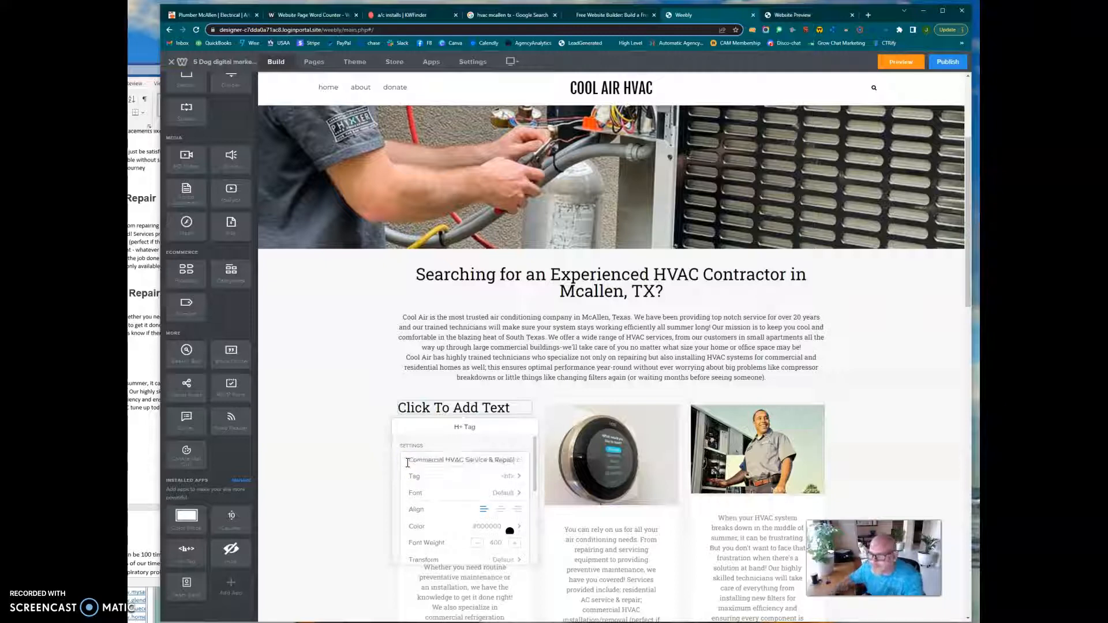
# Set the Commercial HVAC Service & Repair heading's tag to h2 and center it.
pyautogui.click(507, 476)
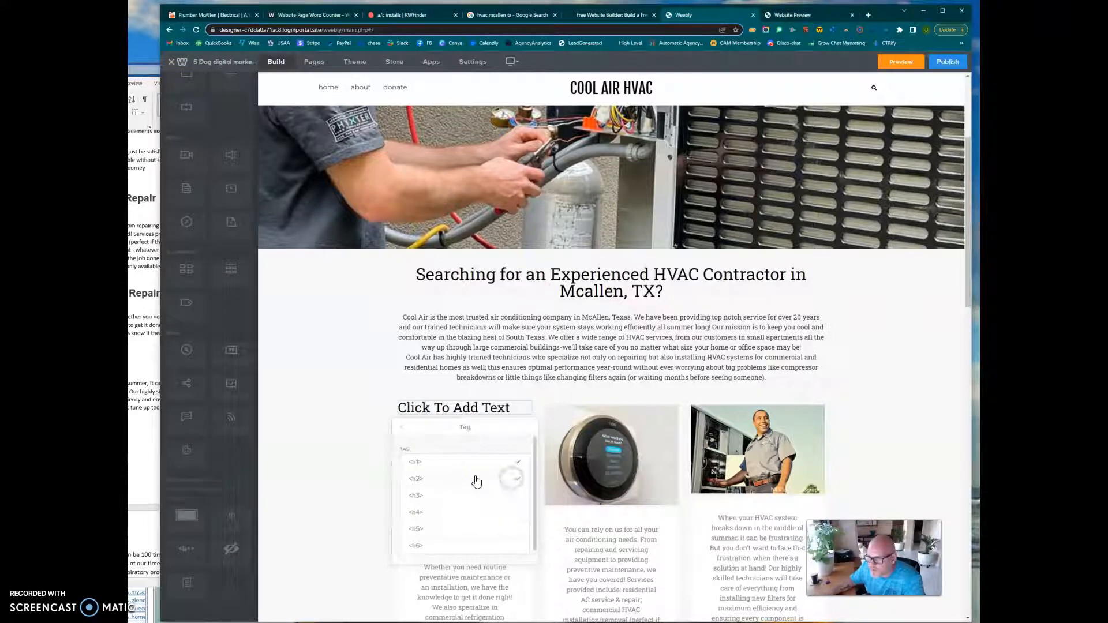
pyautogui.click(446, 483)
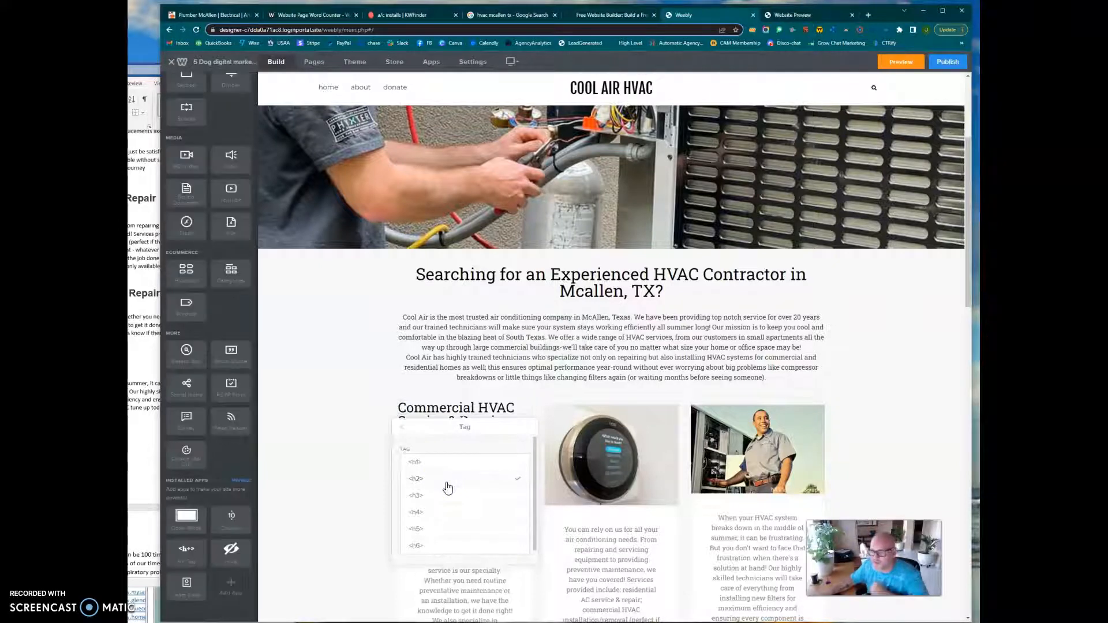
pyautogui.click(390, 481)
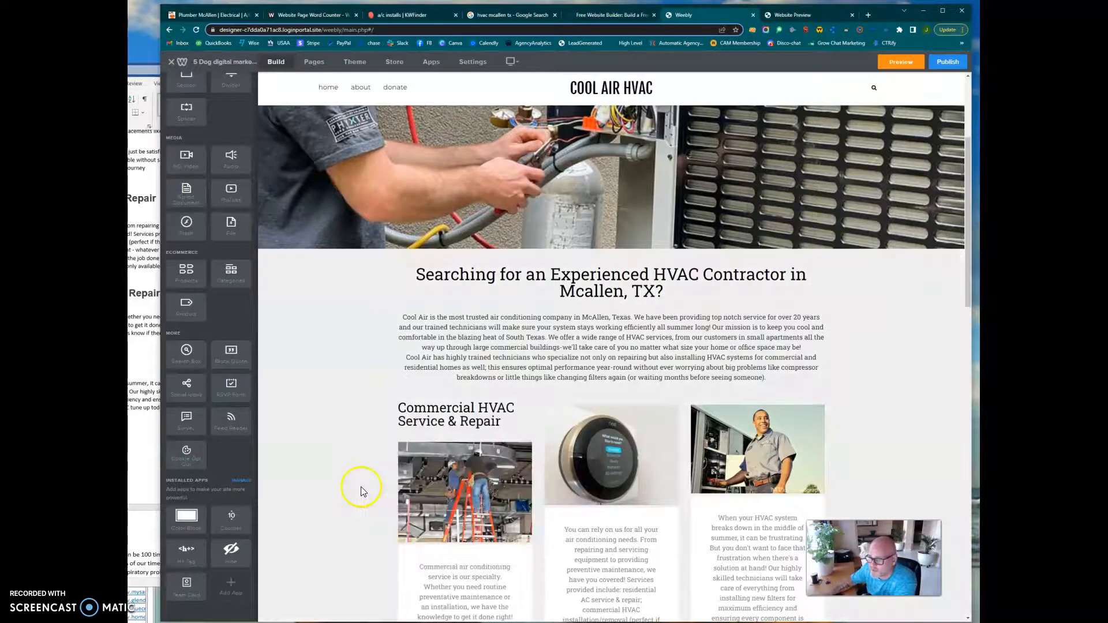
pyautogui.click(441, 424)
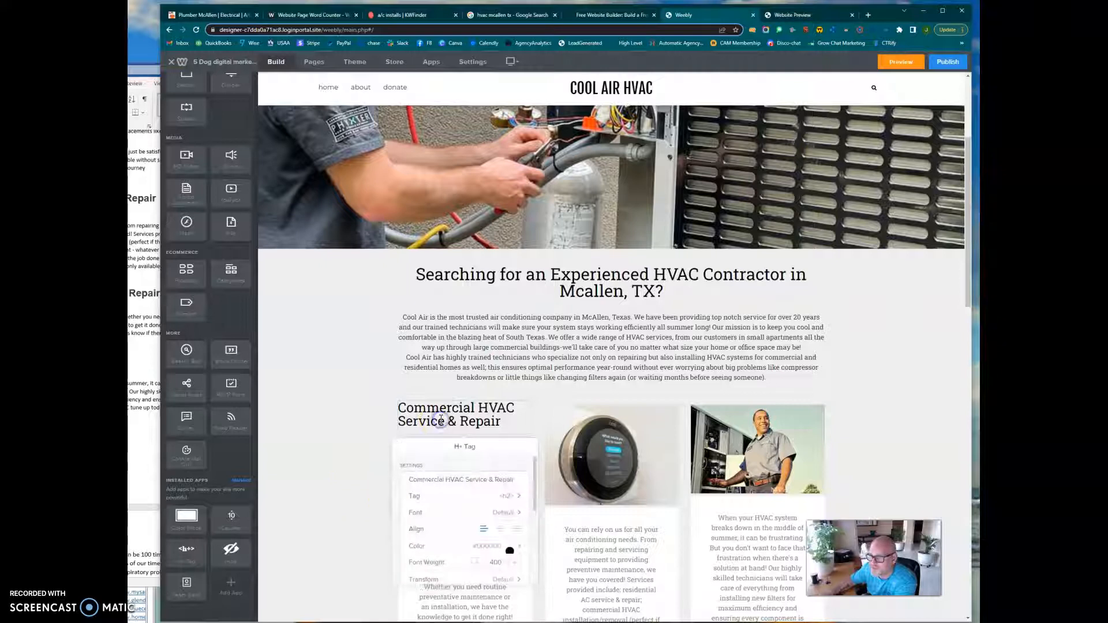
pyautogui.click(501, 528)
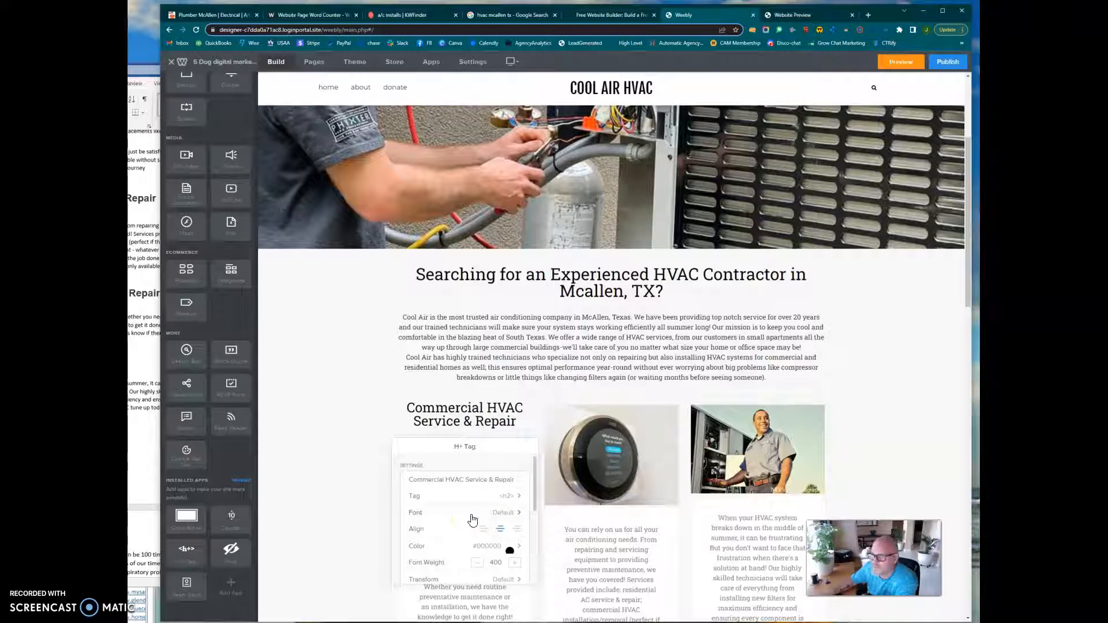
# Add an H+ Tag heading element below the thermostat image in the middle card and try to move it above the image.
pyautogui.moveTo(185, 553); pyautogui.dragTo(610, 478)
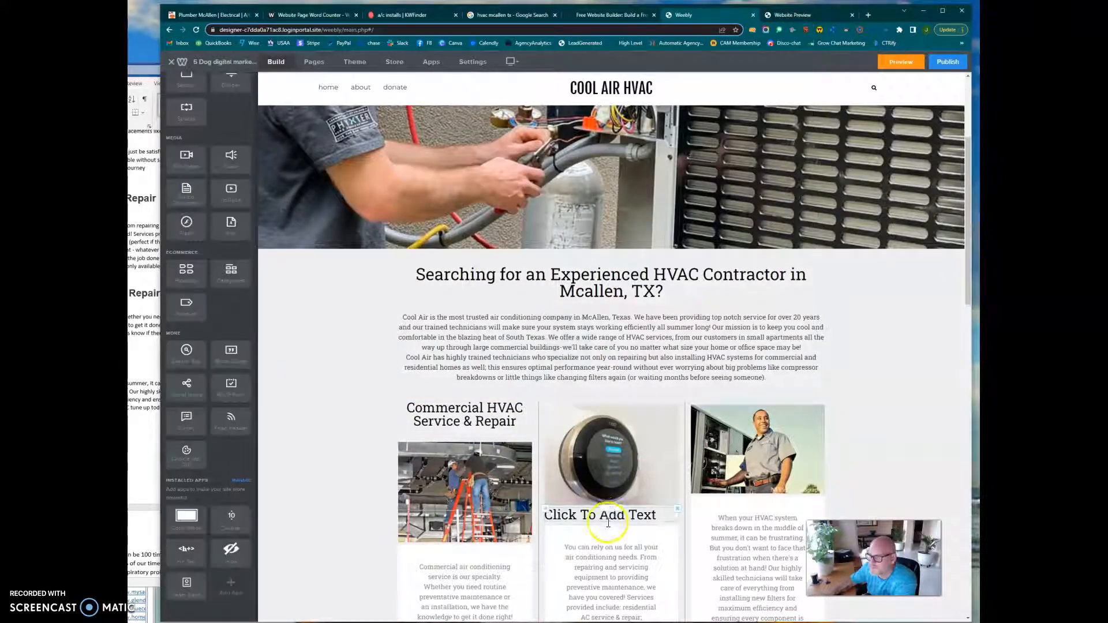
pyautogui.moveTo(605, 506)
pyautogui.mouseDown()
pyautogui.moveTo(610, 434)
pyautogui.moveTo(608, 521)
pyautogui.mouseUp()
pyautogui.click(607, 518)
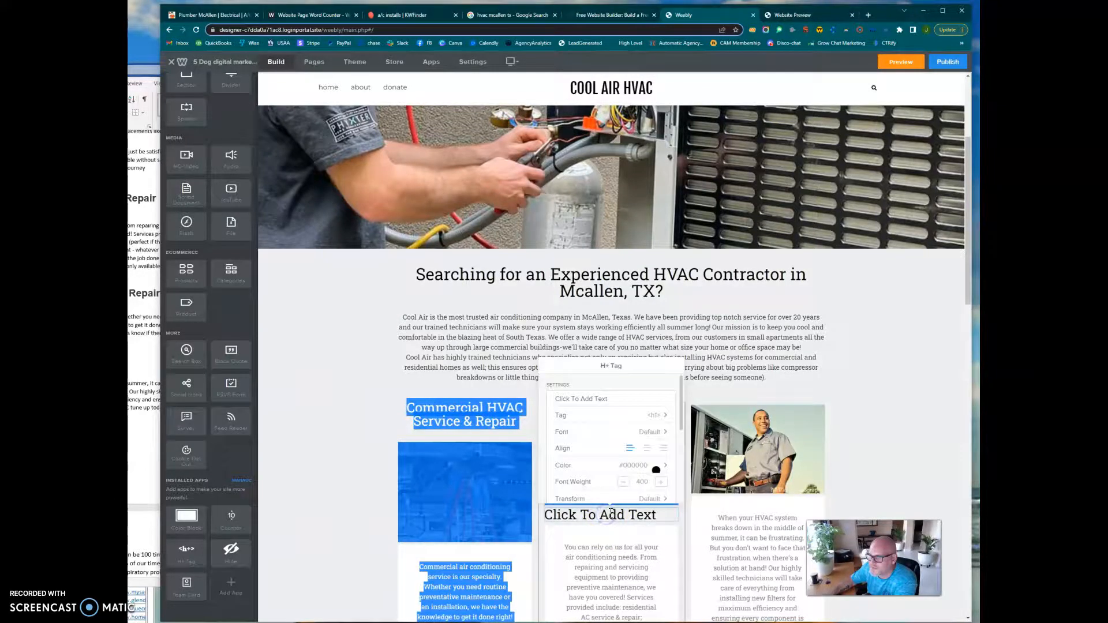
pyautogui.click(608, 564)
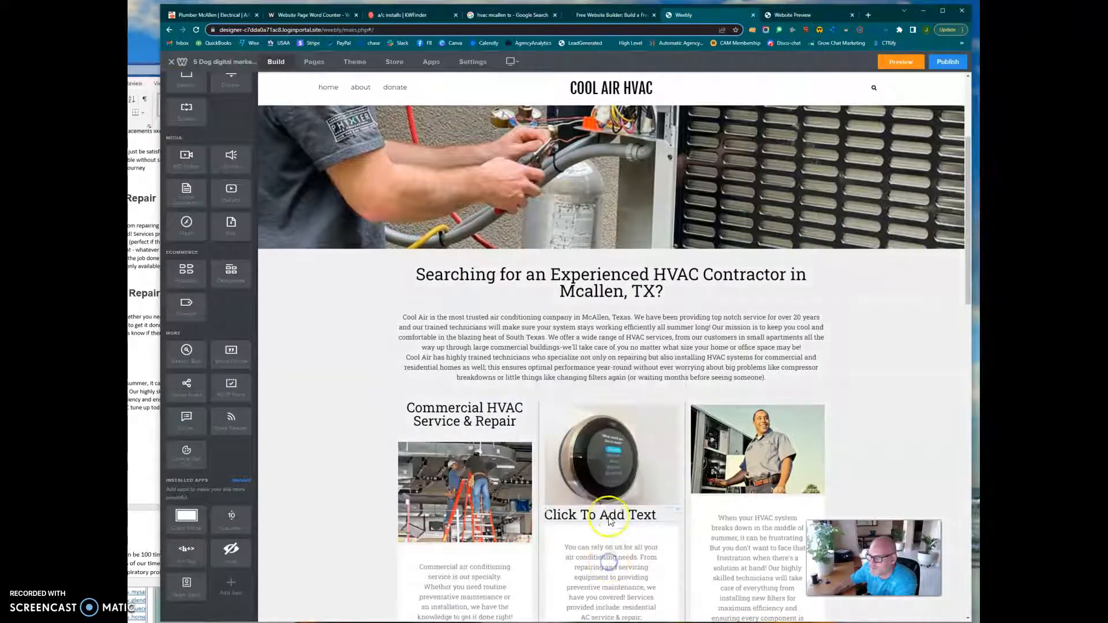
pyautogui.moveTo(613, 508)
pyautogui.mouseDown()
pyautogui.moveTo(613, 400)
pyautogui.moveTo(617, 419)
pyautogui.moveTo(629, 398)
pyautogui.moveTo(613, 523)
pyautogui.moveTo(618, 510)
pyautogui.mouseUp()
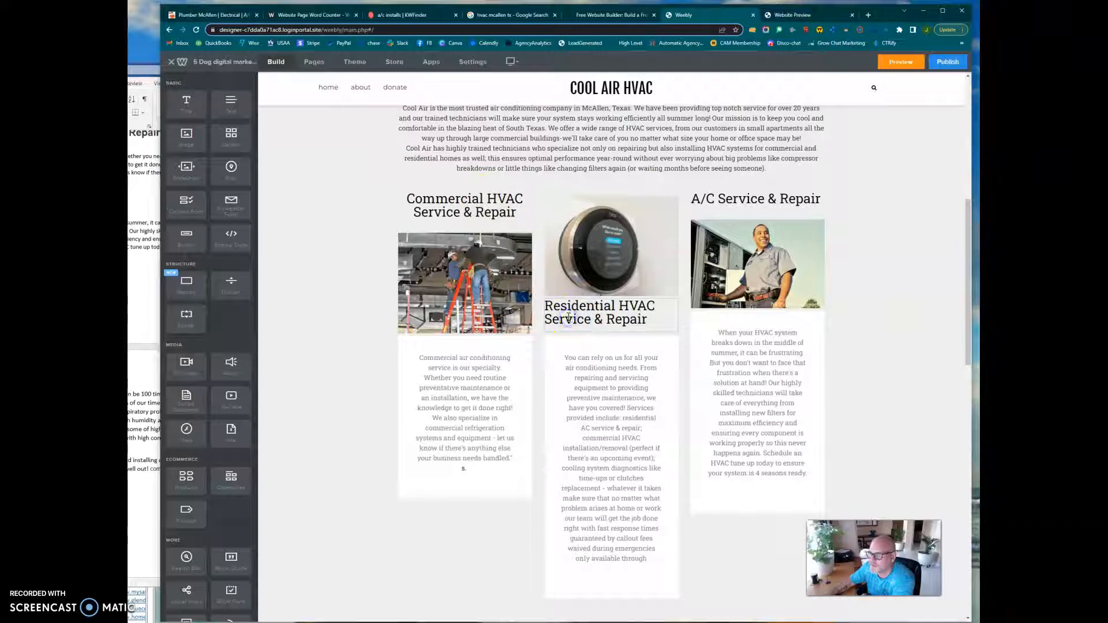
# Check which tag is assigned to the Residential HVAC Service & Repair heading and close its settings.
pyautogui.click(610, 314)
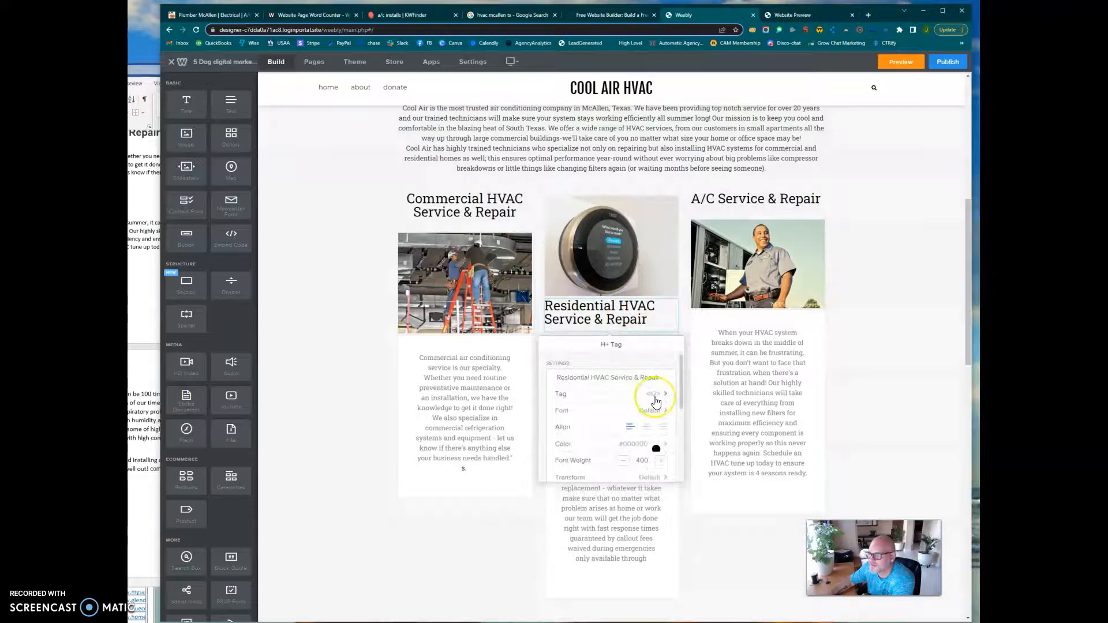
pyautogui.click(666, 397)
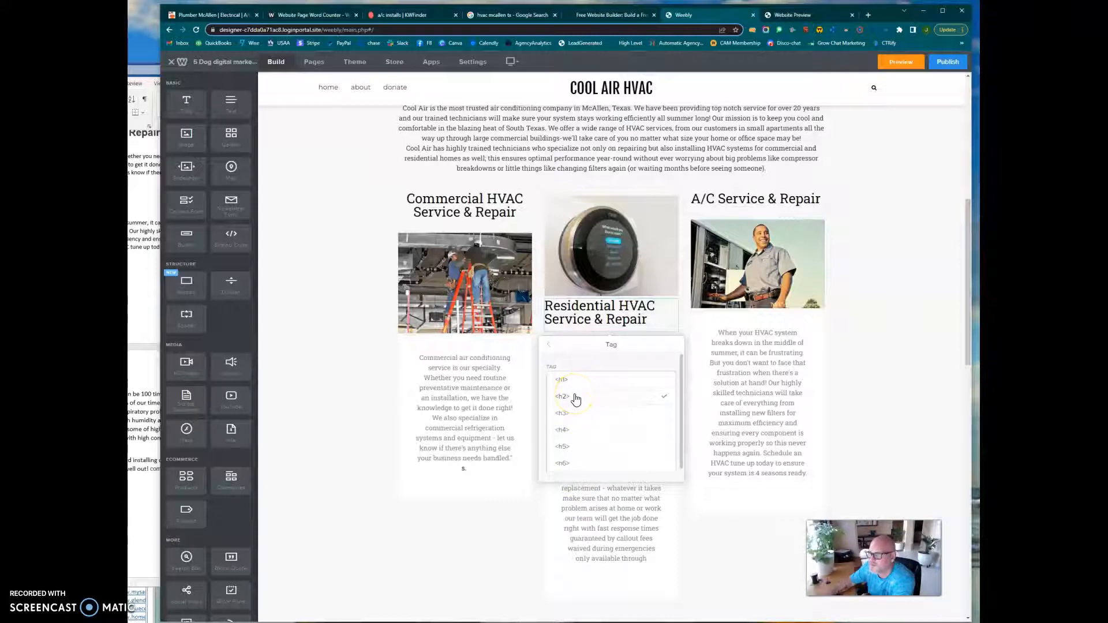
pyautogui.click(690, 491)
pyautogui.click(651, 438)
# Add an image element with a text element beneath it in the first column of the empty row below the service cards.
pyautogui.scroll(-2, 652, 433)
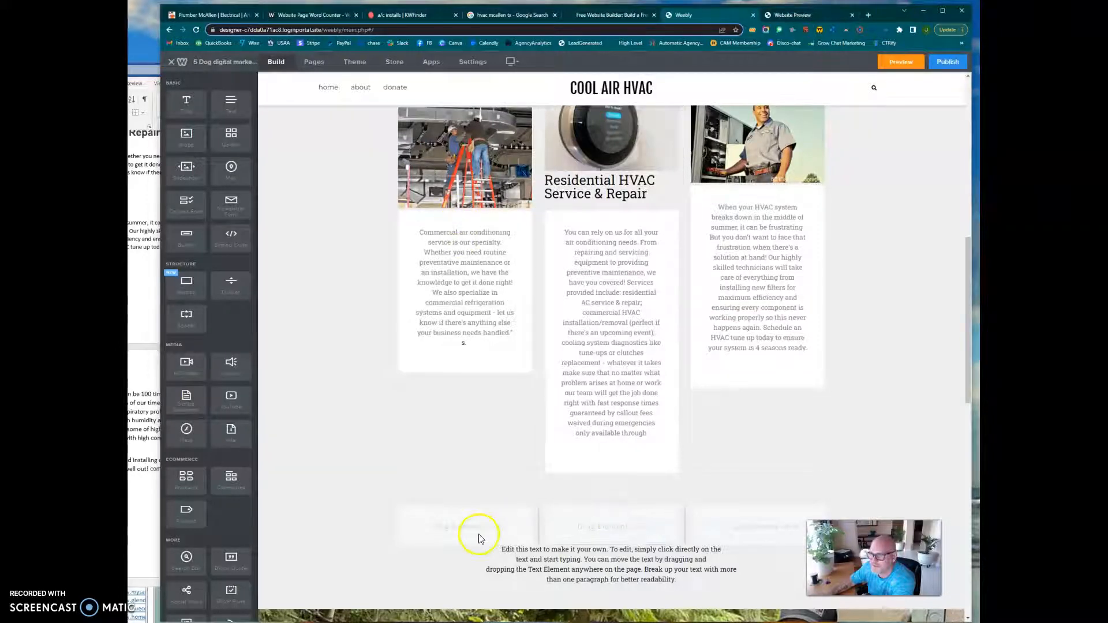
pyautogui.scroll(-3, 223, 503)
pyautogui.moveTo(190, 521); pyautogui.dragTo(603, 522)
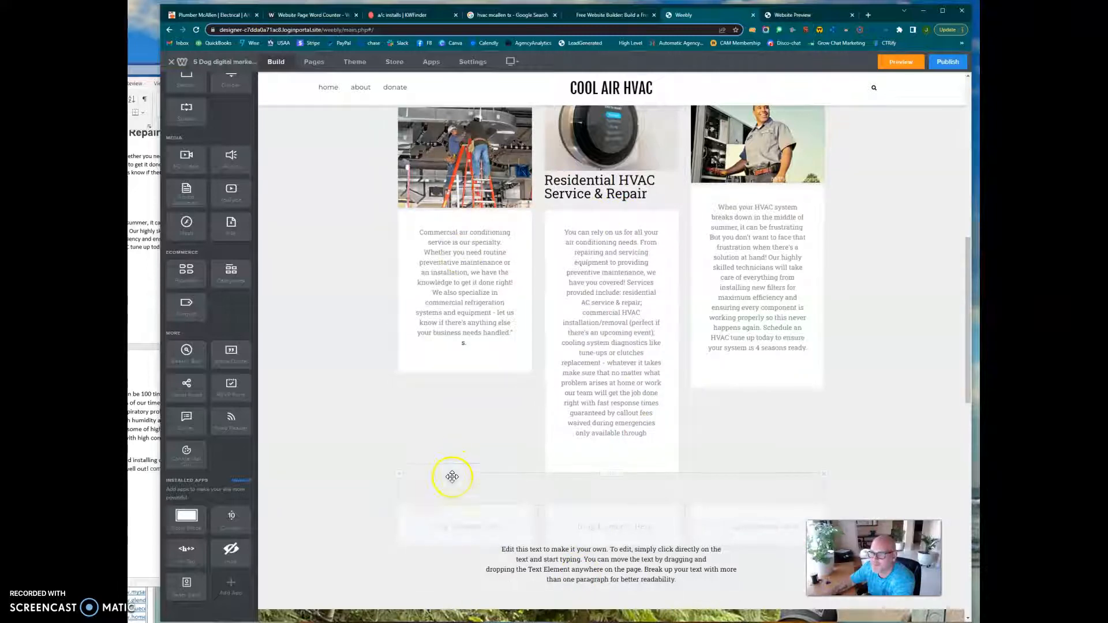
pyautogui.scroll(6, 209, 359)
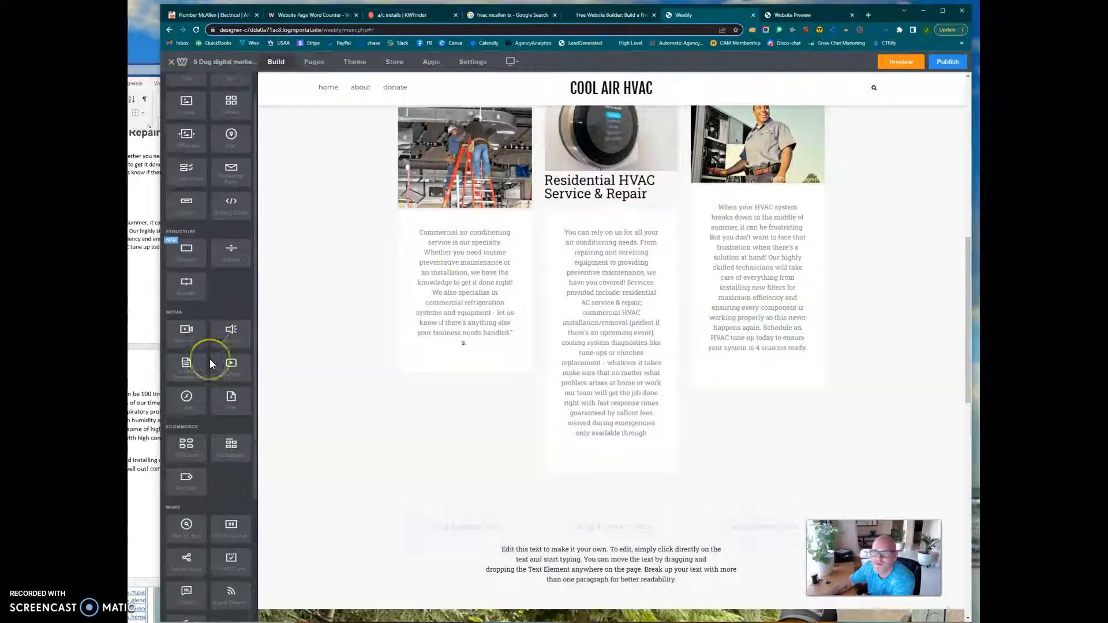
pyautogui.moveTo(184, 139); pyautogui.dragTo(495, 509)
pyautogui.click(498, 543)
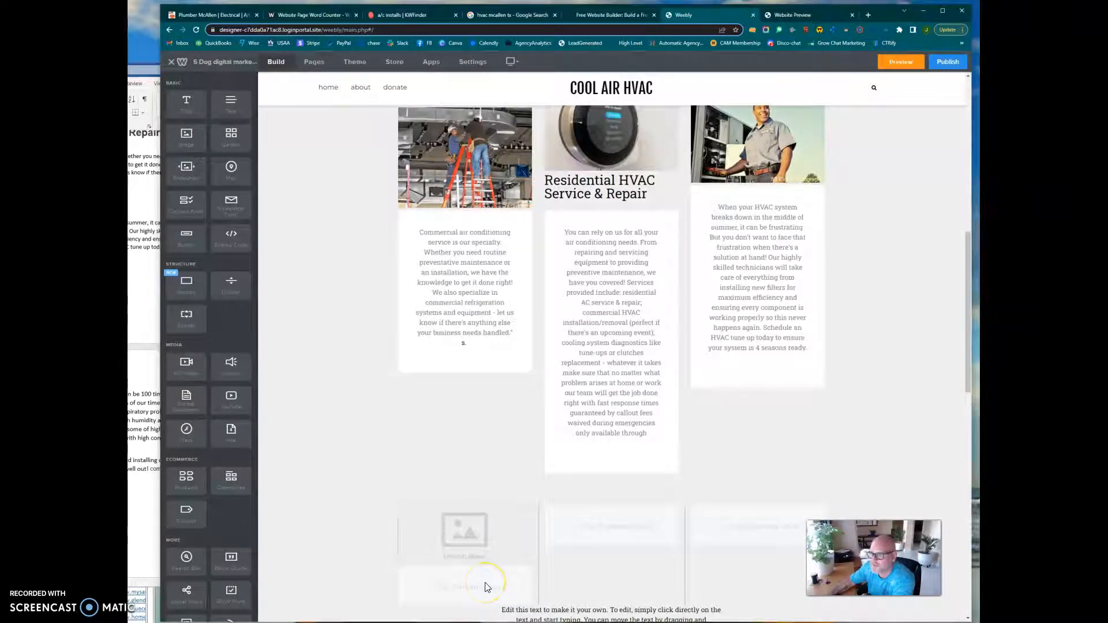
pyautogui.moveTo(229, 112); pyautogui.dragTo(469, 587)
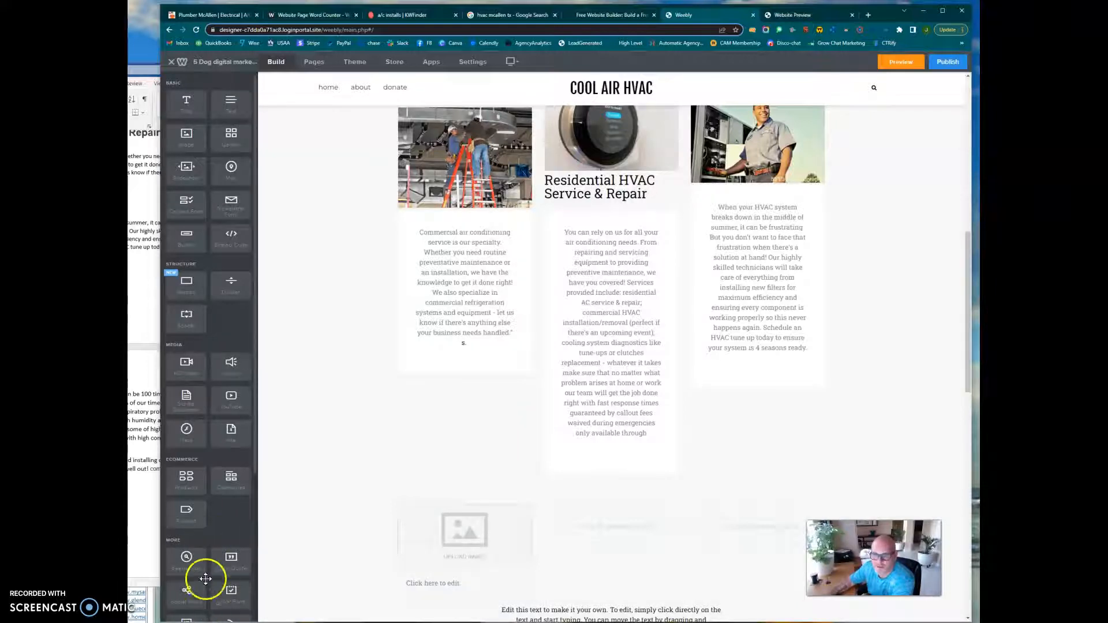
# Add an H+ Tag heading above the new image placeholder, fill it with "home air purifying system" from the draft, and set its tag to h2.
pyautogui.scroll(-4, 199, 575)
pyautogui.moveTo(185, 552); pyautogui.dragTo(452, 502)
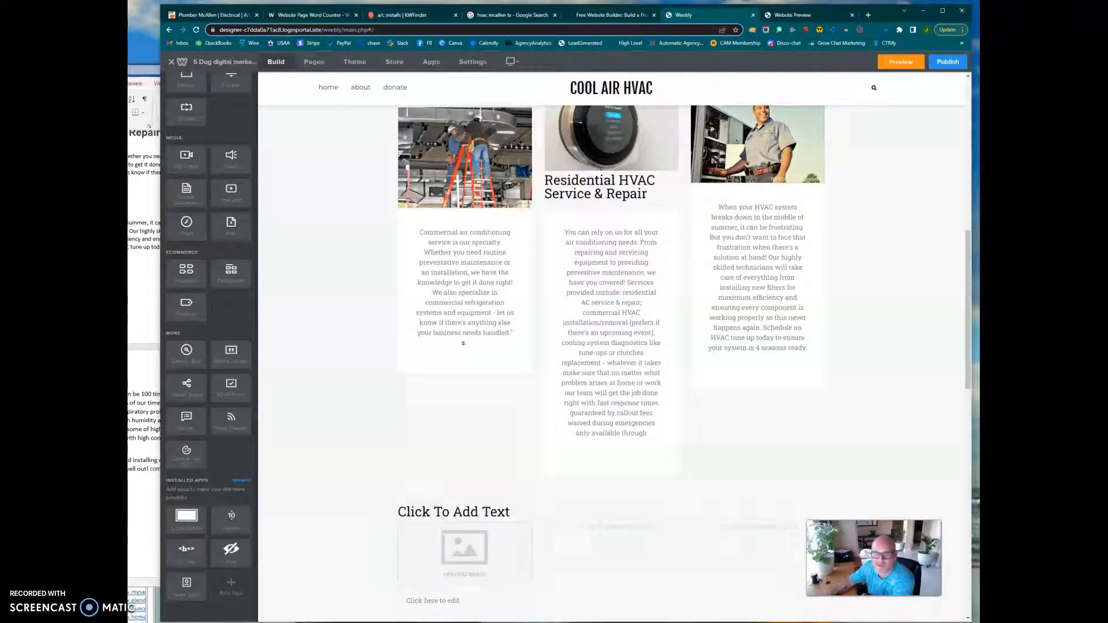
pyautogui.click(141, 289)
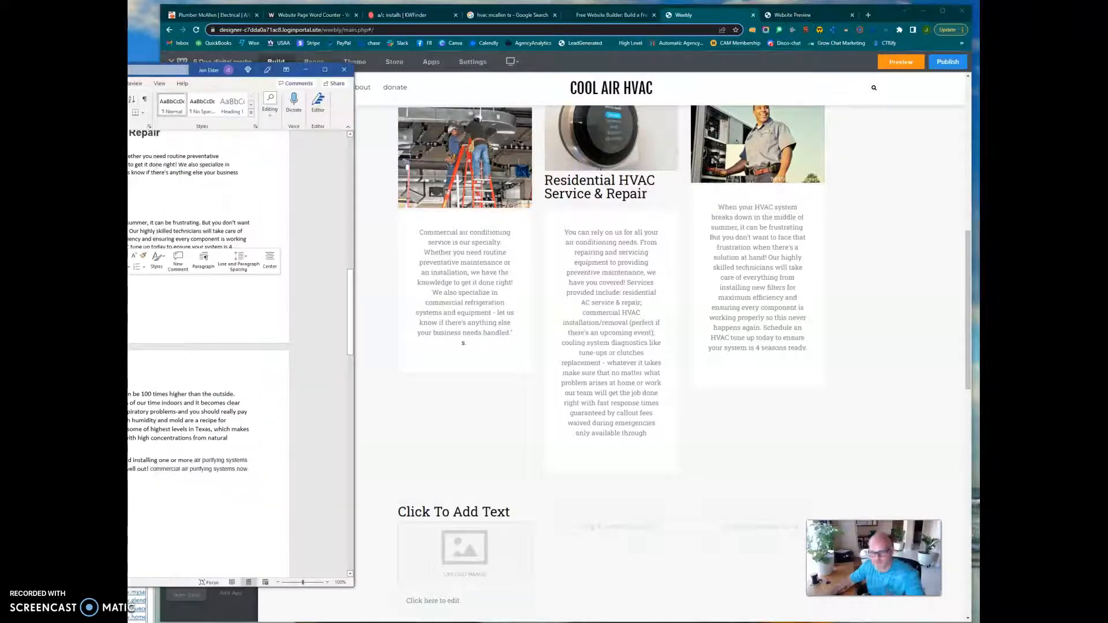
pyautogui.click(459, 512)
pyautogui.moveTo(458, 396); pyautogui.dragTo(407, 396)
pyautogui.write('home air purifying system')
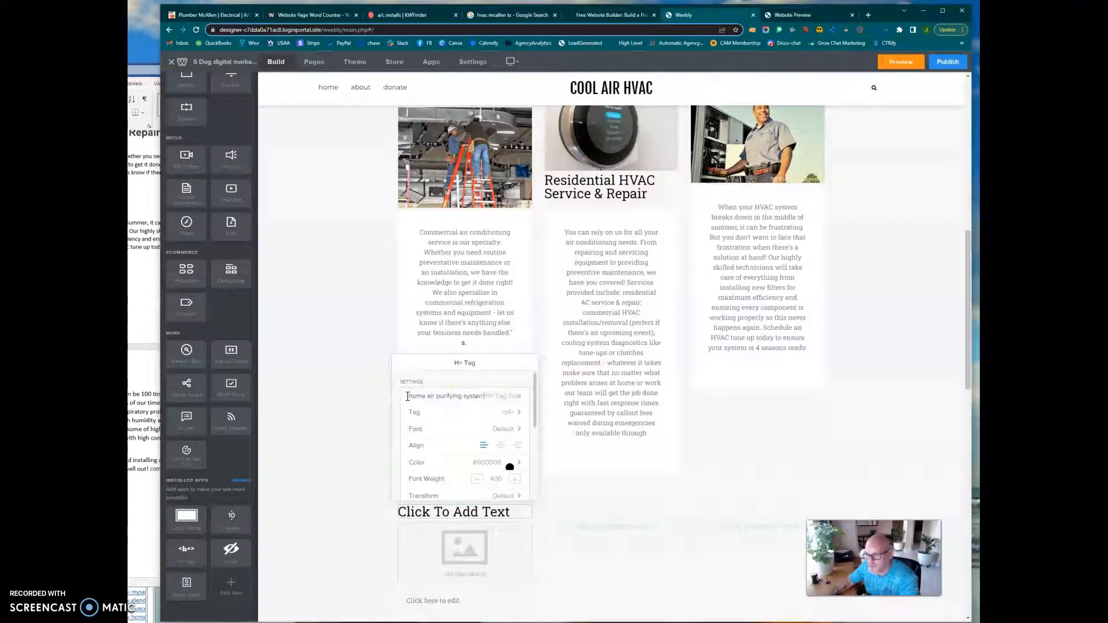
pyautogui.click(515, 412)
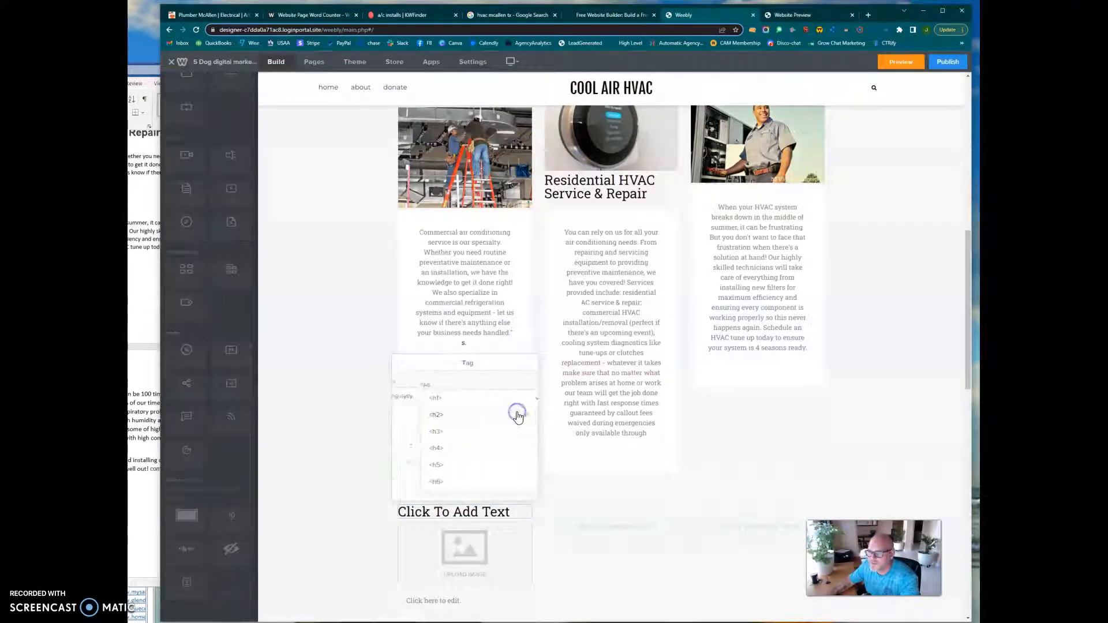
pyautogui.click(486, 416)
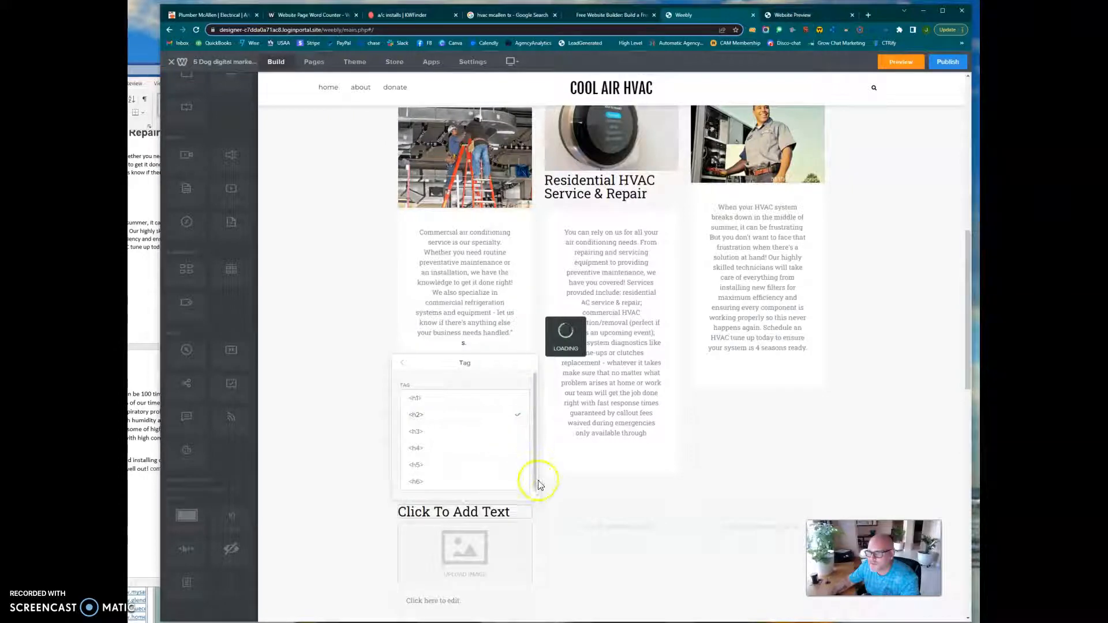
pyautogui.click(580, 536)
# Search the image library for "home air purifying system" to fill the new image placeholder.
pyautogui.scroll(-2, 527, 533)
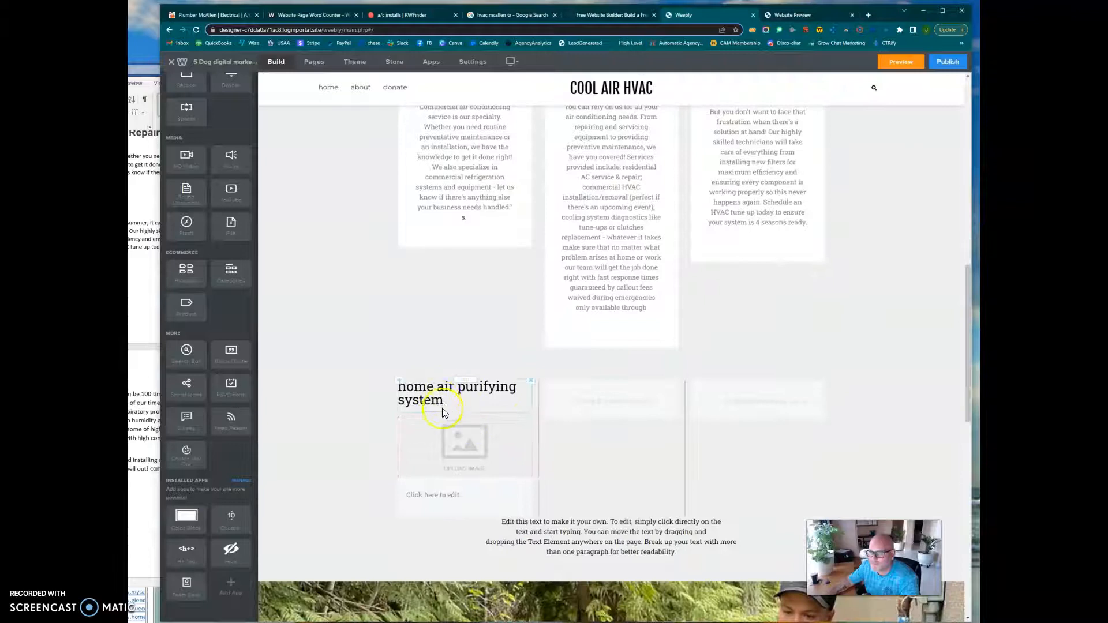
pyautogui.click(460, 462)
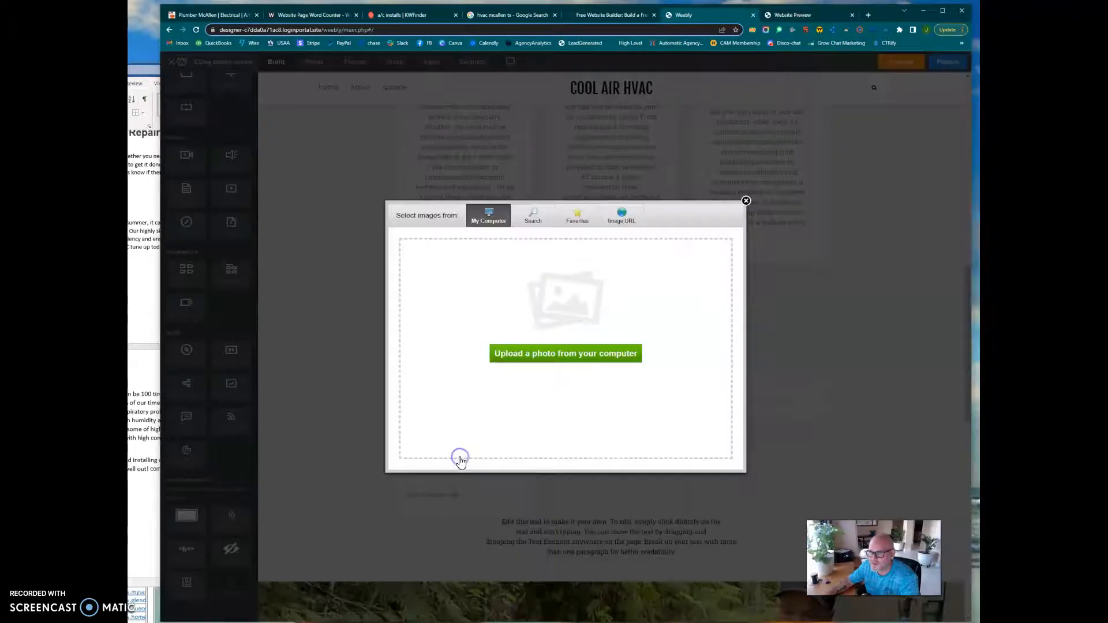
pyautogui.click(532, 222)
pyautogui.click(620, 240)
pyautogui.write('home air purifying system')
pyautogui.click(720, 240)
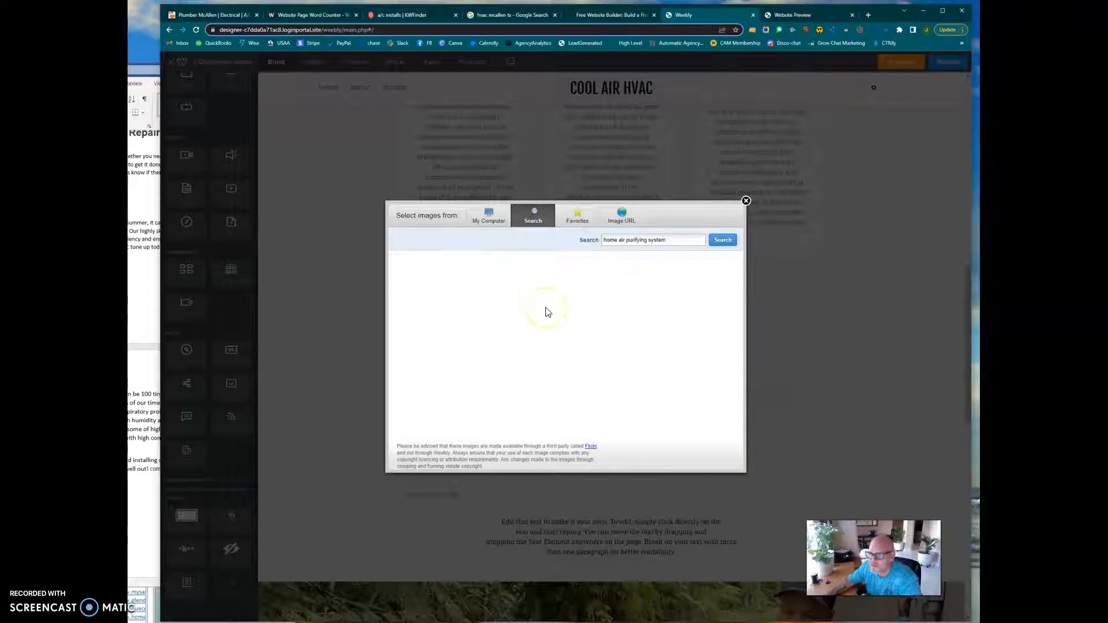
# Shorten the image search to "air purifying system", run it again, and close the image picker without choosing a picture.
pyautogui.click(613, 241)
pyautogui.press('BackSpace')
pyautogui.click(724, 240)
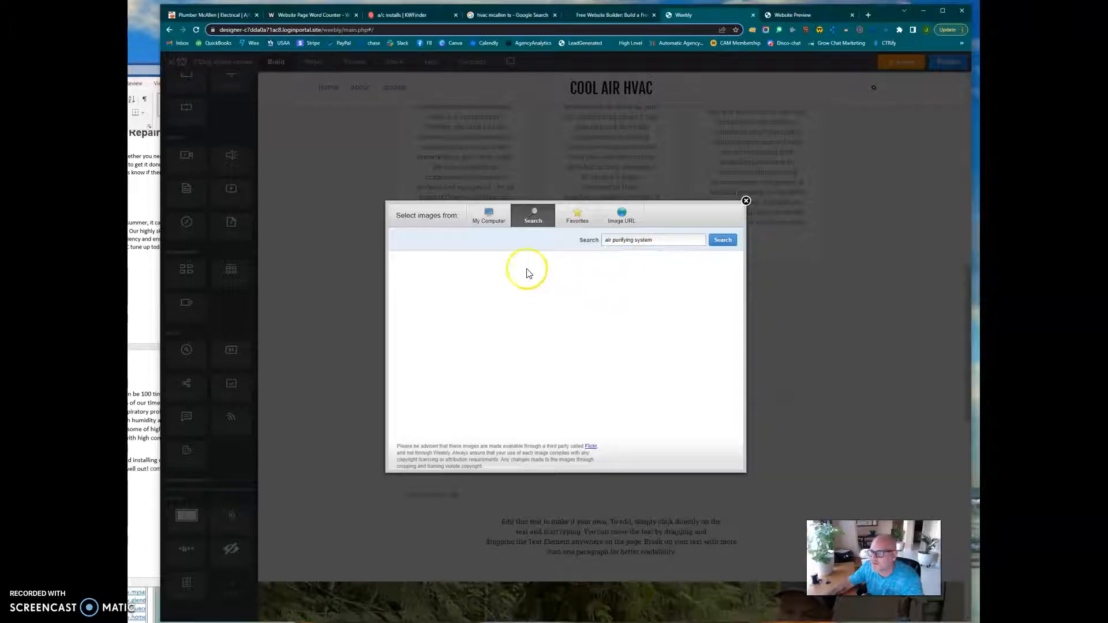
pyautogui.click(486, 223)
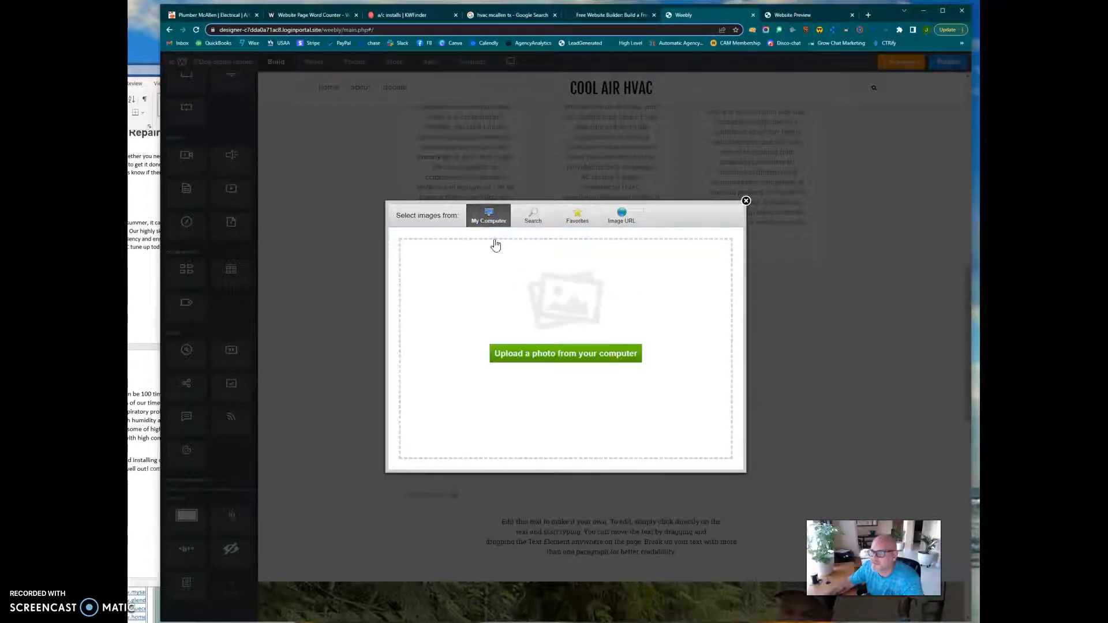
pyautogui.click(746, 201)
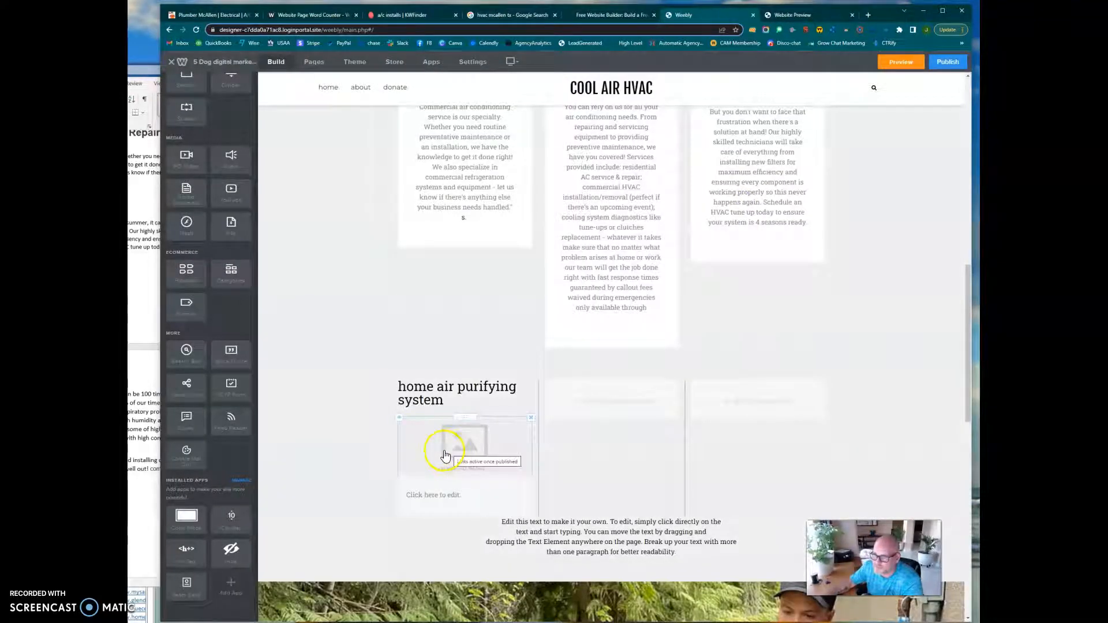
# Copy the EPA indoor air pollution paragraph from the Word draft into the text element beneath the image placeholder.
pyautogui.click(137, 439)
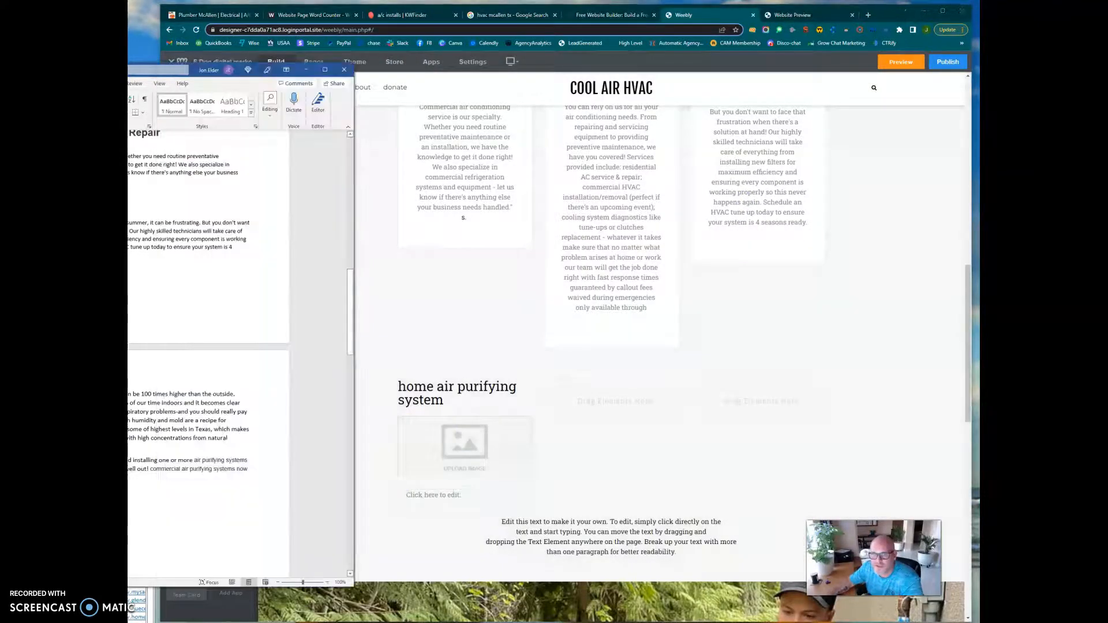
pyautogui.moveTo(4, 394); pyautogui.dragTo(101, 447)
pyautogui.click(428, 490)
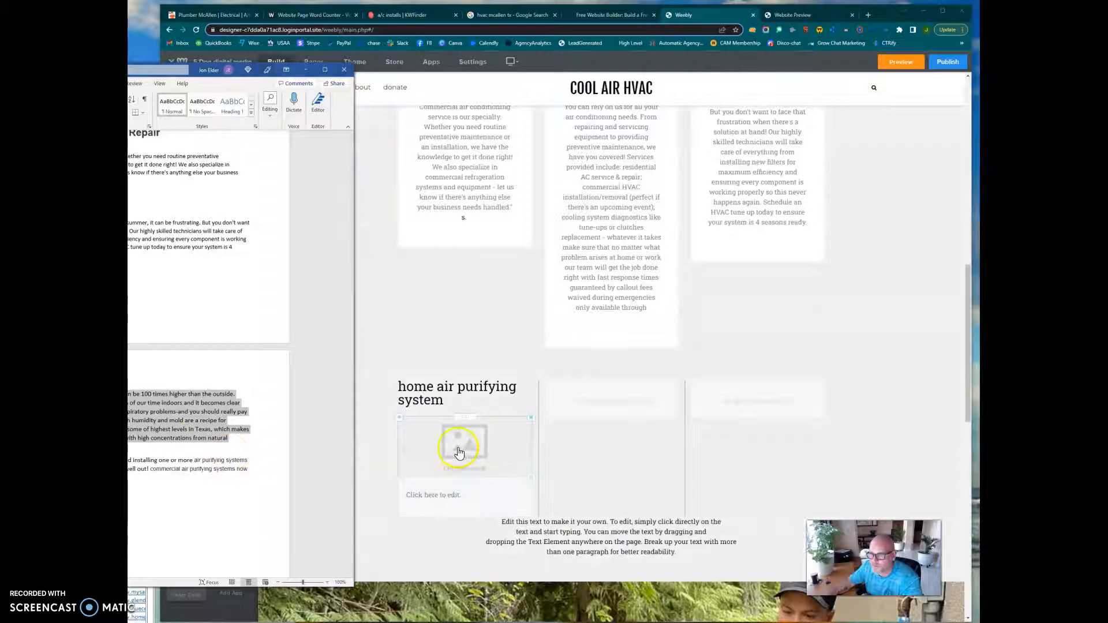
pyautogui.click(452, 498)
pyautogui.write("The EPA reported that indoor air pollution levels can be 100 times higher than the outside. Combine this with statistics like how we spend 90% of our time indoors and it becomes clear why polluted atmosphere causes 94 percent all respiratory problems-and you should really pay attention to what's going on inside your home! High humidity and mold are a recipe for disaster. It's common knowledge that the RGV has some of highest levels in Texas, which makes air quality very poor when you add heat together with high concentrations from natural sources like oceans or canals nearby")
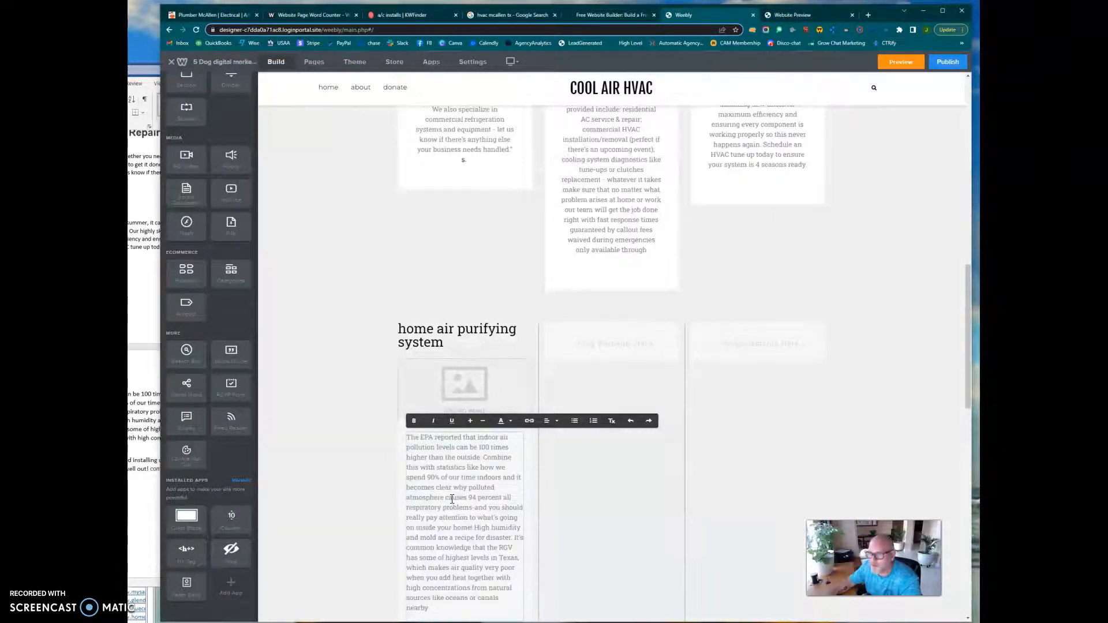
# Capitalize the first letter of the air purifier heading so it reads "Home air purifying system", and close its settings.
pyautogui.scroll(-2, 564, 504)
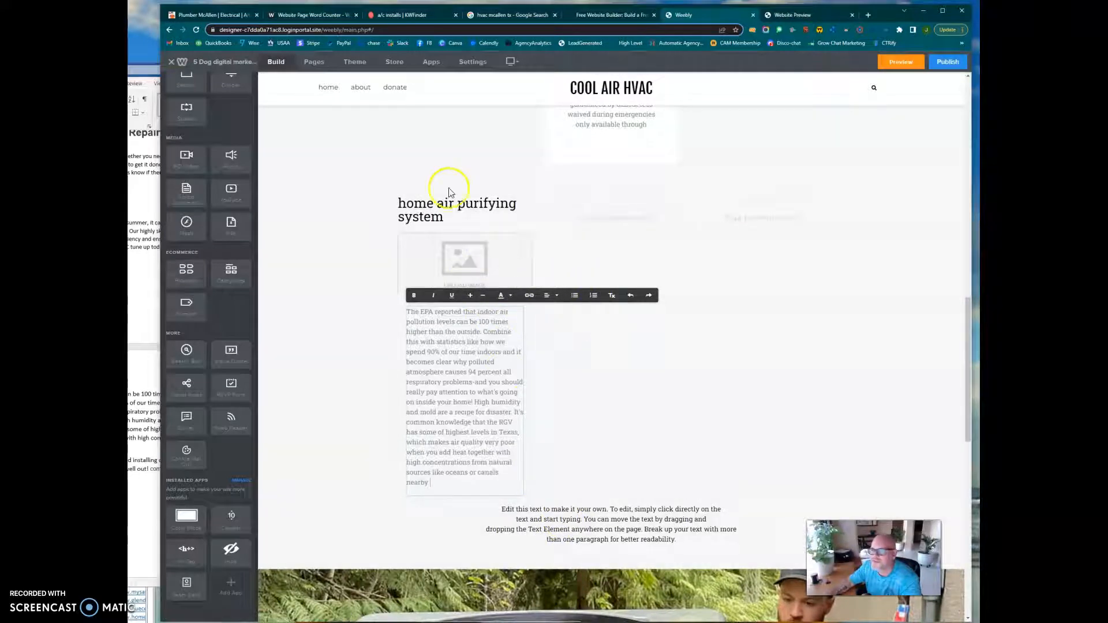
pyautogui.click(426, 206)
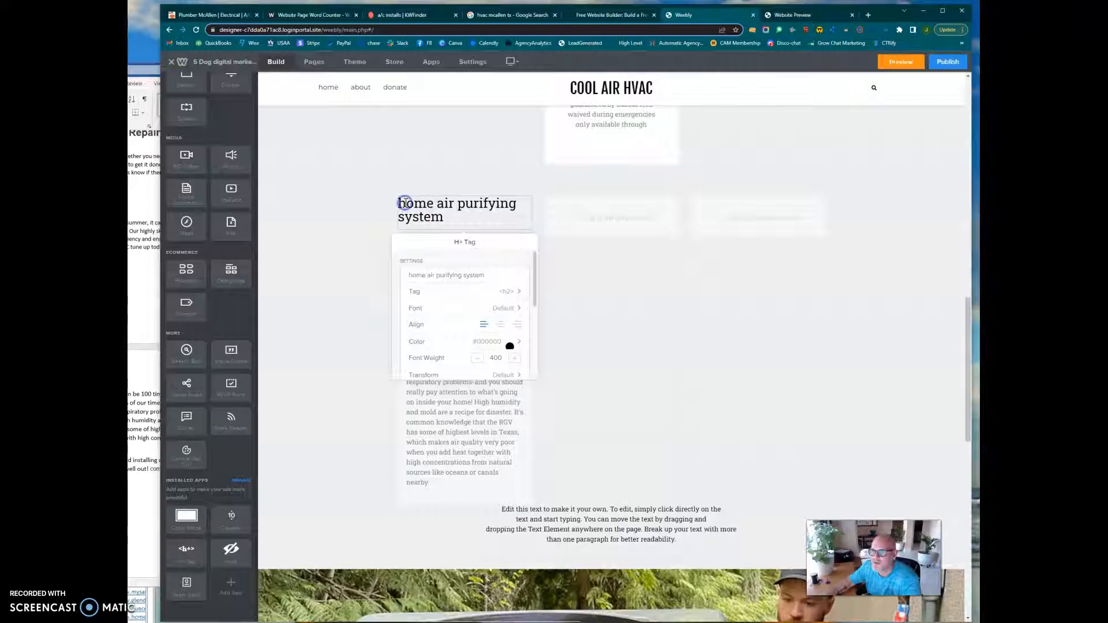
pyautogui.click(413, 269)
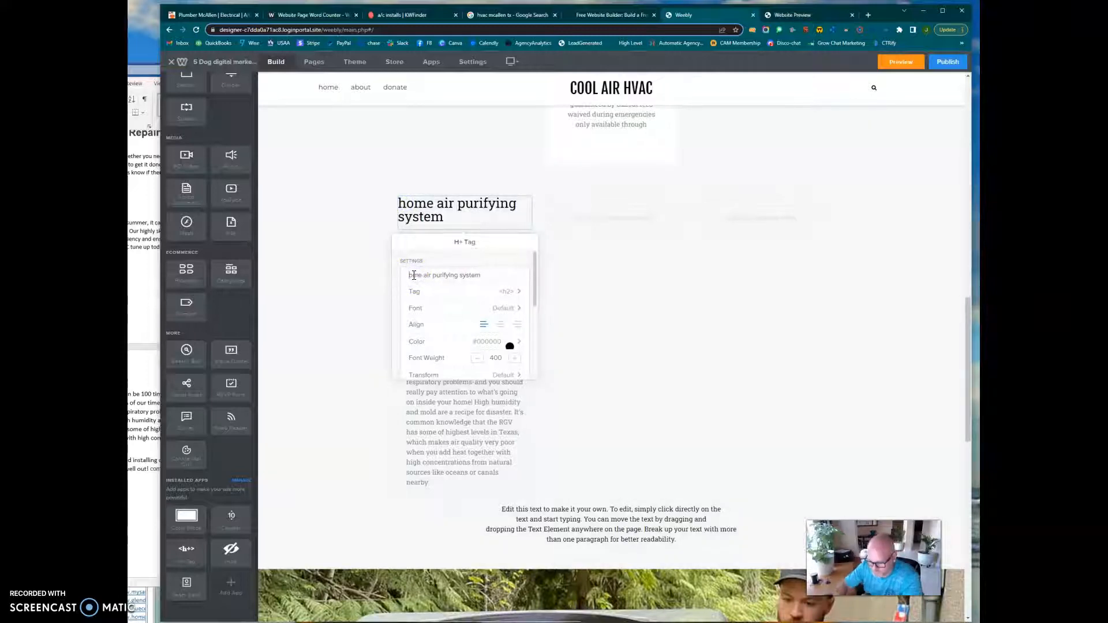
pyautogui.write('H')
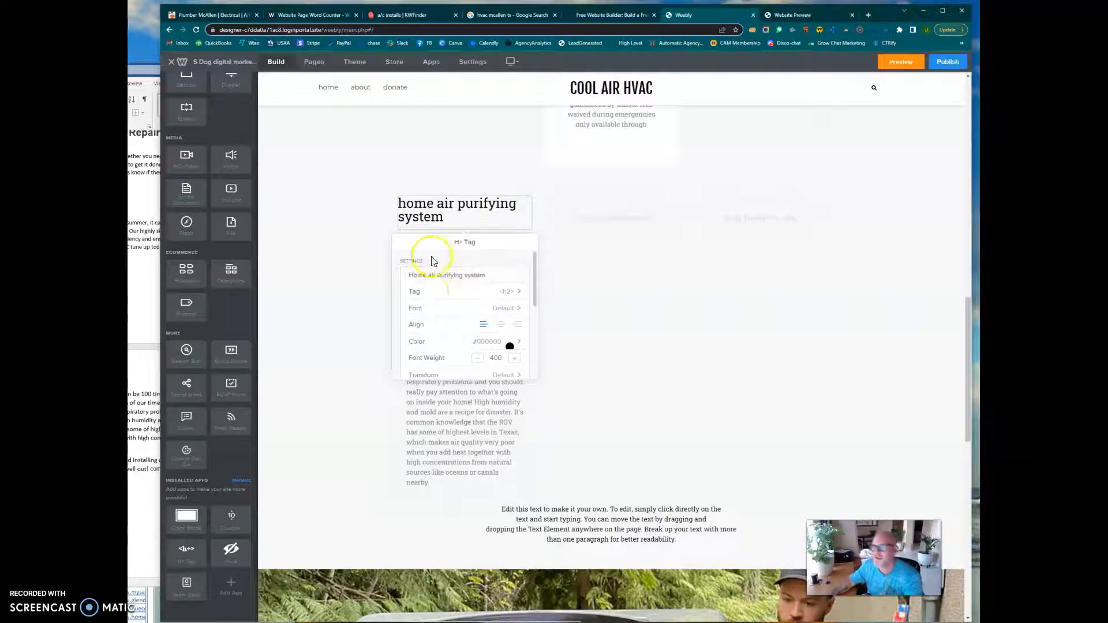
pyautogui.click(542, 441)
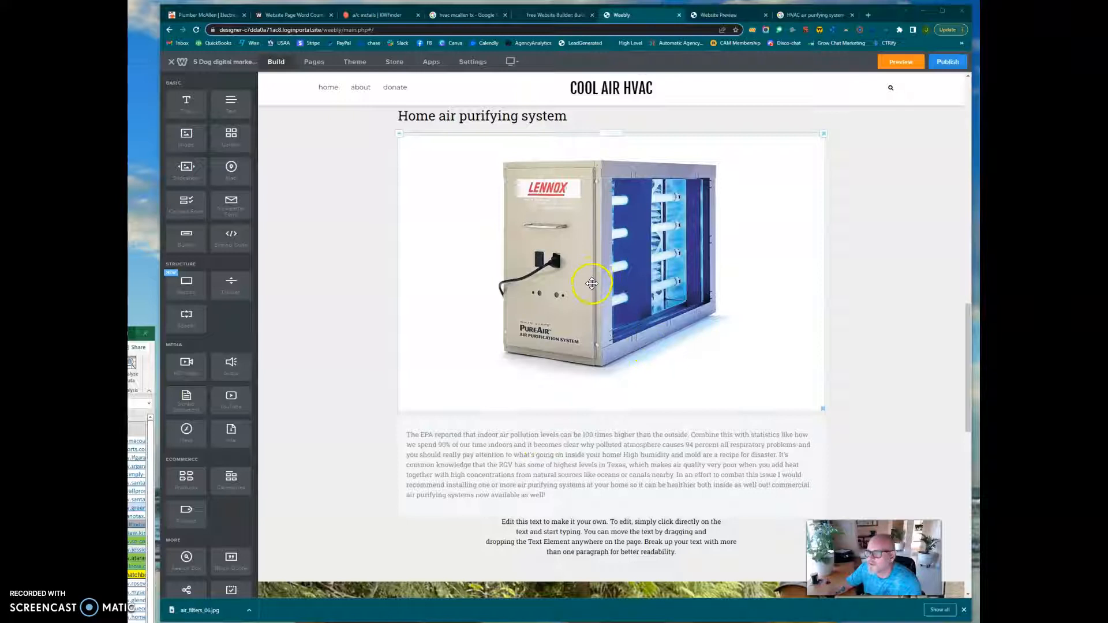
# Add a contact form in a column to the right of the Lennox air purifier image.
pyautogui.scroll(4, 613, 427)
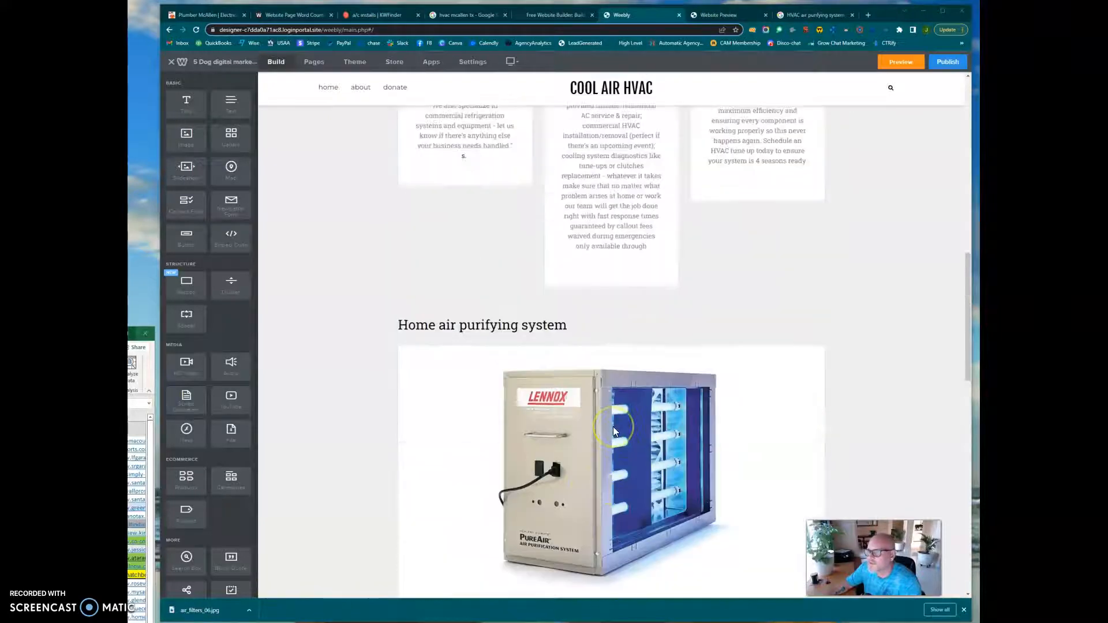
pyautogui.scroll(4, 612, 427)
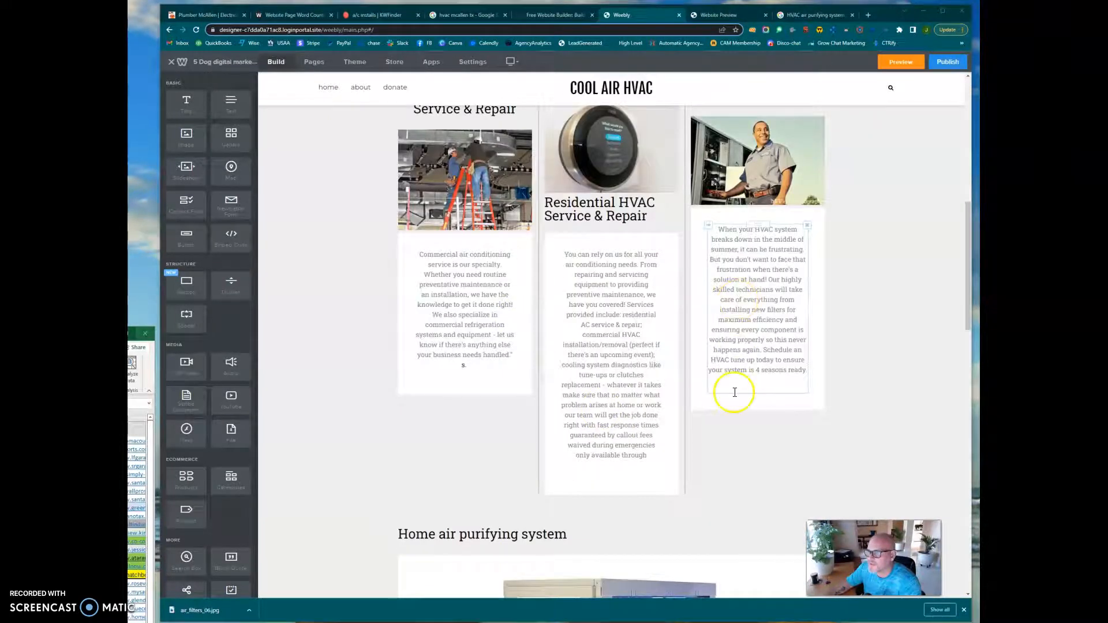
pyautogui.scroll(-3, 734, 393)
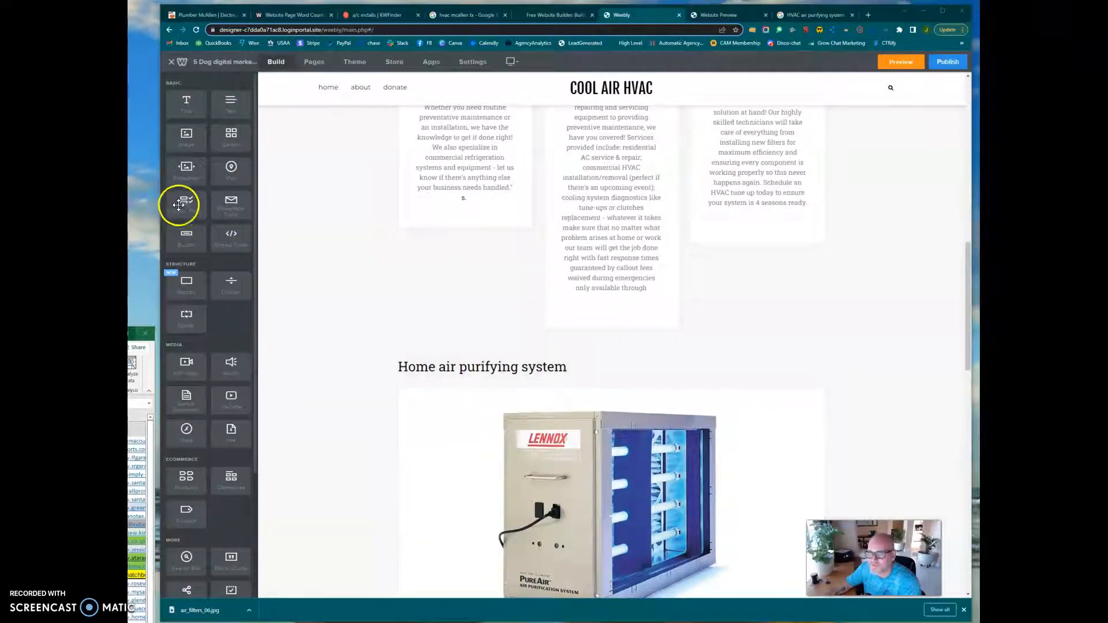
pyautogui.moveTo(180, 205); pyautogui.dragTo(806, 450)
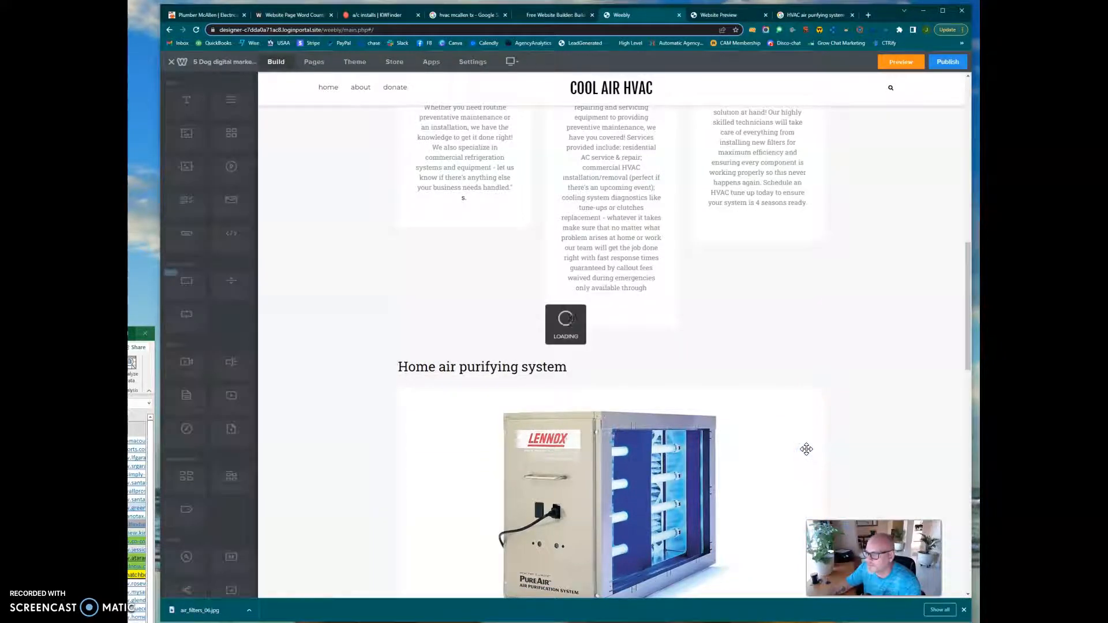
pyautogui.click(500, 418)
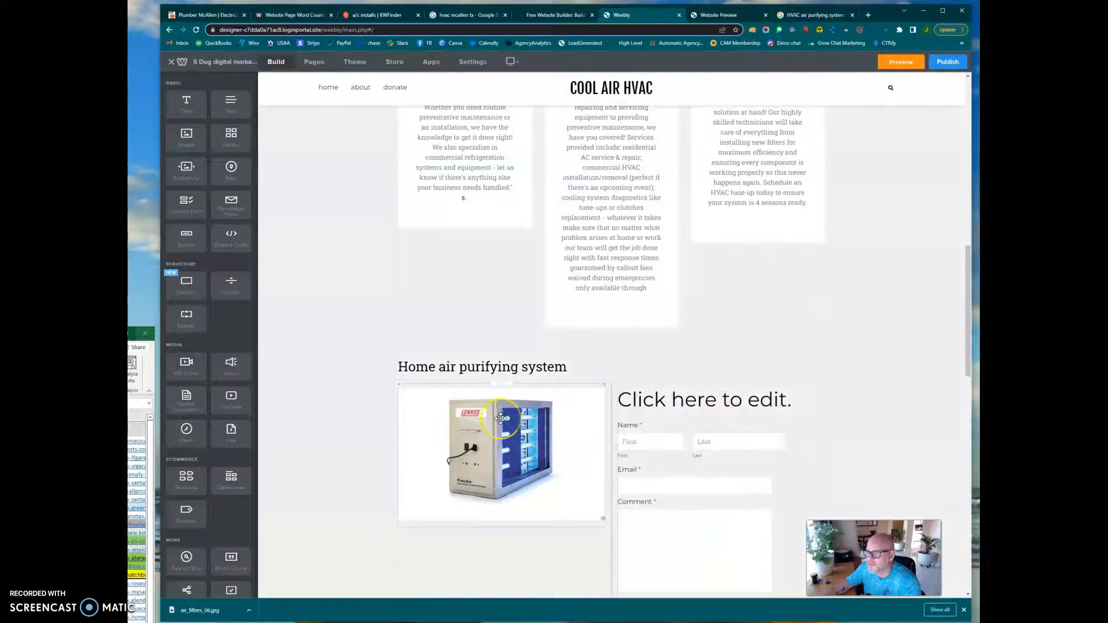
pyautogui.scroll(-5, 500, 418)
pyautogui.click(609, 345)
pyautogui.moveTo(612, 337); pyautogui.dragTo(528, 235)
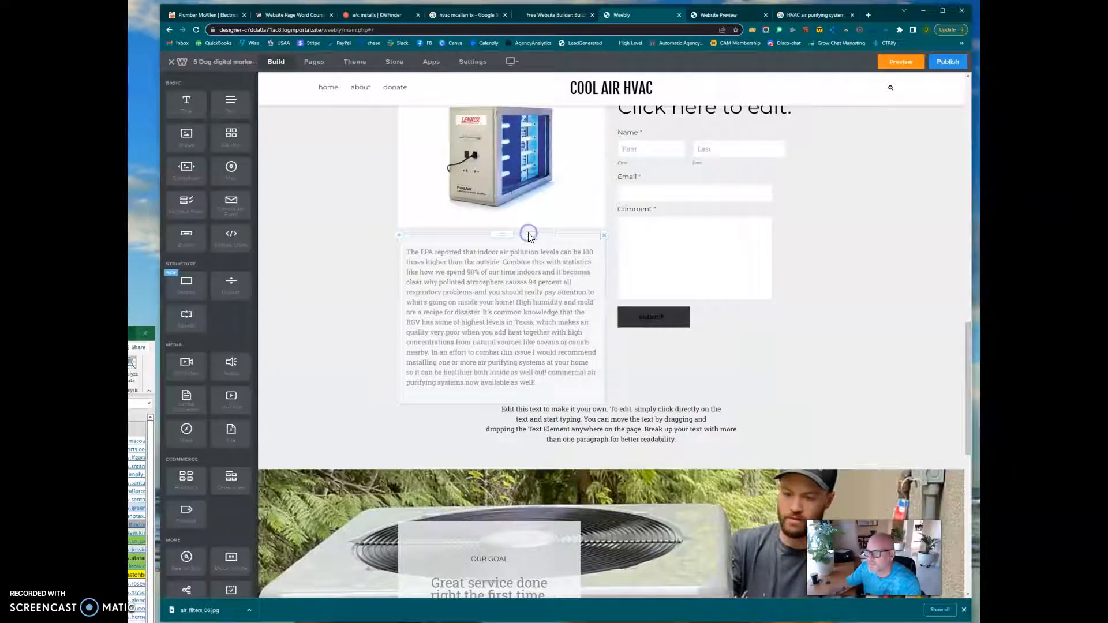
pyautogui.scroll(4, 682, 372)
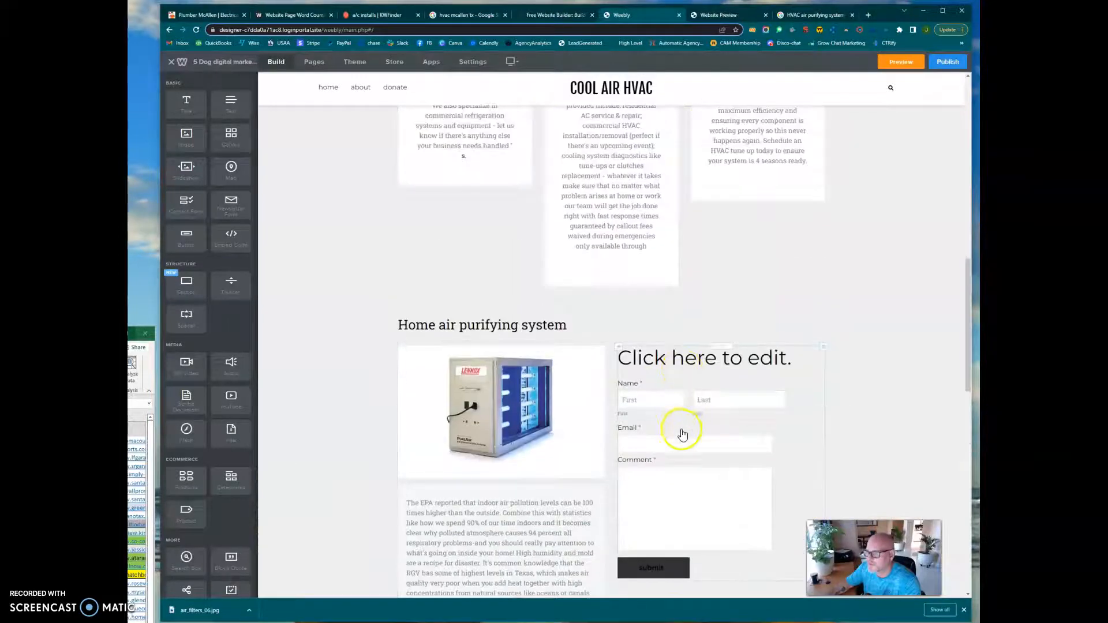
# Add a Phone Number field and an Address field between Email and Comment in the contact form.
pyautogui.click(685, 424)
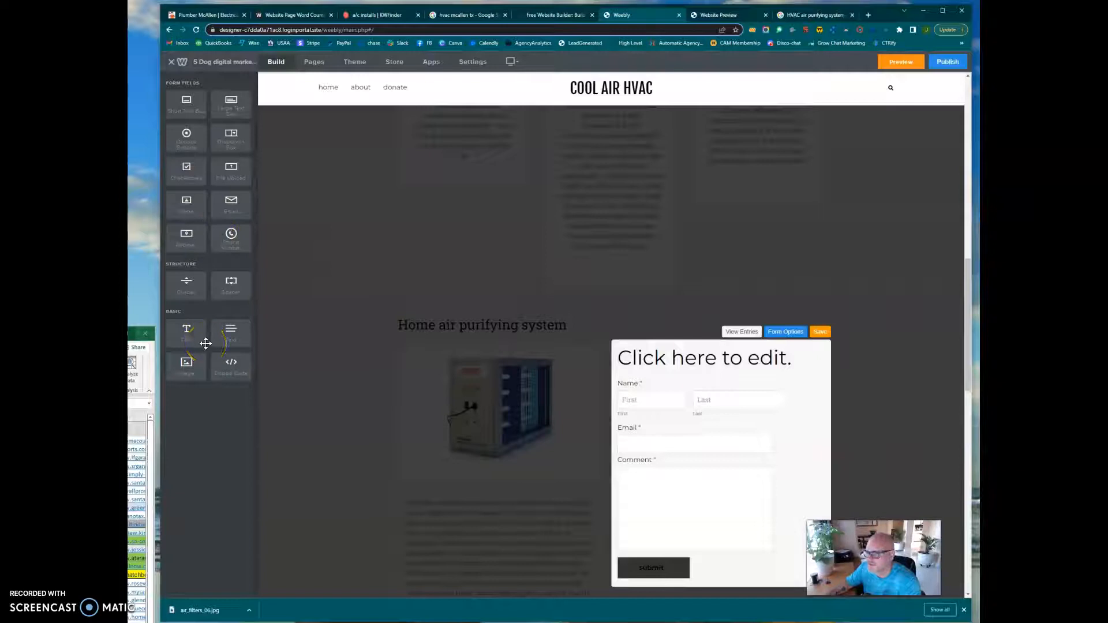
pyautogui.moveTo(185, 232); pyautogui.dragTo(674, 453)
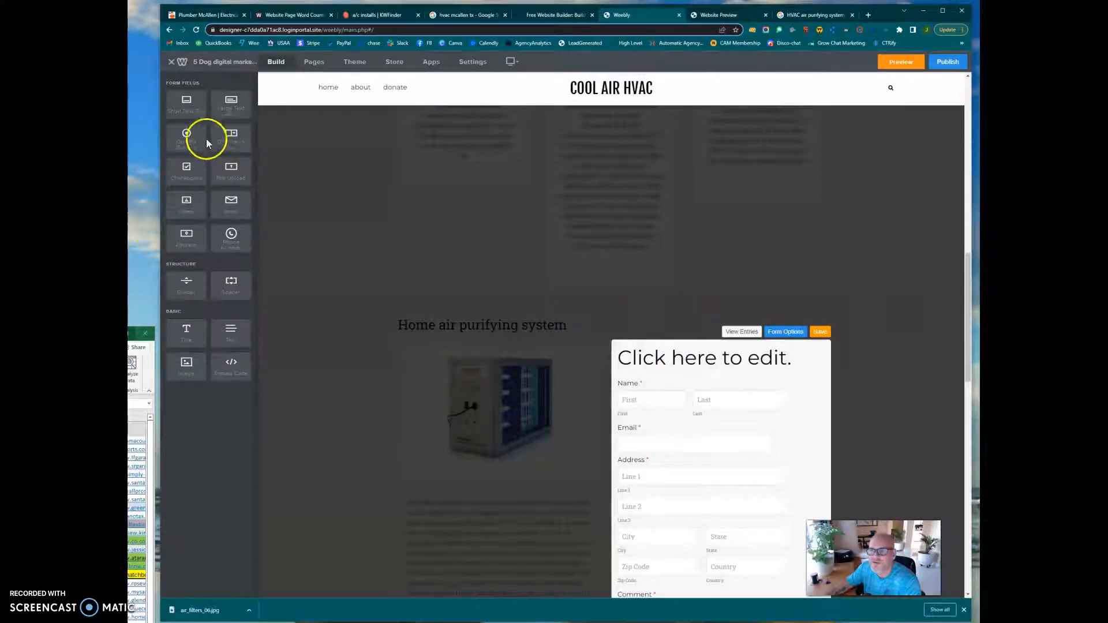
pyautogui.moveTo(235, 246)
pyautogui.mouseDown()
pyautogui.moveTo(645, 418)
pyautogui.moveTo(663, 455)
pyautogui.moveTo(663, 430)
pyautogui.moveTo(663, 446)
pyautogui.mouseUp()
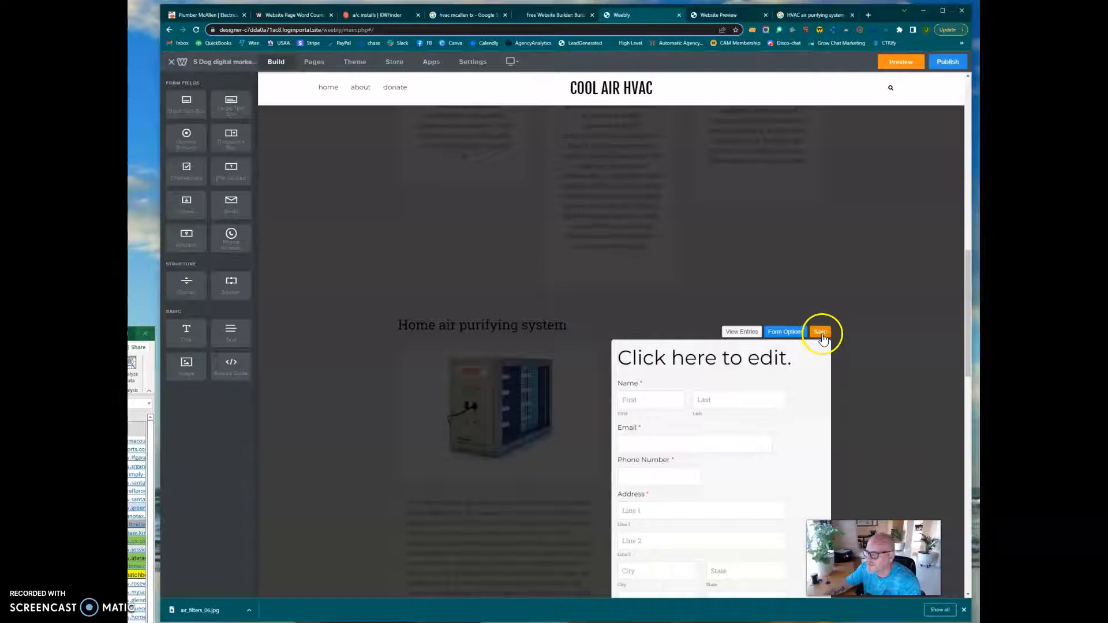
# Change the contact form's title to "Call now for a free Estimate!!".
pyautogui.click(790, 358)
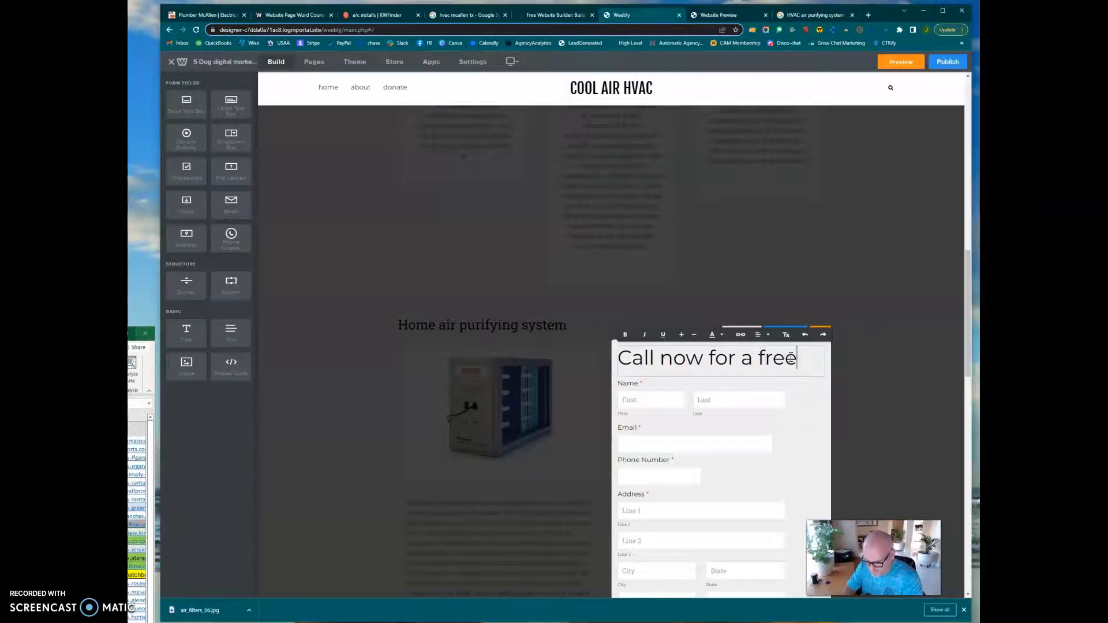
pyautogui.write('Call now for a free Estimate')
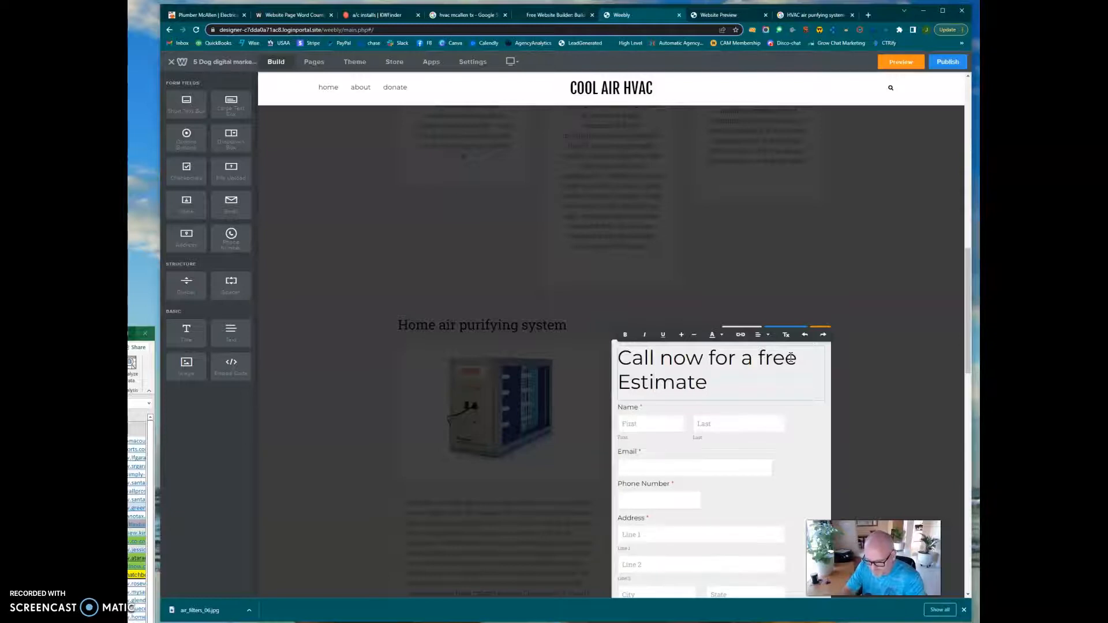
pyautogui.click(829, 351)
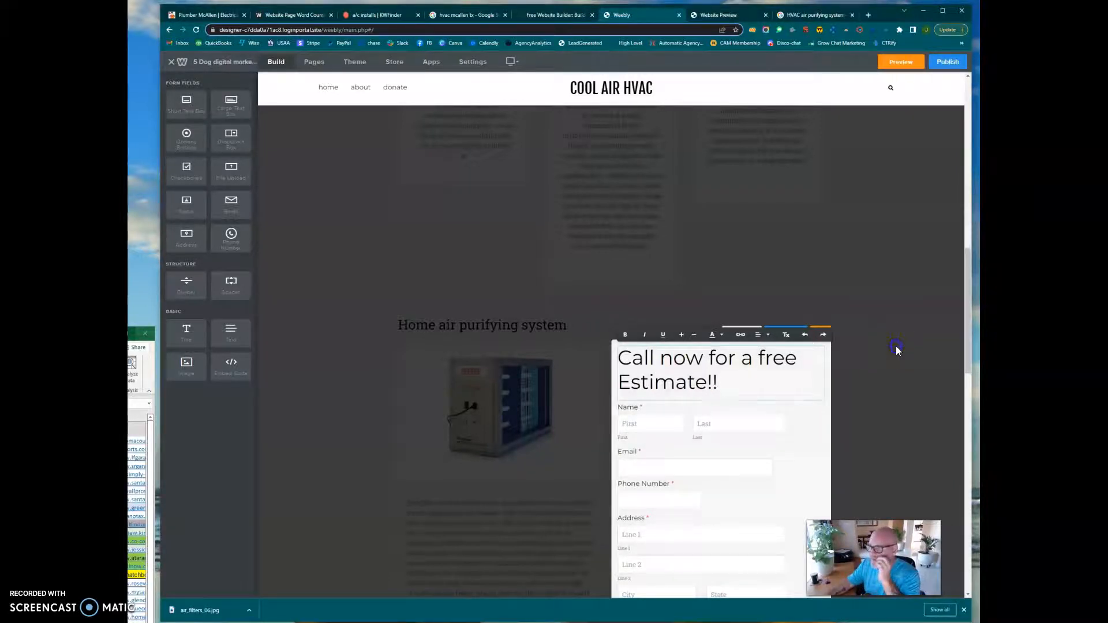
# Center and bold the contact form's title, and save the form.
pyautogui.click(807, 373)
pyautogui.moveTo(750, 378); pyautogui.dragTo(616, 348)
pyautogui.click(760, 335)
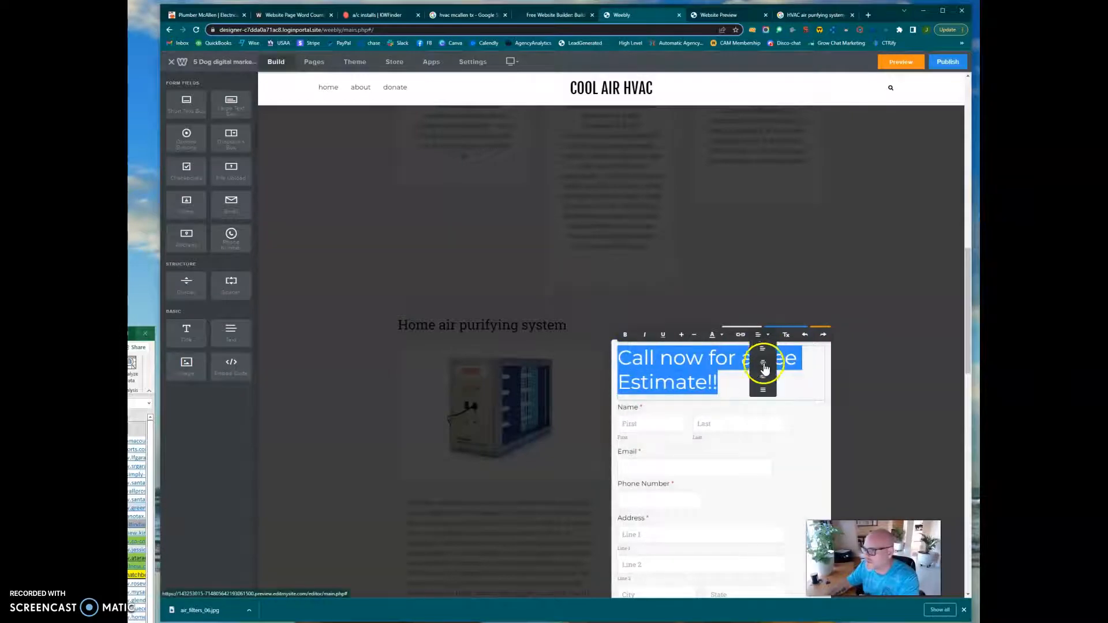
pyautogui.click(762, 365)
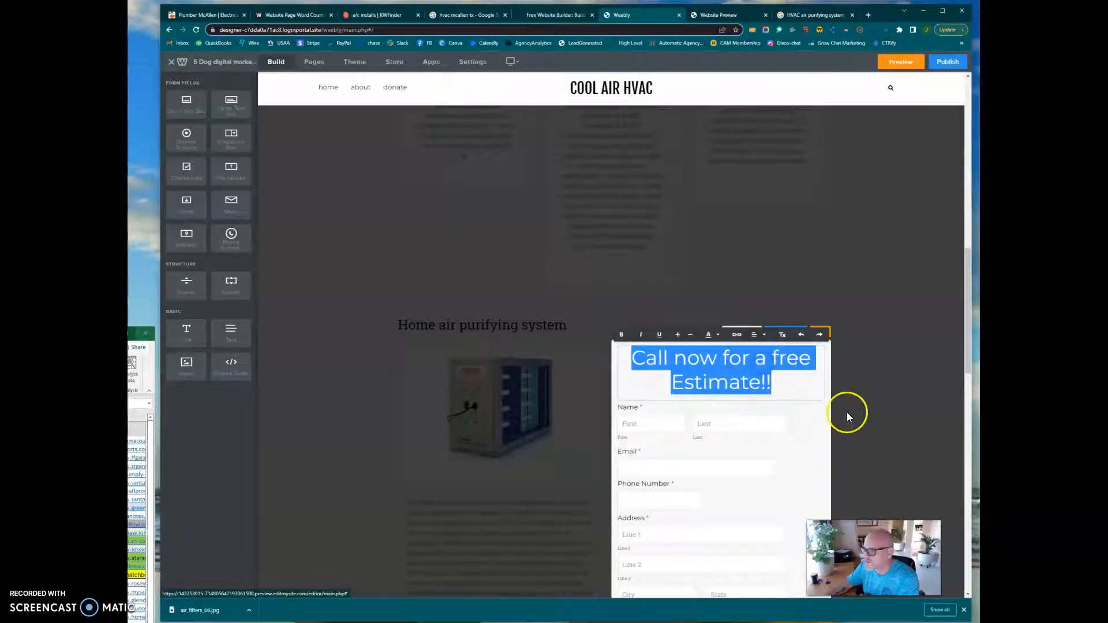
pyautogui.click(621, 336)
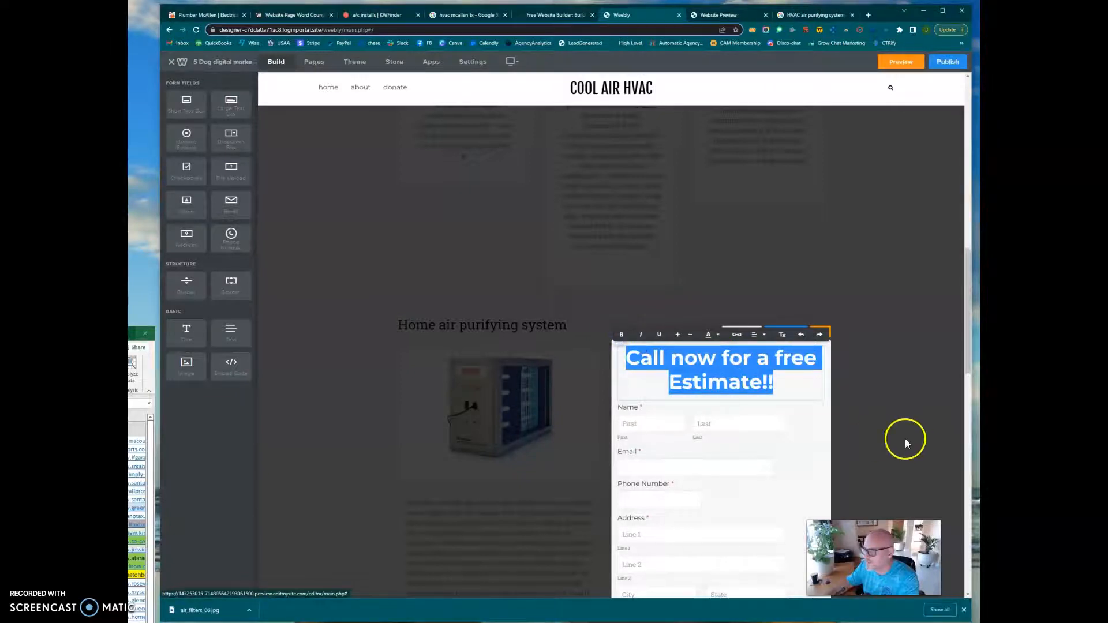
pyautogui.click(888, 431)
pyautogui.click(820, 333)
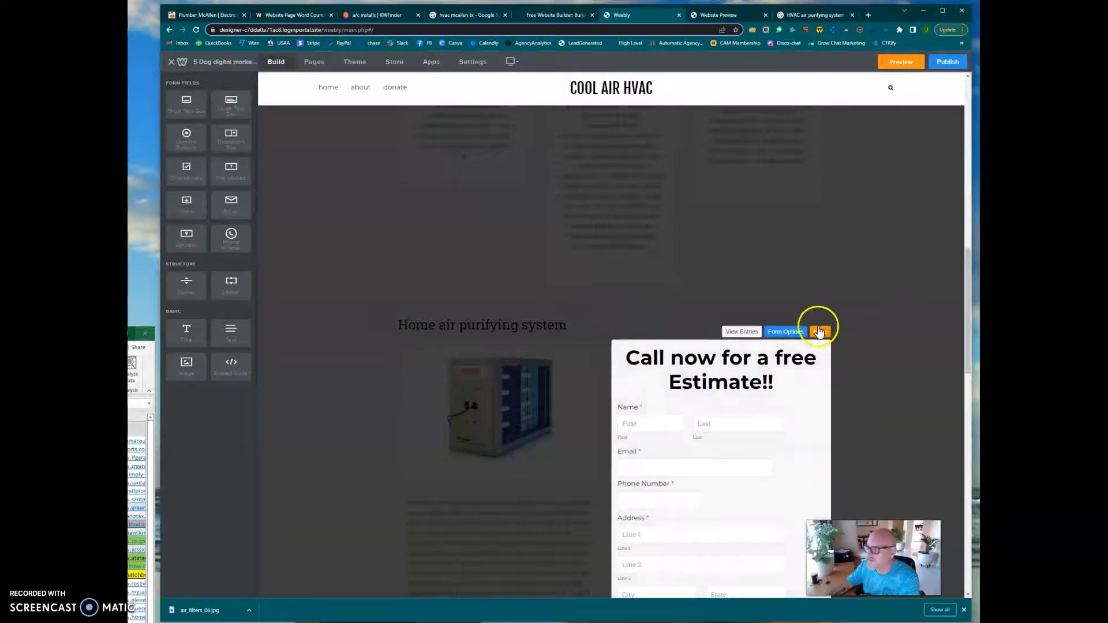
pyautogui.scroll(-4, 841, 355)
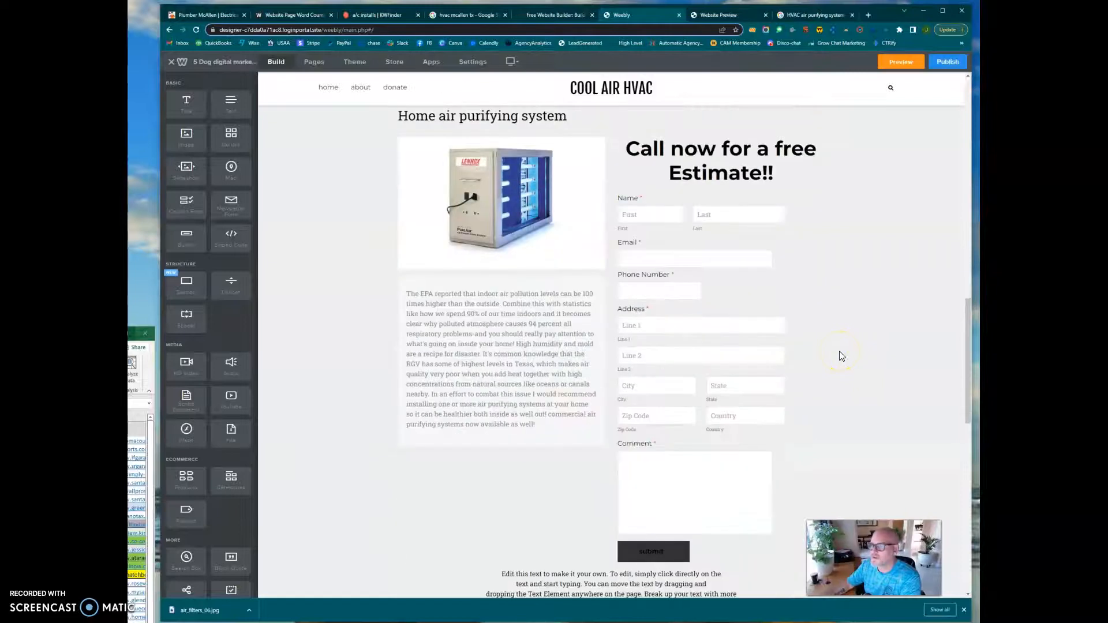
# Delete the Donate page from the website and confirm its removal.
pyautogui.scroll(10, 840, 355)
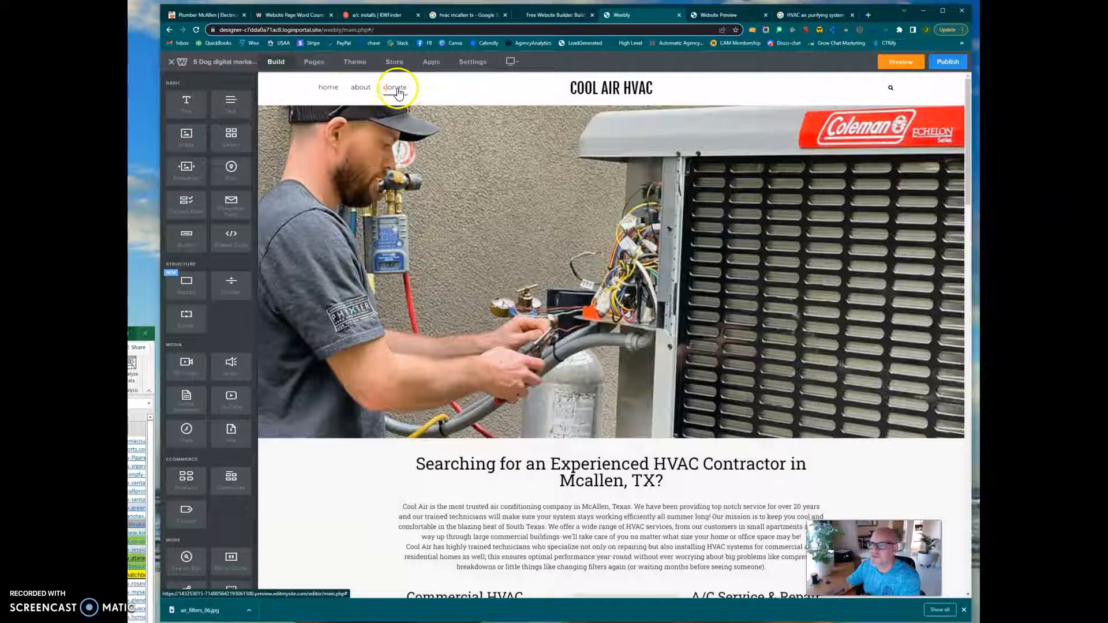
pyautogui.click(314, 62)
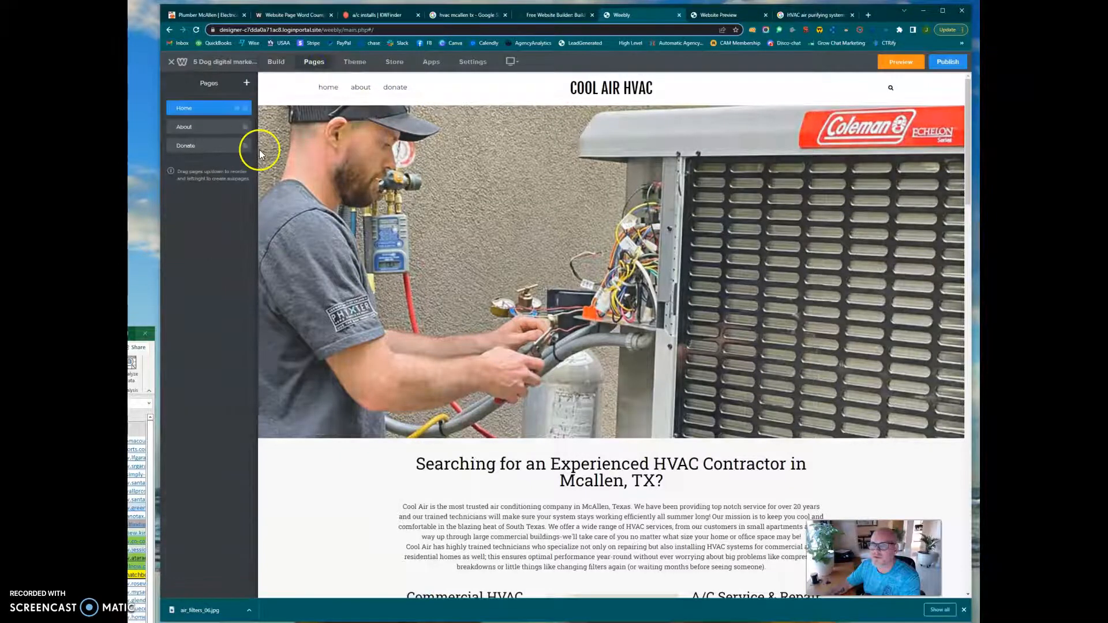
pyautogui.rightClick(222, 145)
pyautogui.click(225, 146)
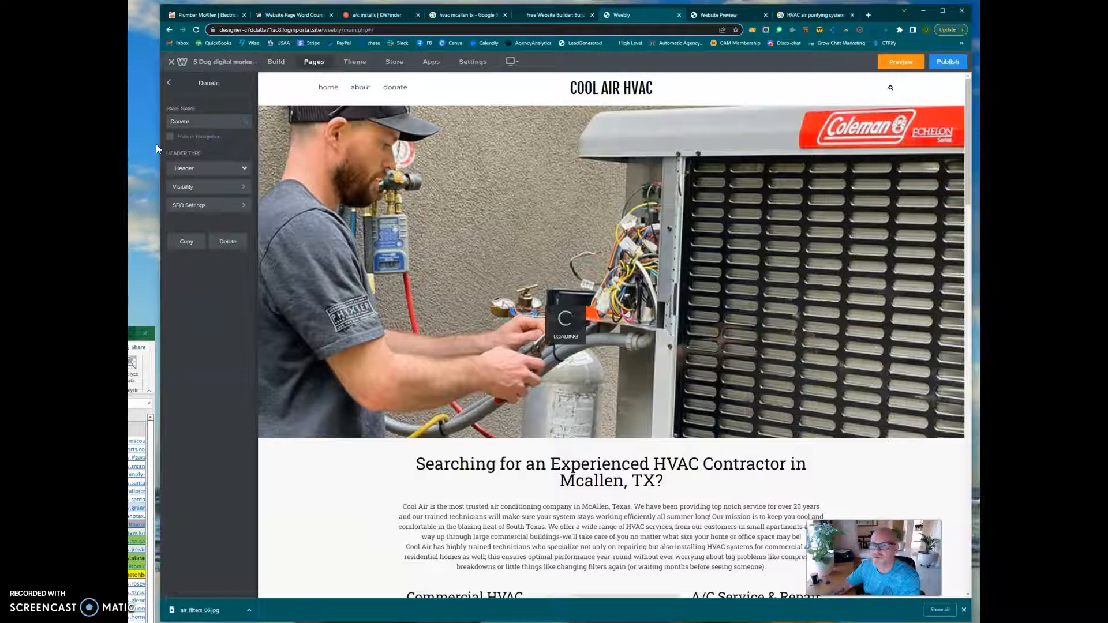
pyautogui.click(168, 83)
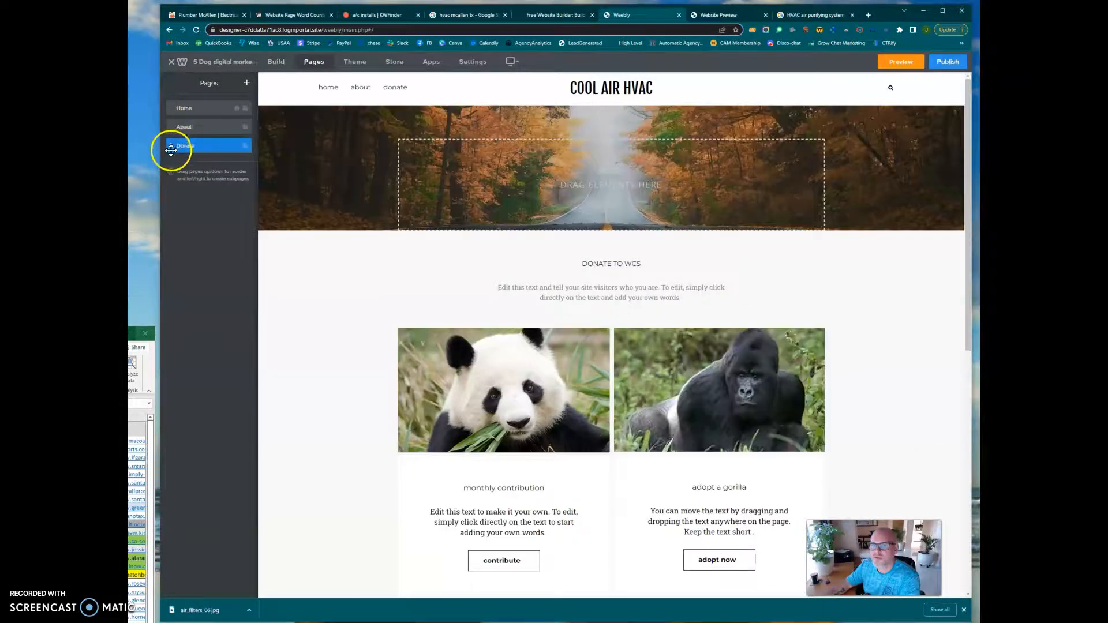
pyautogui.click(171, 149)
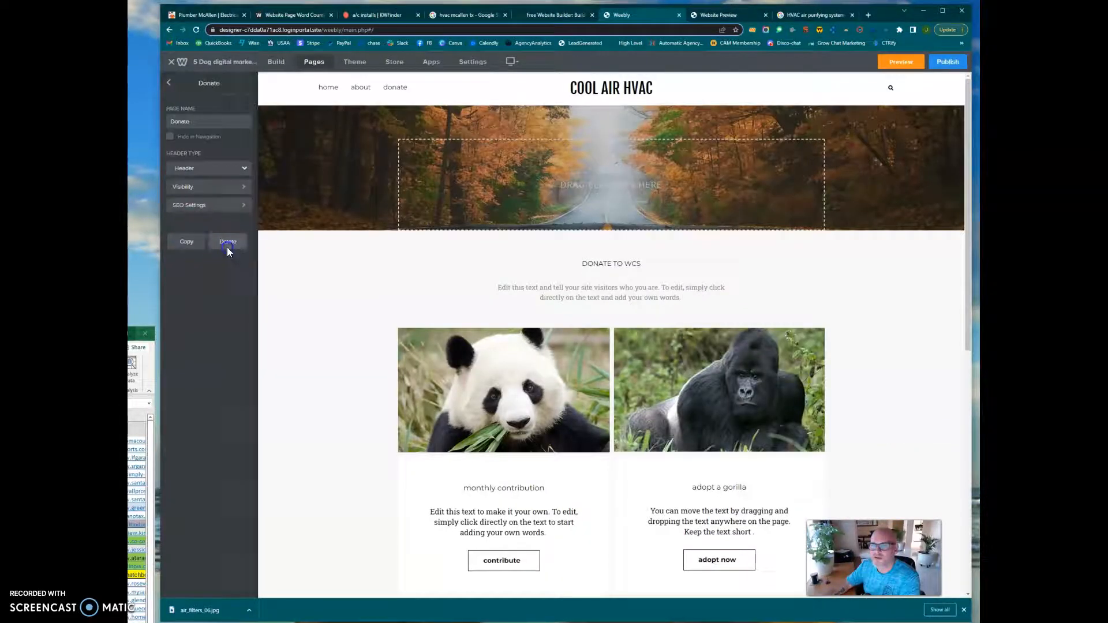
pyautogui.click(227, 247)
pyautogui.click(624, 339)
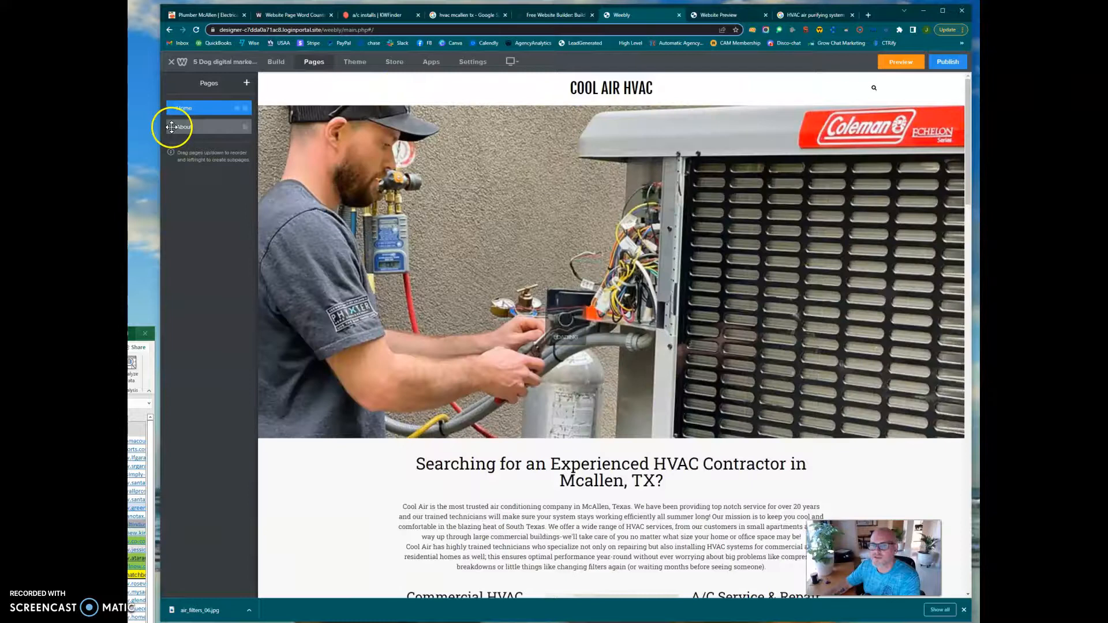
# Delete the About page so that Home is the only page left on the site.
pyautogui.click(173, 127)
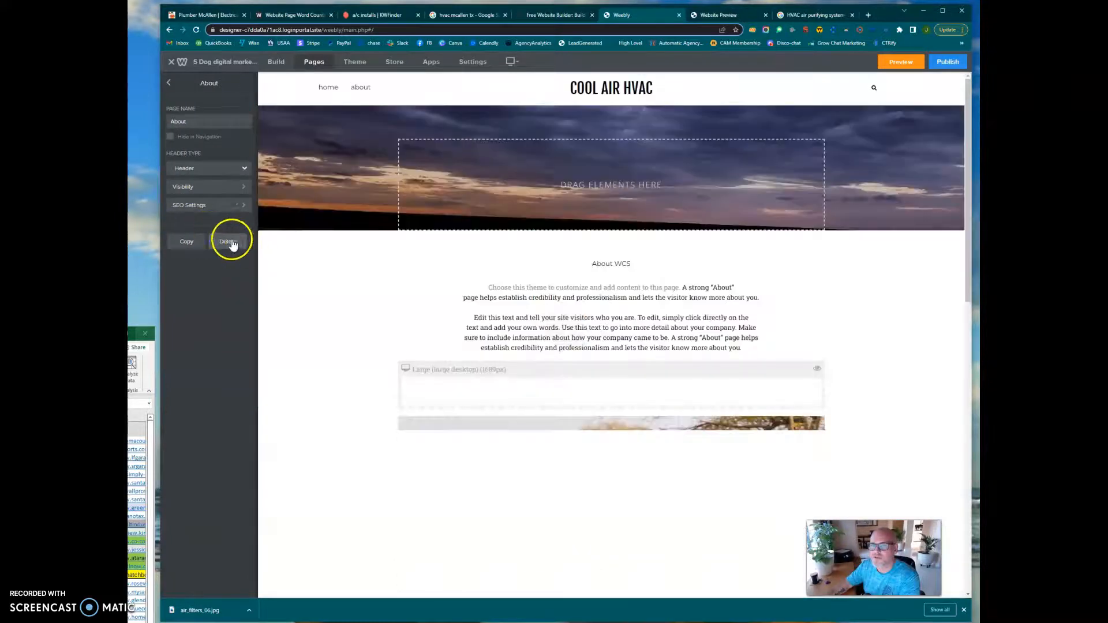
pyautogui.click(230, 240)
pyautogui.click(616, 341)
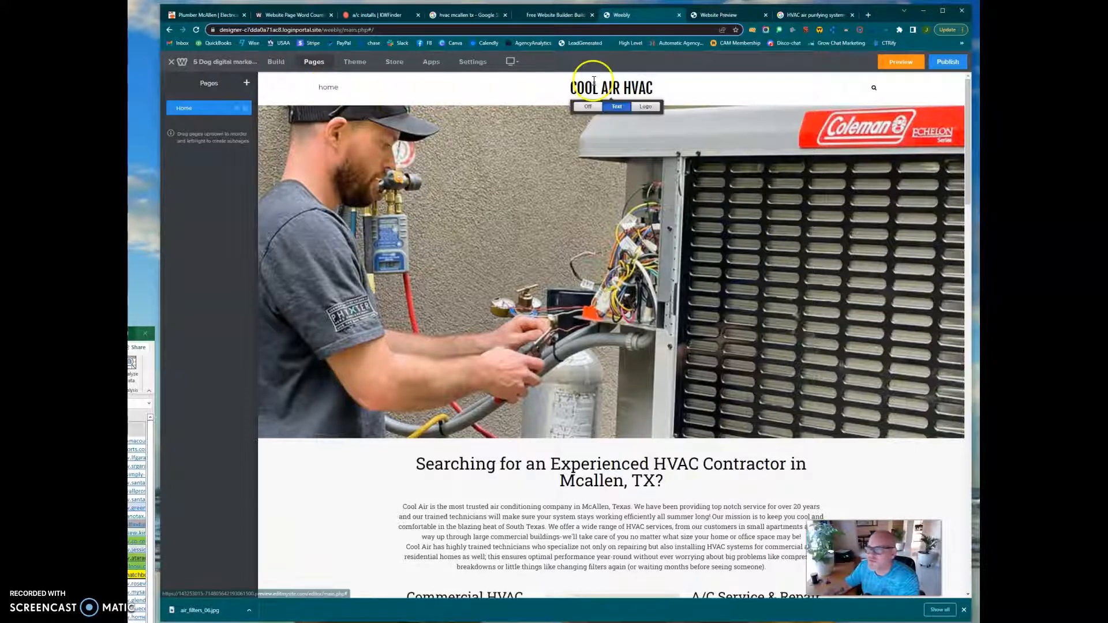
# Add a button below the air purifier description, in the column beside the contact form, and center it.
pyautogui.click(612, 82)
pyautogui.scroll(-2, 605, 179)
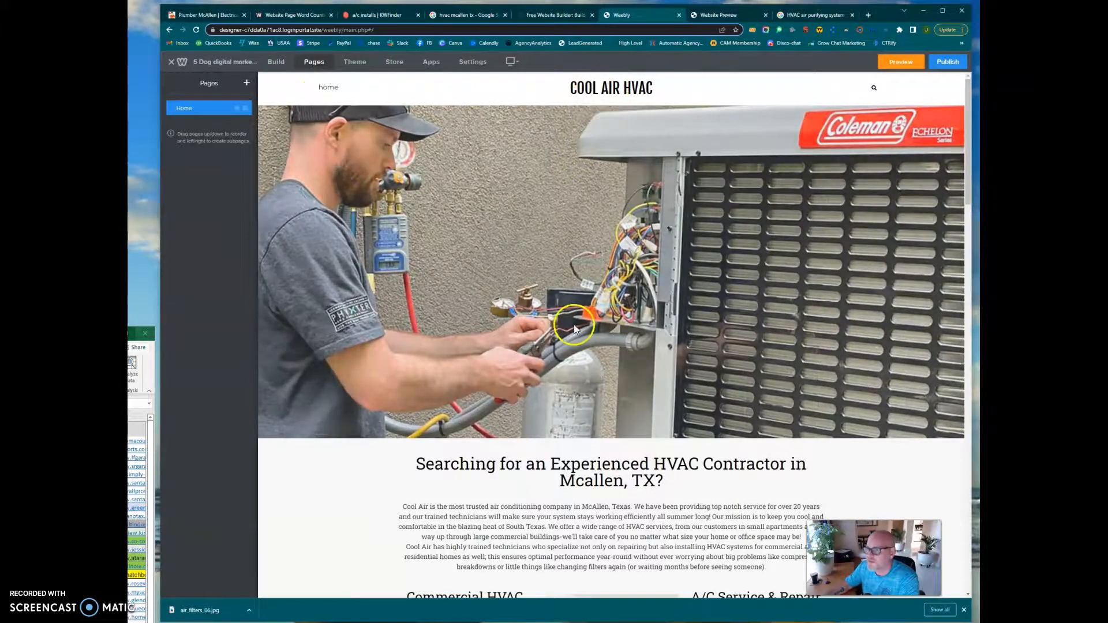
pyautogui.scroll(-3, 678, 341)
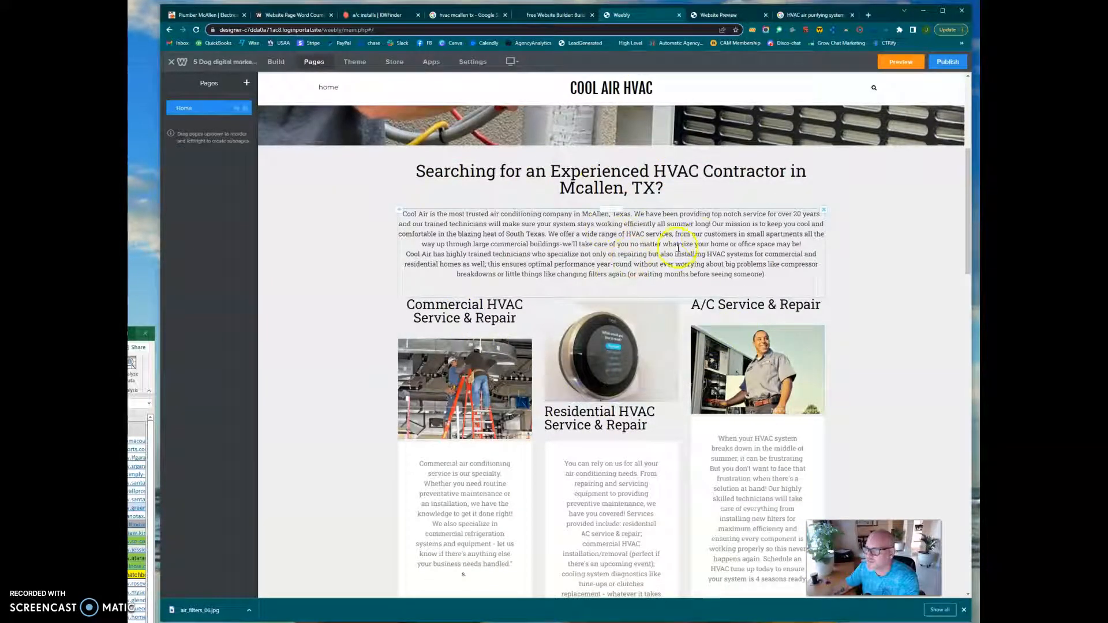
pyautogui.scroll(-3, 594, 270)
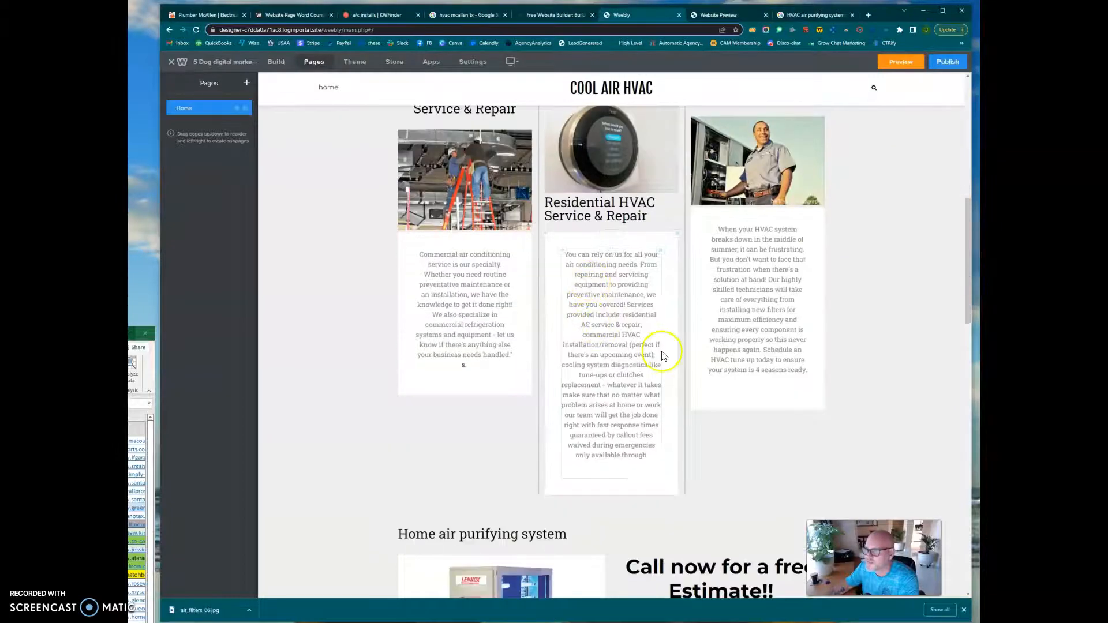
pyautogui.scroll(-3, 661, 330)
pyautogui.scroll(-5, 694, 387)
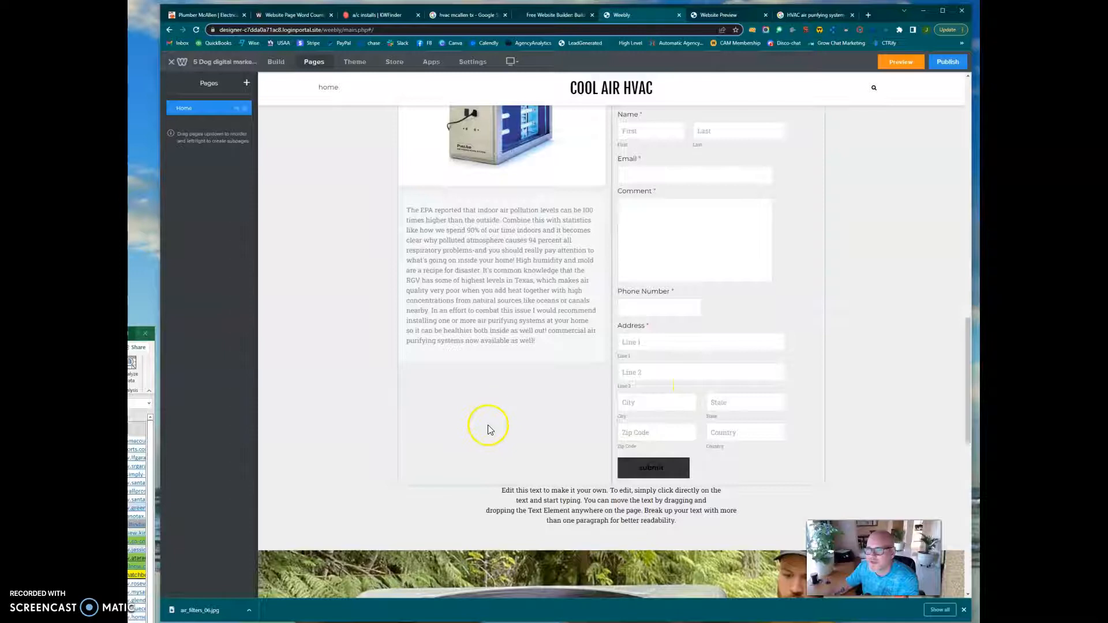
pyautogui.click(275, 62)
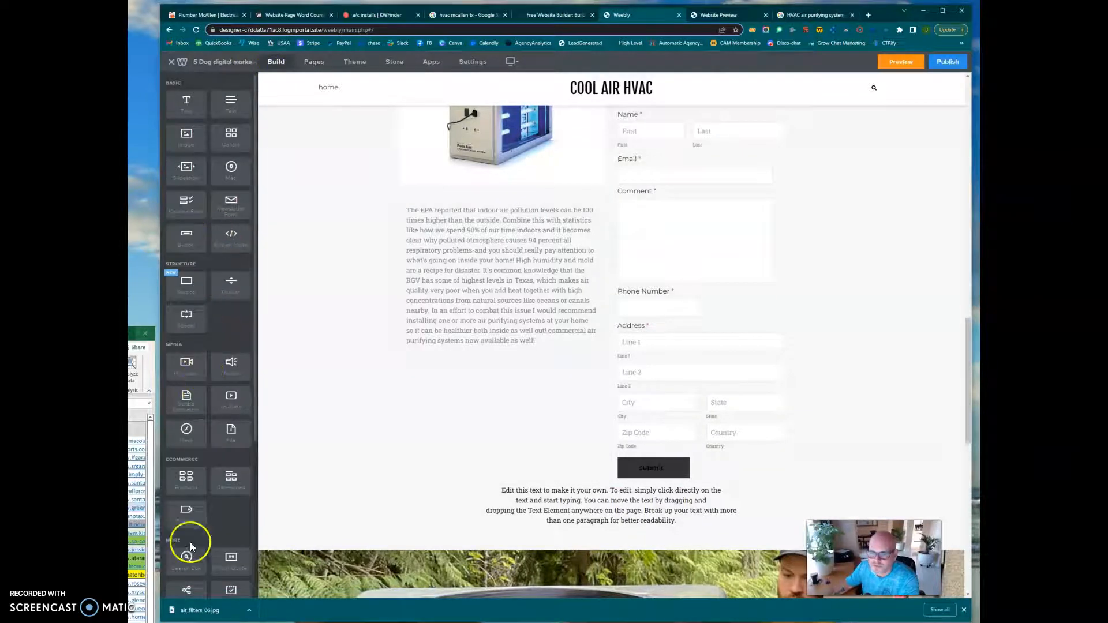
pyautogui.scroll(-3, 209, 528)
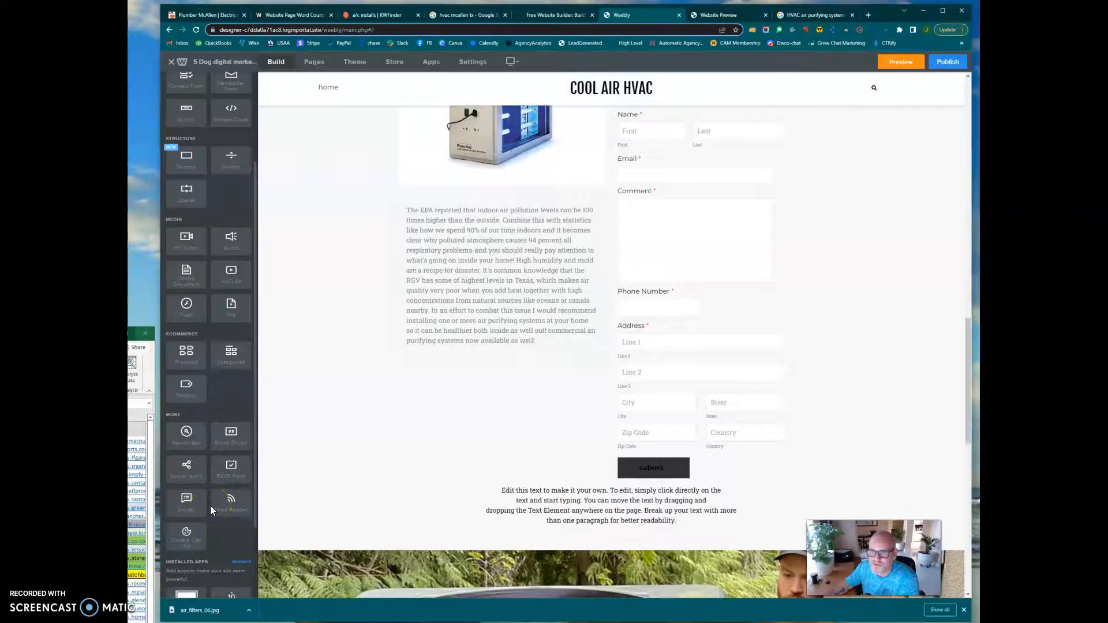
pyautogui.scroll(3, 210, 510)
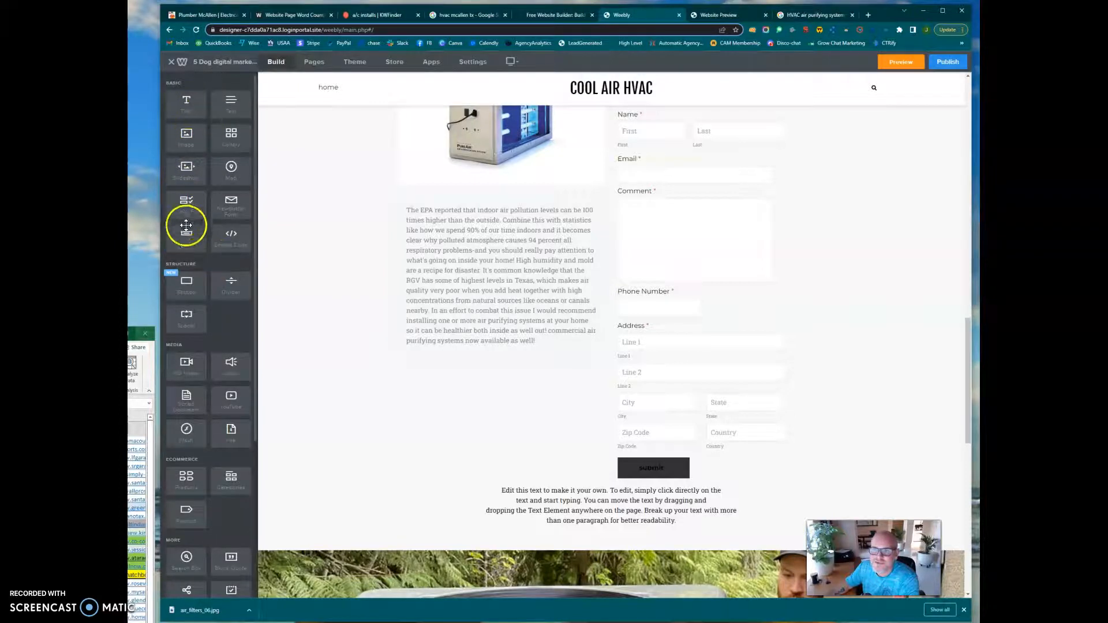
pyautogui.moveTo(185, 243); pyautogui.dragTo(513, 394)
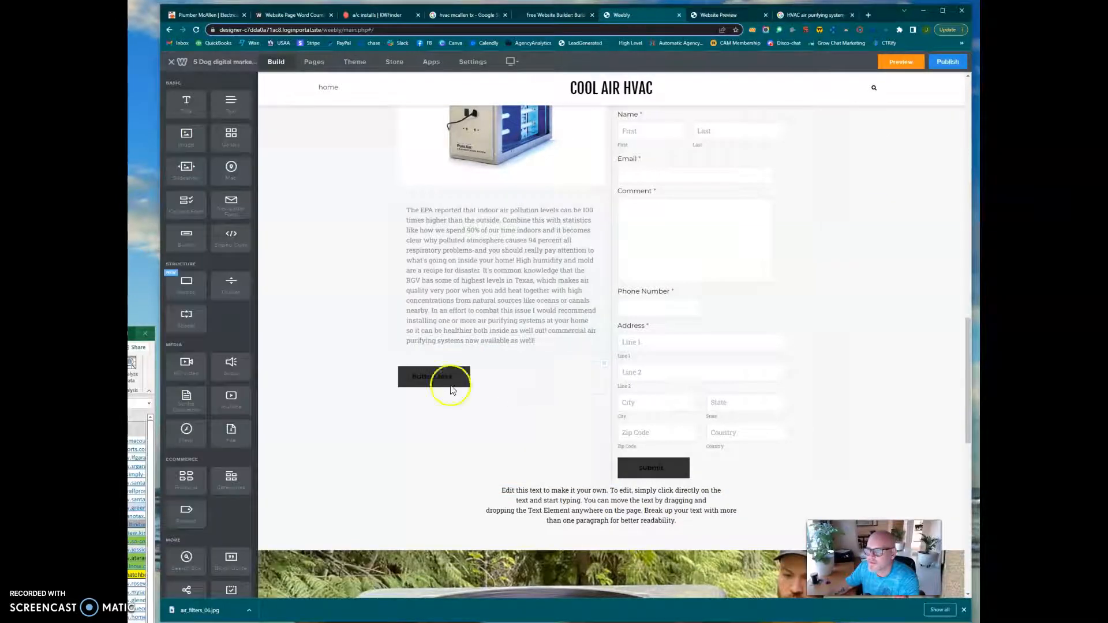
pyautogui.click(504, 379)
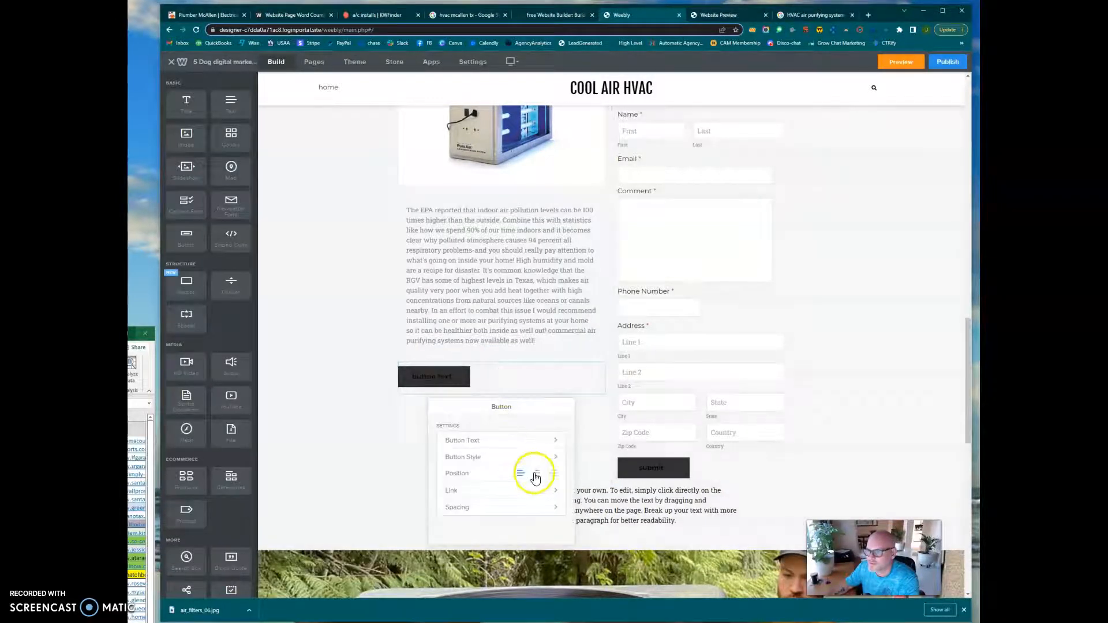
pyautogui.click(536, 473)
# Change the text of the button below the air purifier description to "Call Now".
pyautogui.click(505, 442)
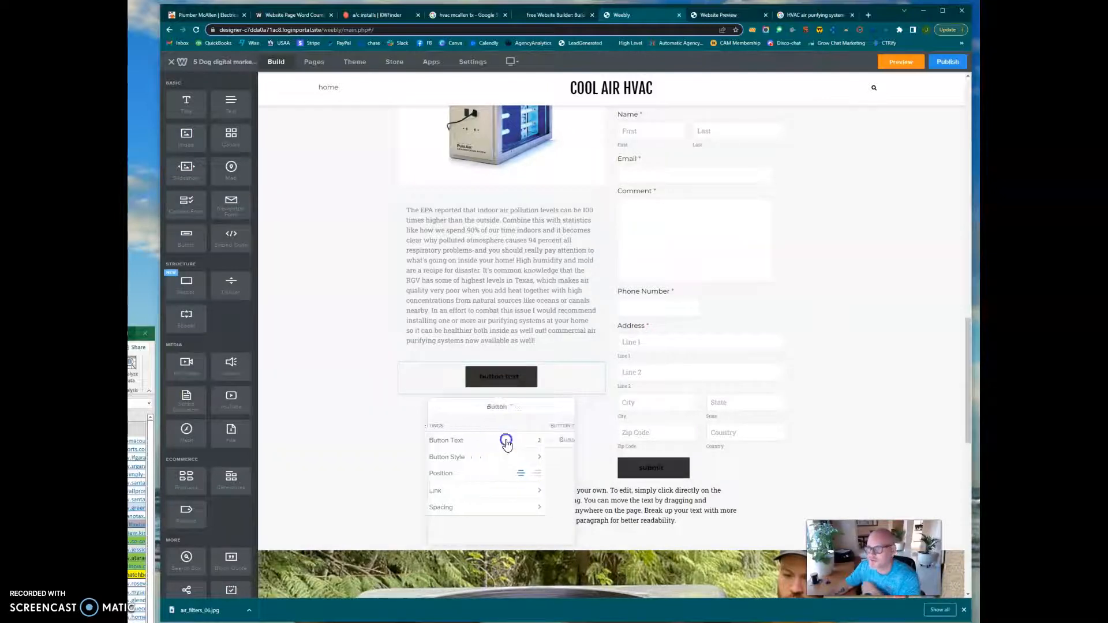
pyautogui.click(424, 444)
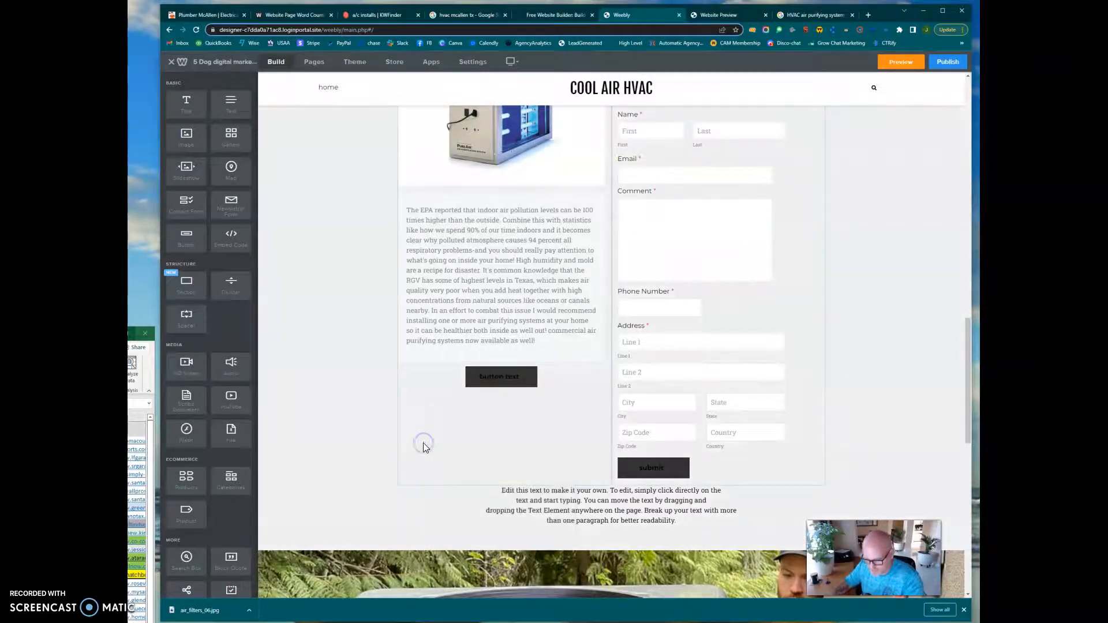
pyautogui.scroll(-8, 425, 448)
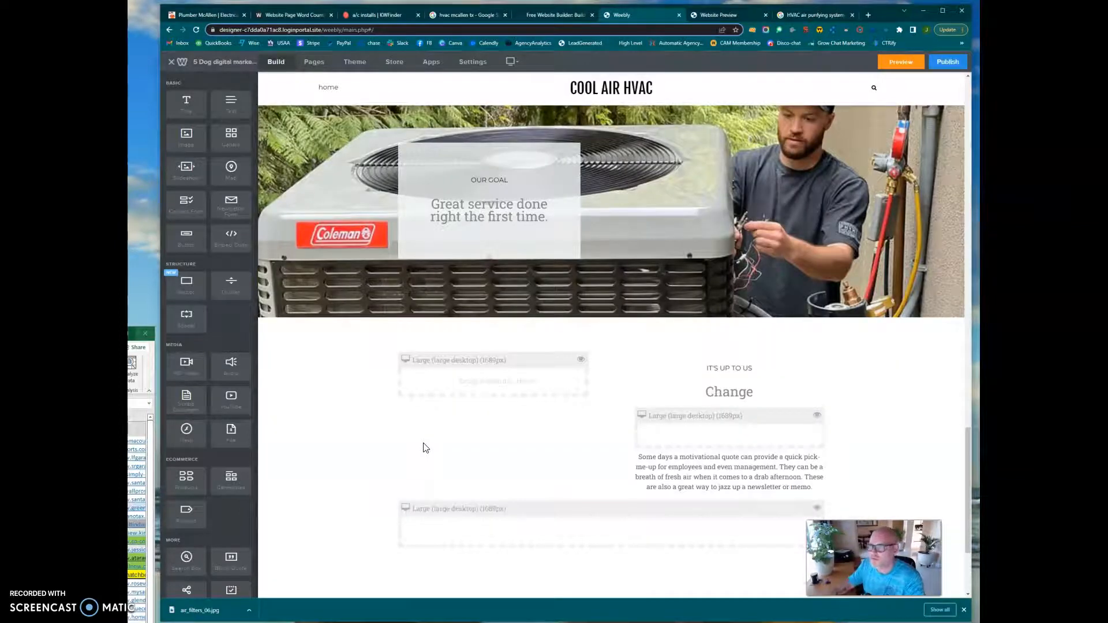
pyautogui.scroll(6, 425, 448)
pyautogui.click(486, 315)
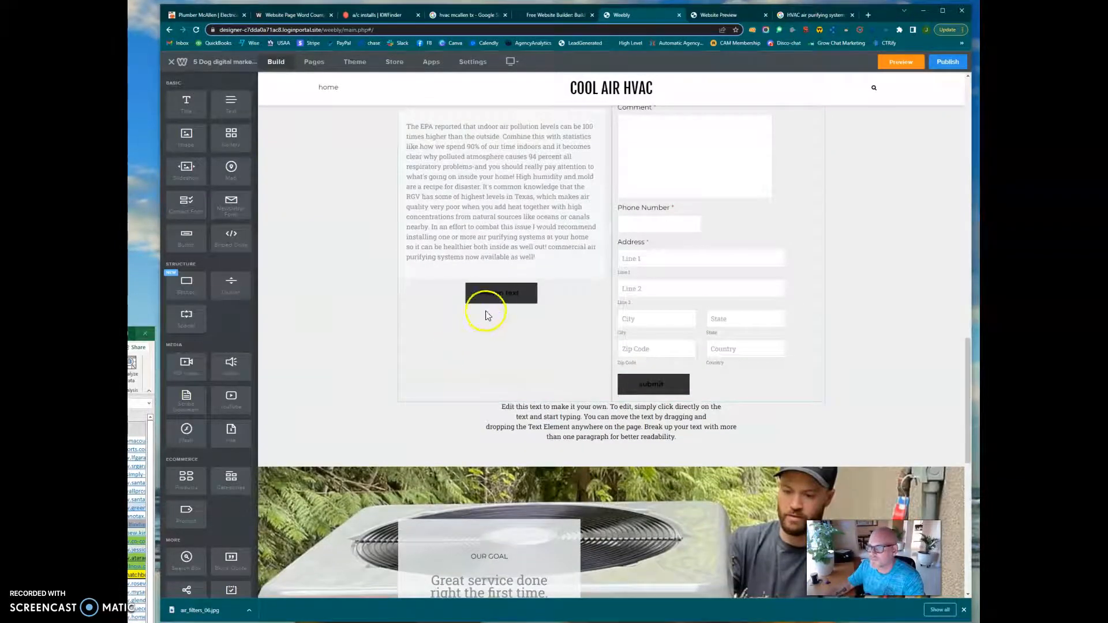
pyautogui.click(497, 358)
pyautogui.moveTo(494, 355); pyautogui.dragTo(440, 356)
pyautogui.press('BackSpace')
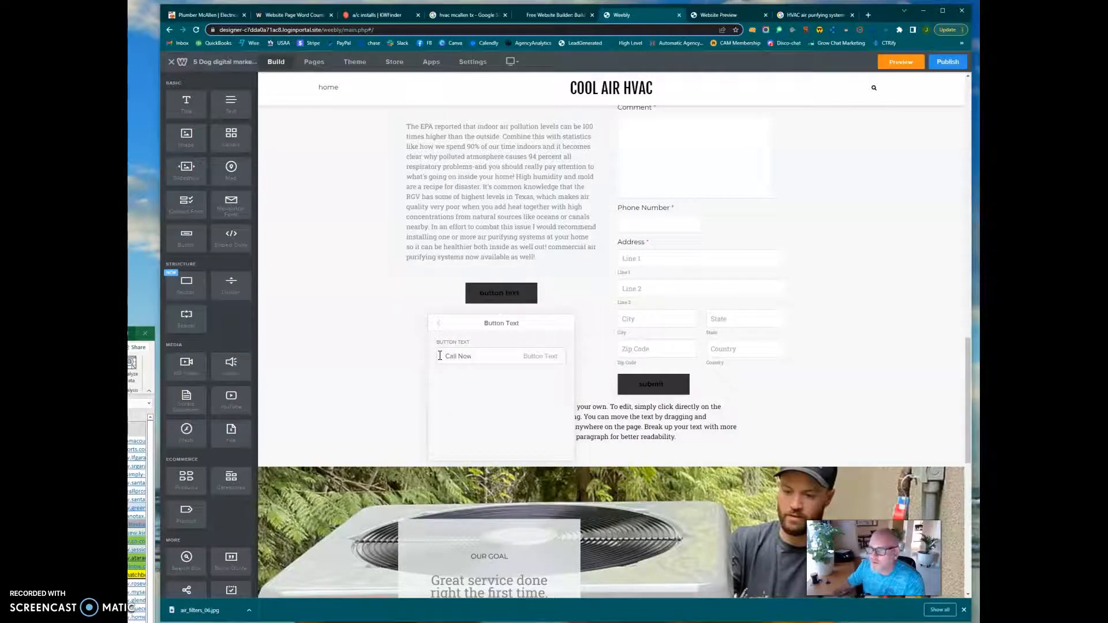
pyautogui.click(437, 323)
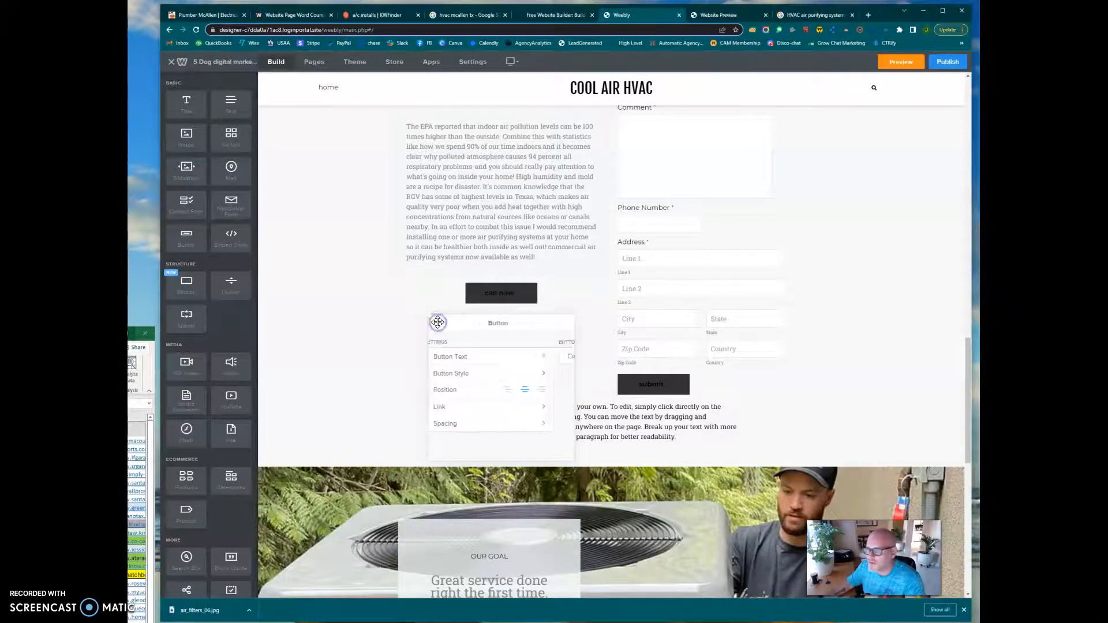
# Give the call now button the large white style and set its link type to Phone.
pyautogui.click(532, 376)
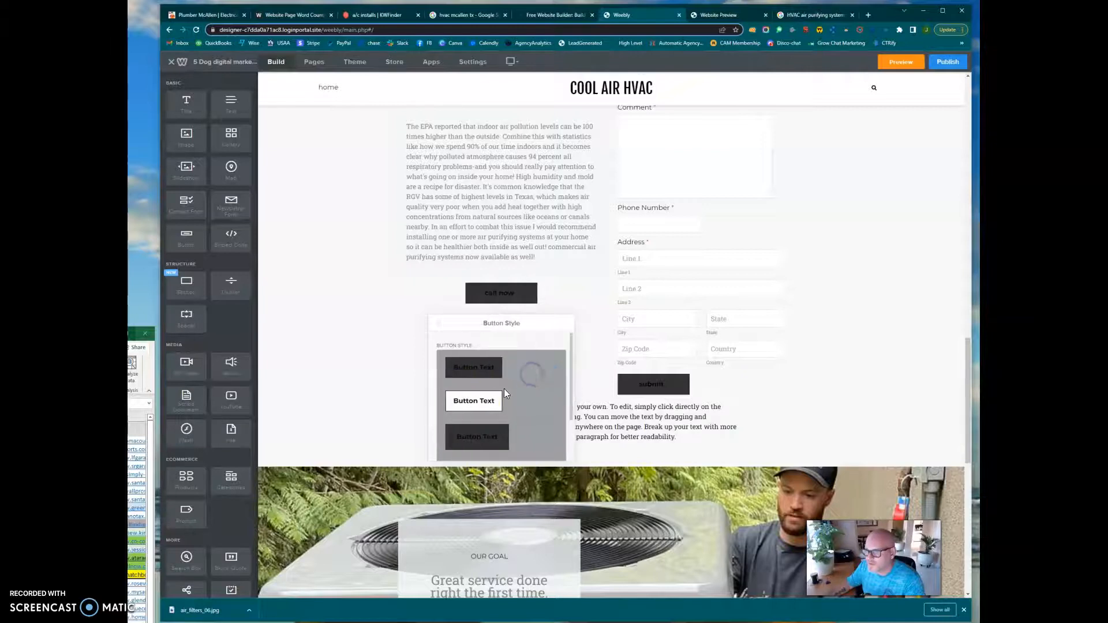
pyautogui.click(477, 433)
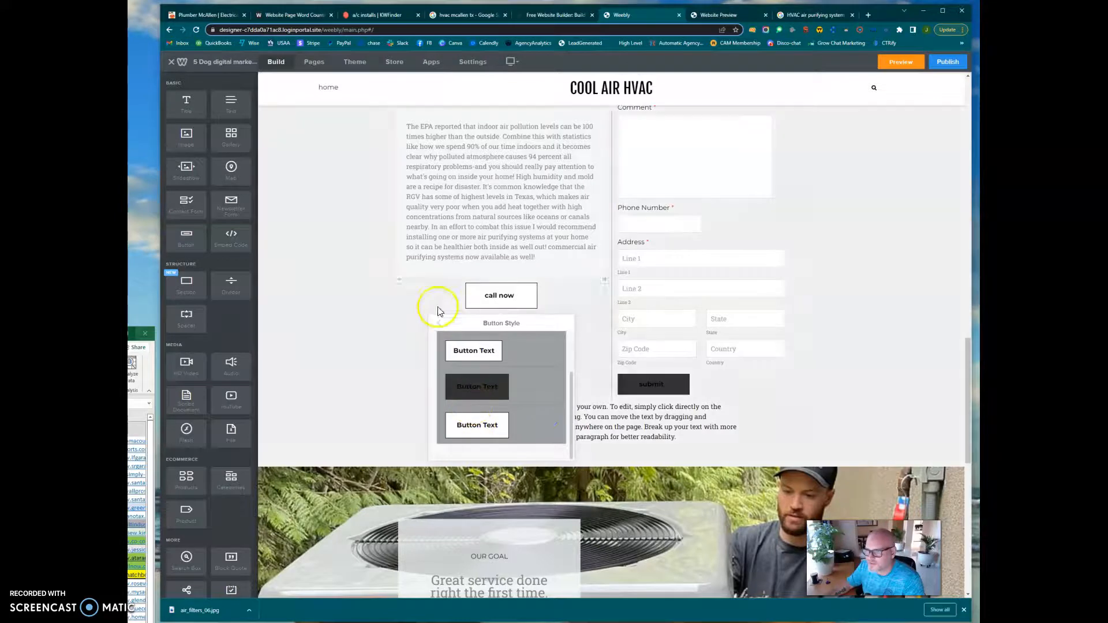
pyautogui.click(439, 326)
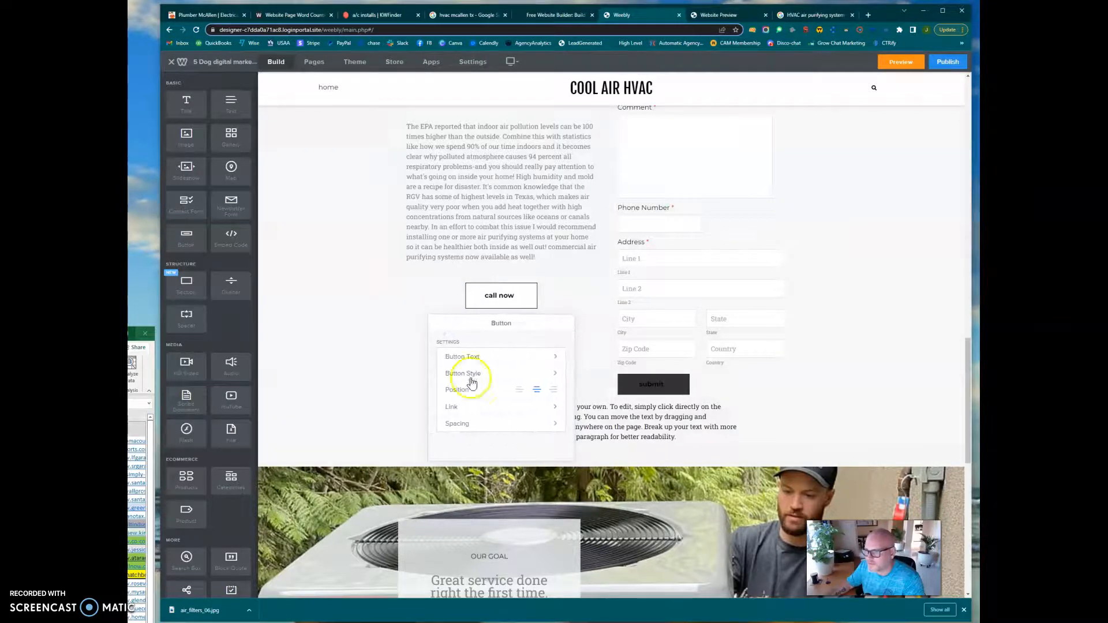
pyautogui.click(518, 408)
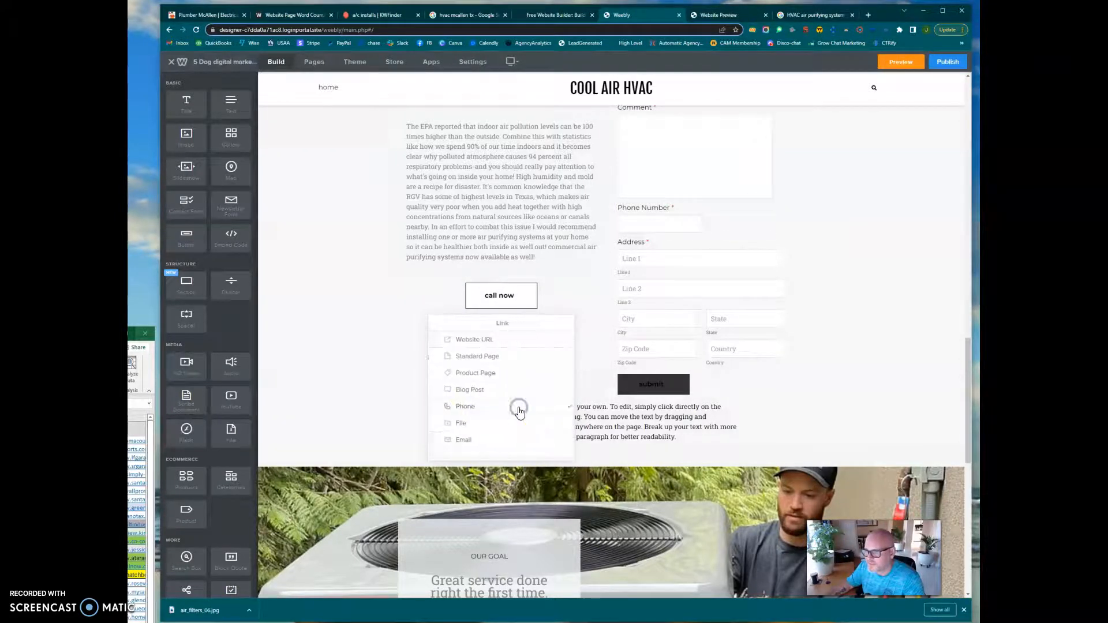
pyautogui.click(513, 408)
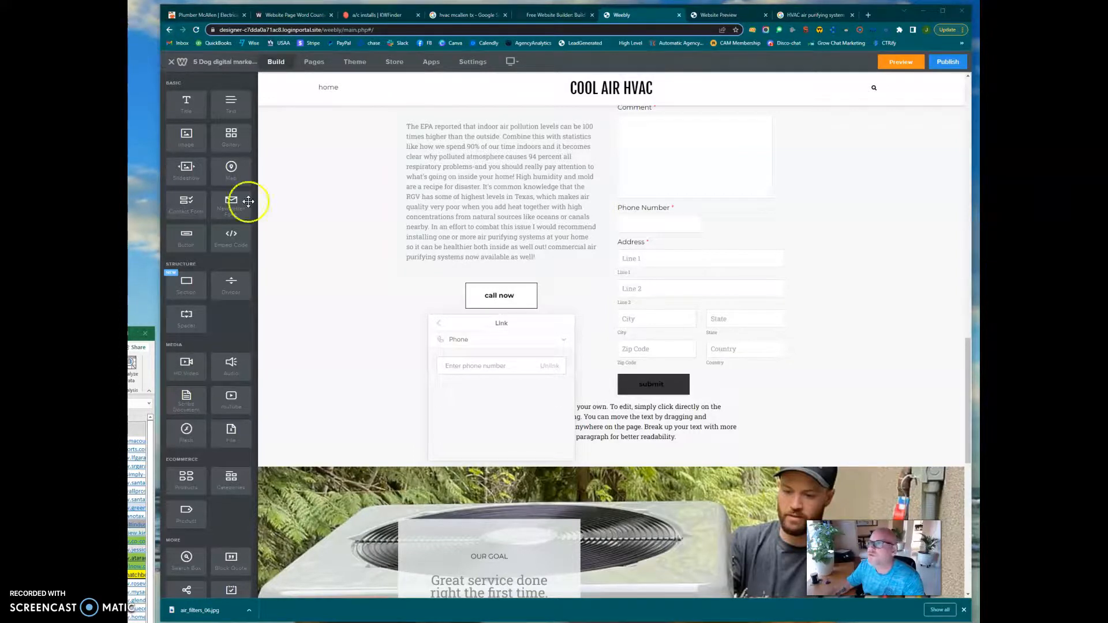
# Switch to Google Business Profile Manager by way of Gmail in a new tab and look through the list of businesses.
pyautogui.click(869, 15)
pyautogui.click(179, 43)
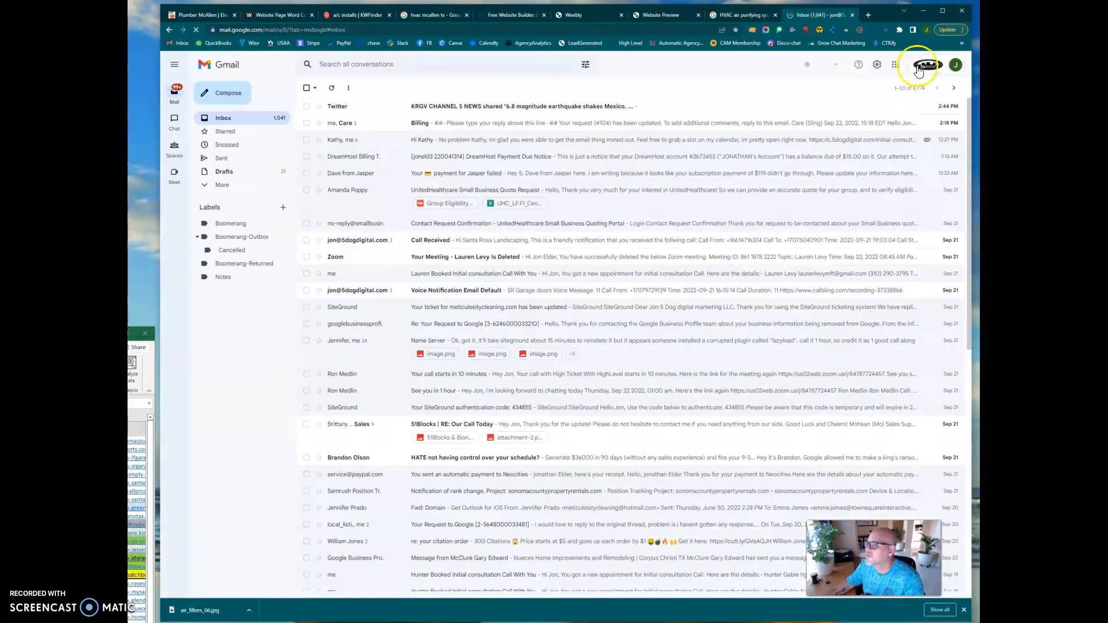
pyautogui.click(894, 65)
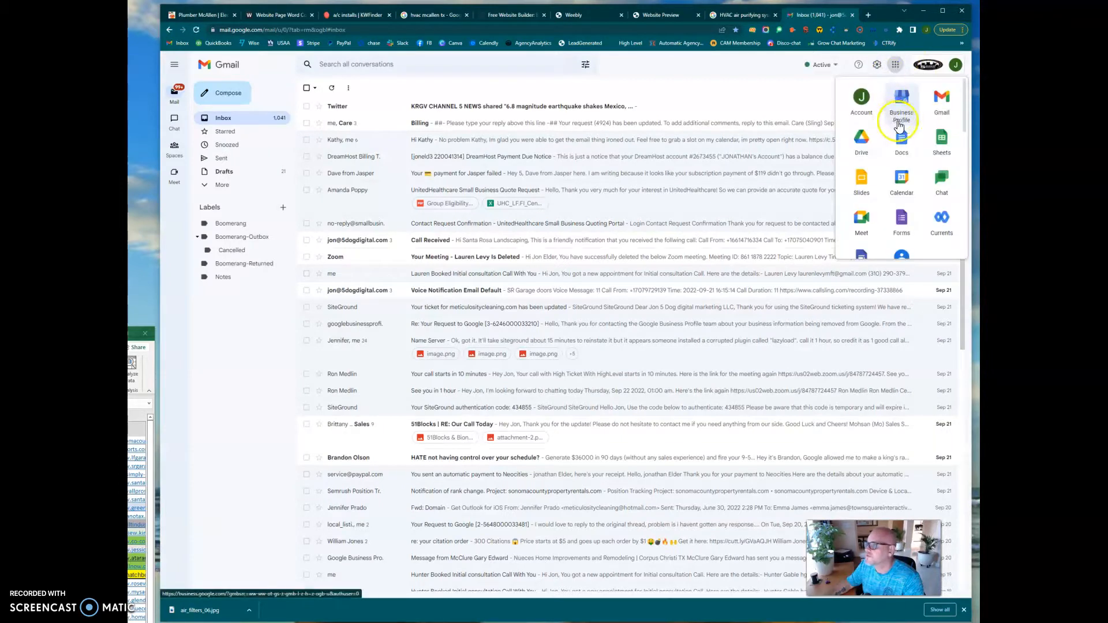
pyautogui.click(901, 99)
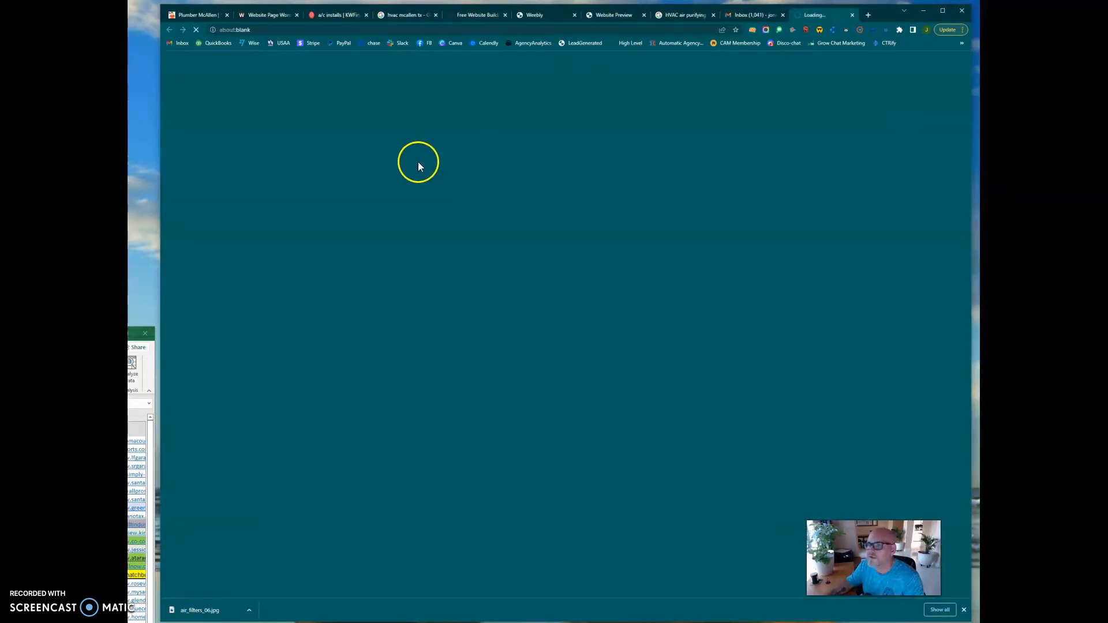
pyautogui.scroll(-6, 413, 323)
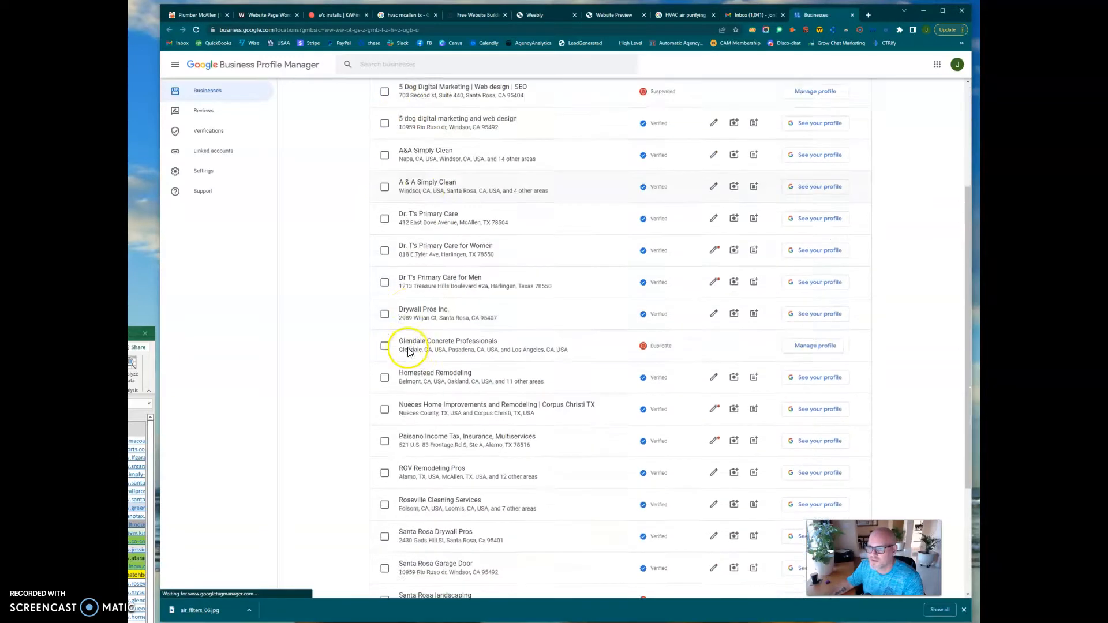